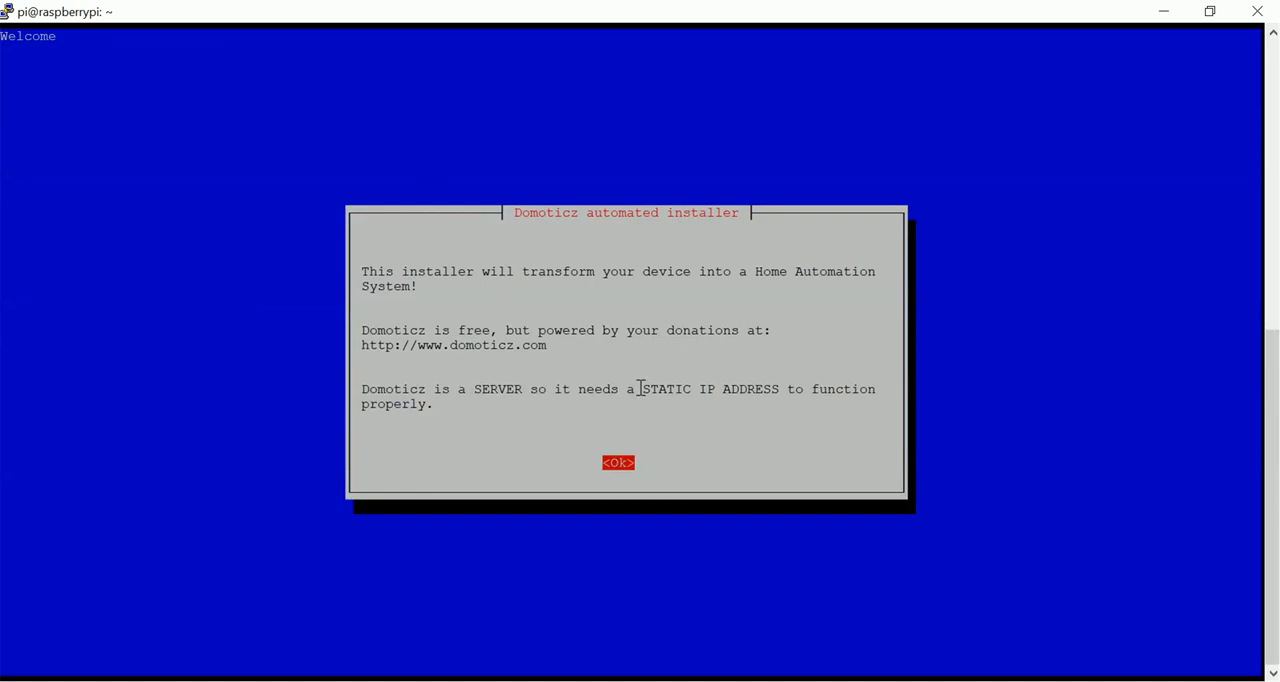
# Accept the Domoticz installer welcome notice and continue with both HTTP and HTTPS access enabled.
pyautogui.press('Return')
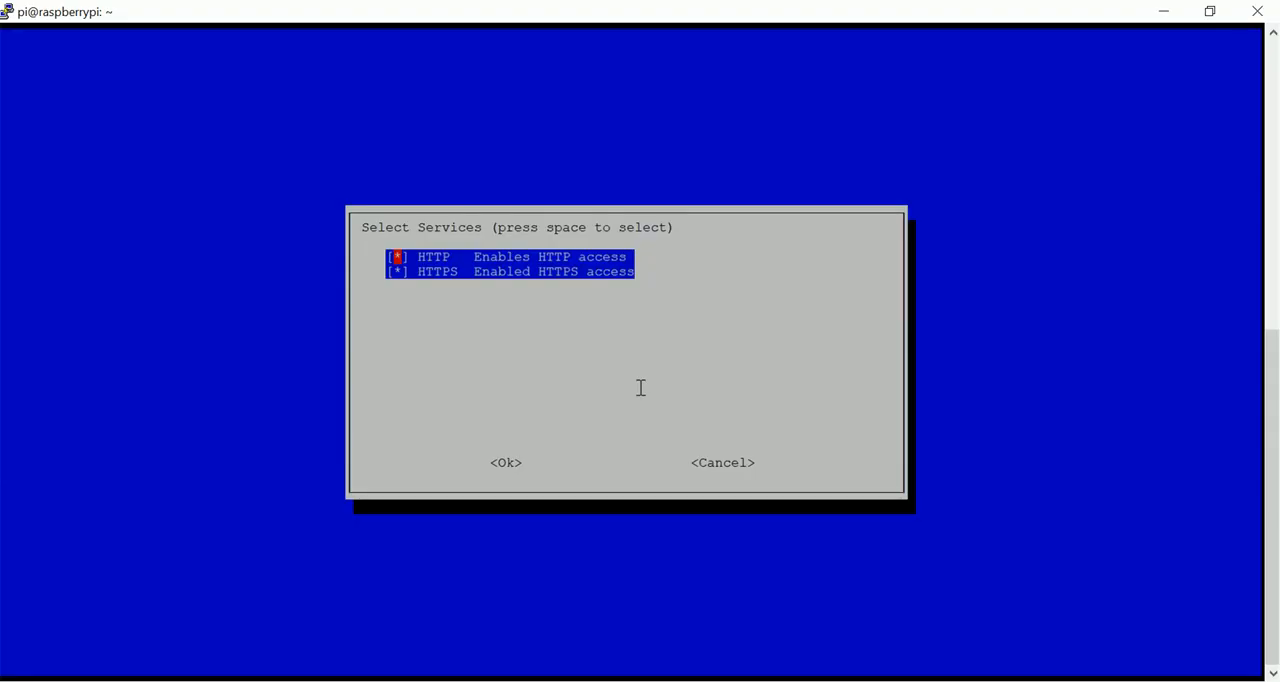
pyautogui.press('Down')
pyautogui.press('Tab')
pyautogui.press('Tab')
pyautogui.press('Tab')
pyautogui.press('Up')
pyautogui.press('Down')
pyautogui.press('Tab')
pyautogui.hotkey('shift', 'Tab')
pyautogui.press('Return')
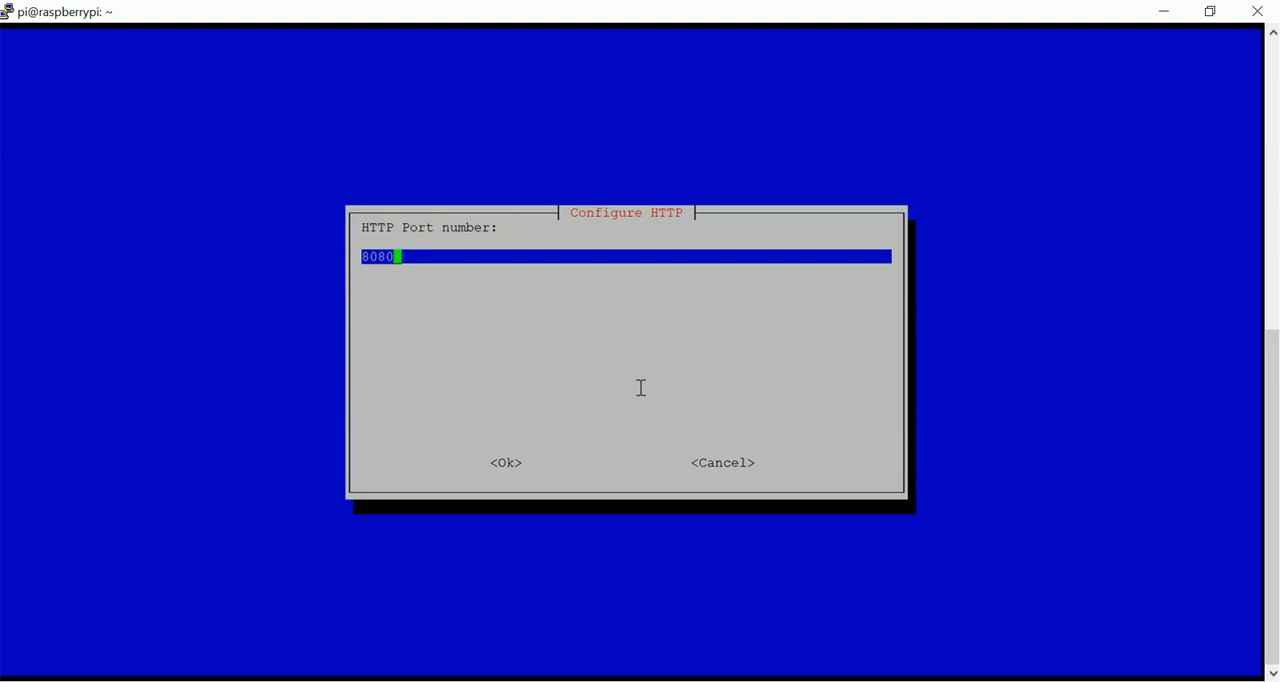
# Keep 8080 as the HTTP port number and confirm it.
pyautogui.press('Left')
pyautogui.press('Left')
pyautogui.press('Left')
pyautogui.press('Left')
pyautogui.press('Right')
pyautogui.press('Right')
pyautogui.press('Right')
pyautogui.press('Right')
pyautogui.press('Tab')
pyautogui.press('Return')
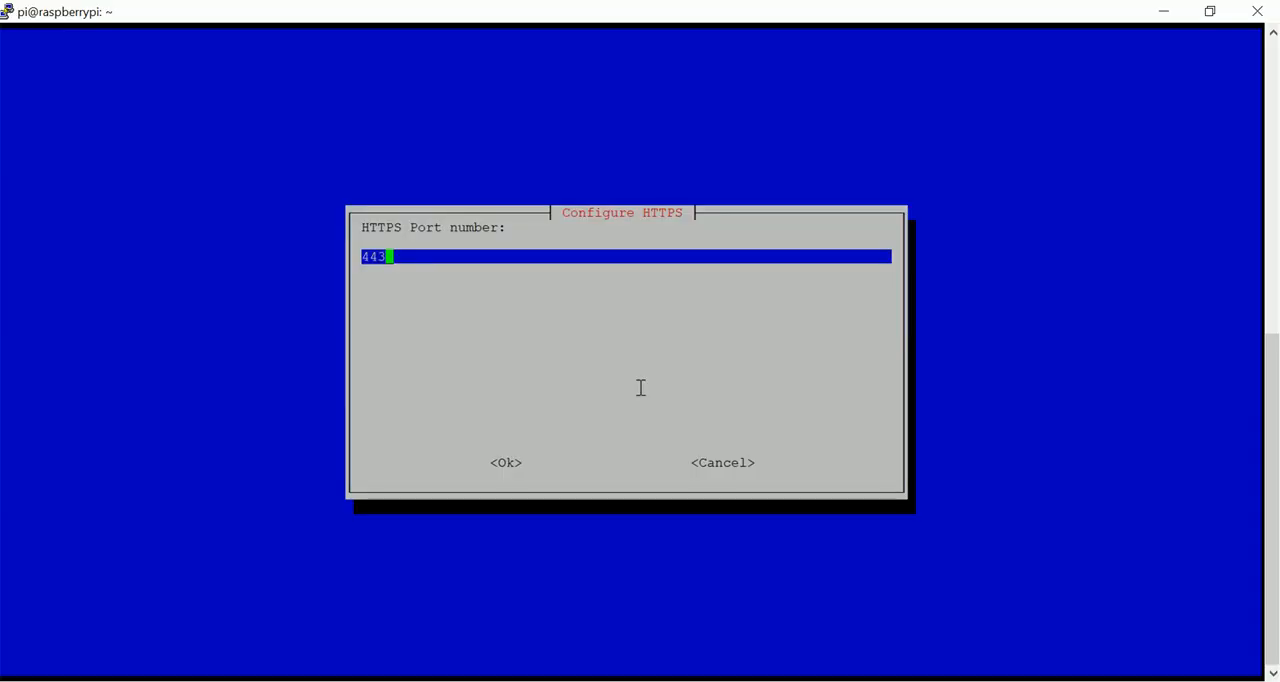
# Keep 443 as the HTTPS port number and confirm it.
pyautogui.press('Left')
pyautogui.press('Left')
pyautogui.press('Left')
pyautogui.press('Tab')
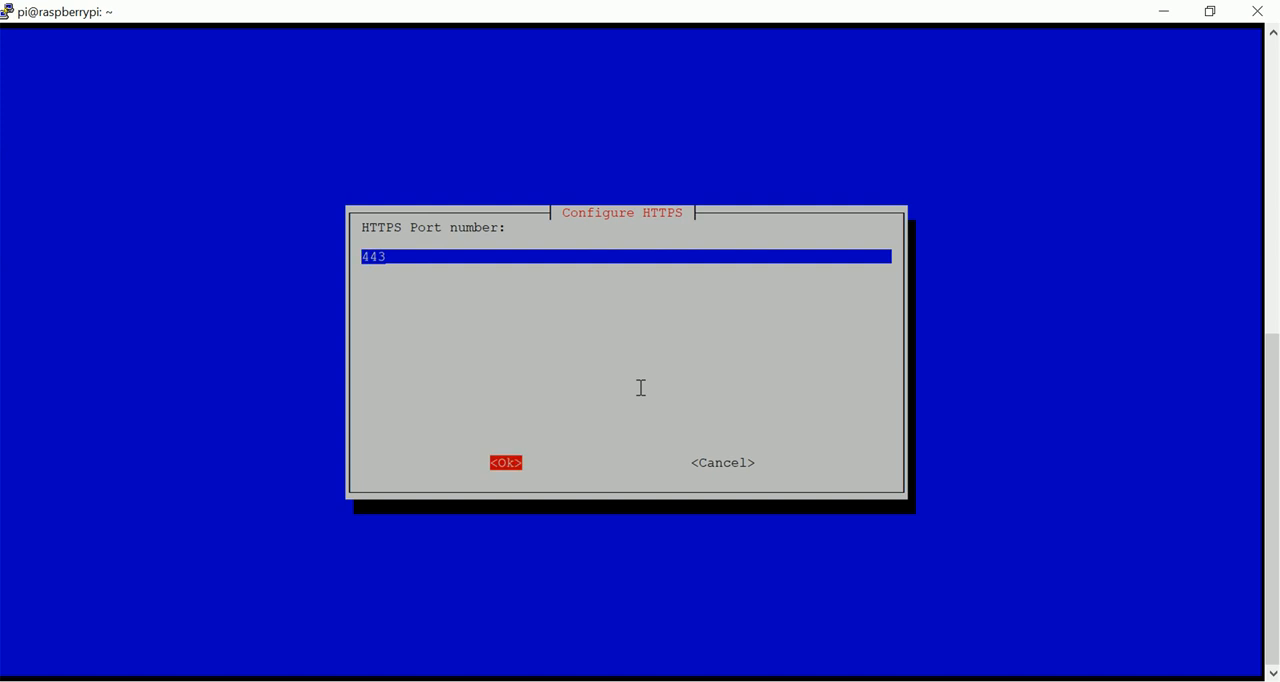
pyautogui.press('Return')
# Accept /home/pi/domoticz as the installation folder and start the installation.
pyautogui.press('Left')
pyautogui.press('Left')
pyautogui.press('Left')
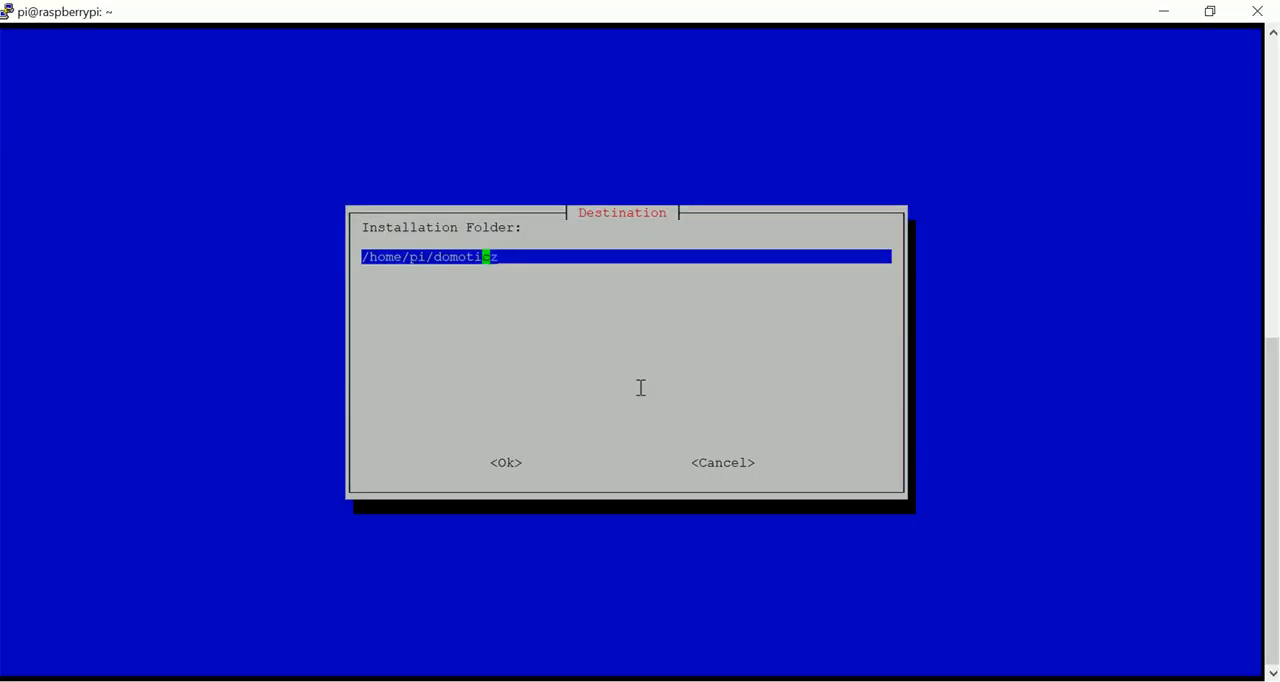
pyautogui.press('Tab')
pyautogui.press('Return')
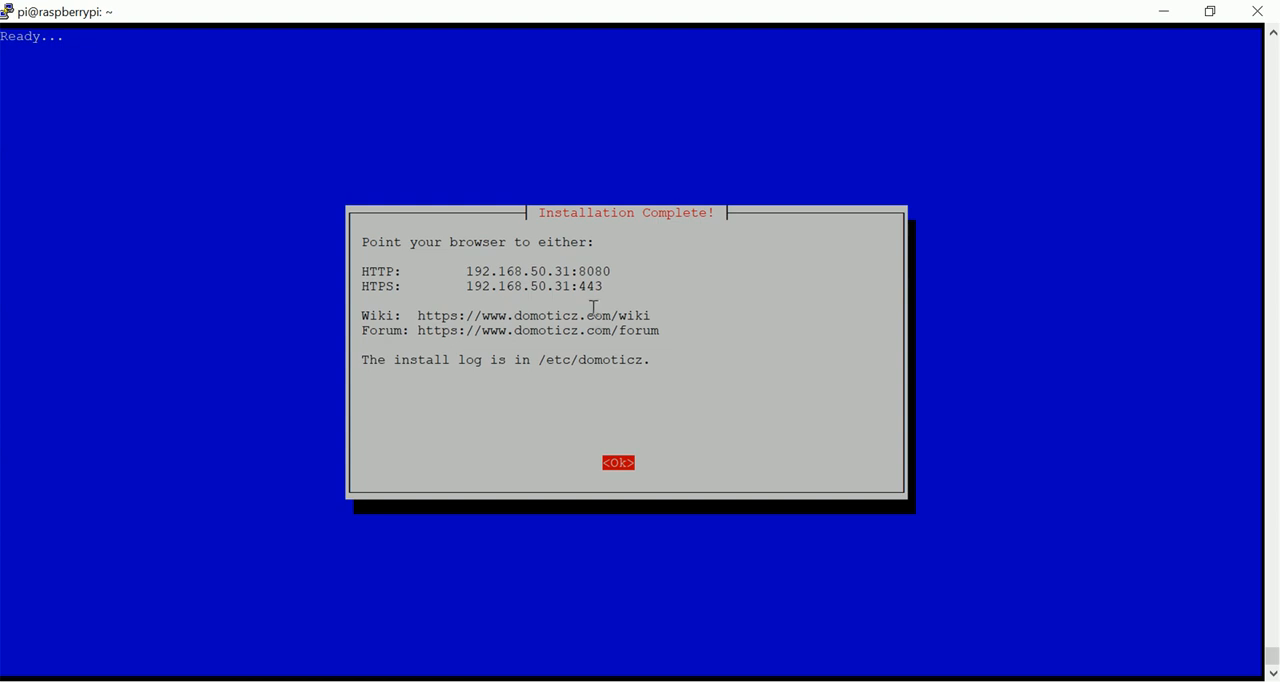
# Highlight the HTTP and HTTPS server addresses in the installation summary and close the installer.
pyautogui.moveTo(618, 266); pyautogui.dragTo(354, 268)
pyautogui.moveTo(600, 286); pyautogui.dragTo(355, 287)
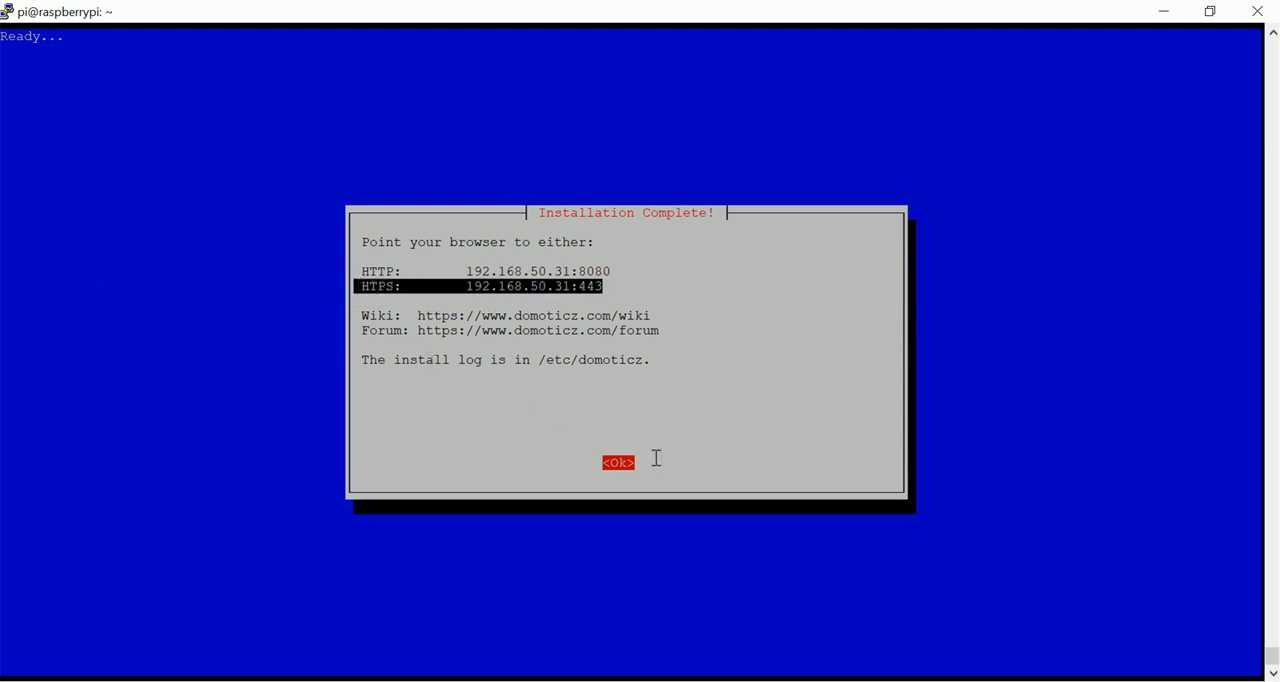
pyautogui.press('Return')
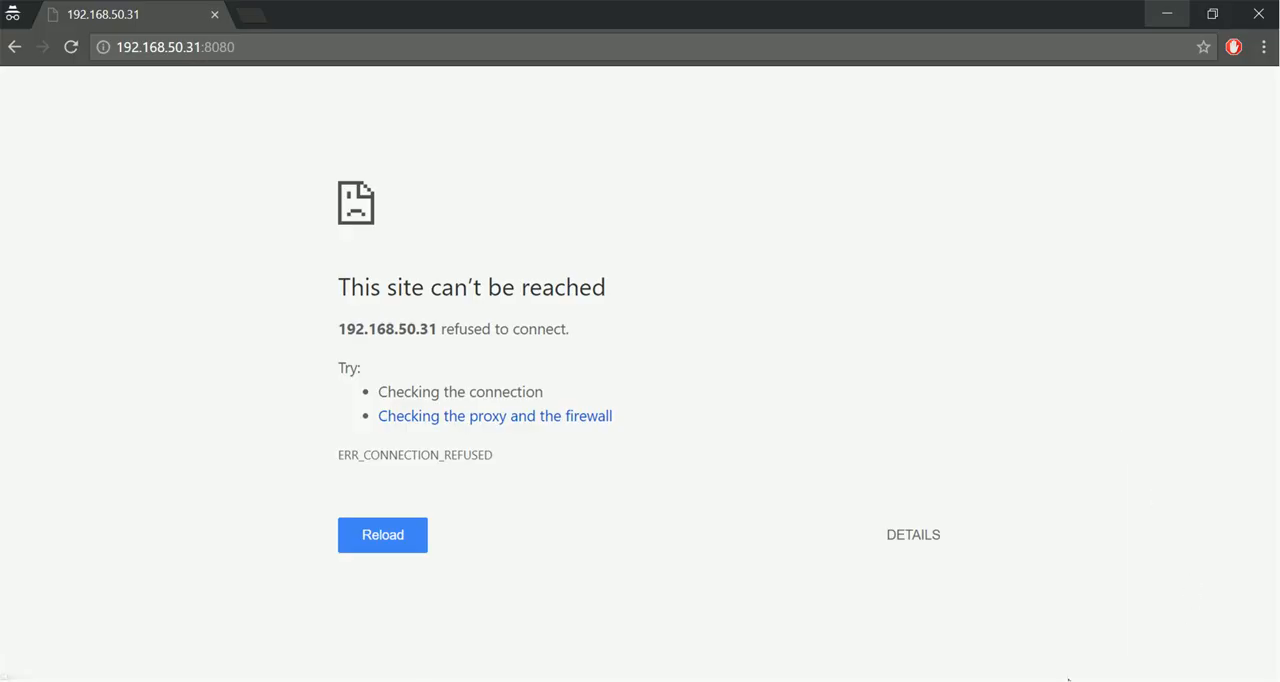
# Switch to the Chrome browser and reload the Domoticz page at 192.168.50.31:8080.
pyautogui.press('F5')
pyautogui.click(71, 47)
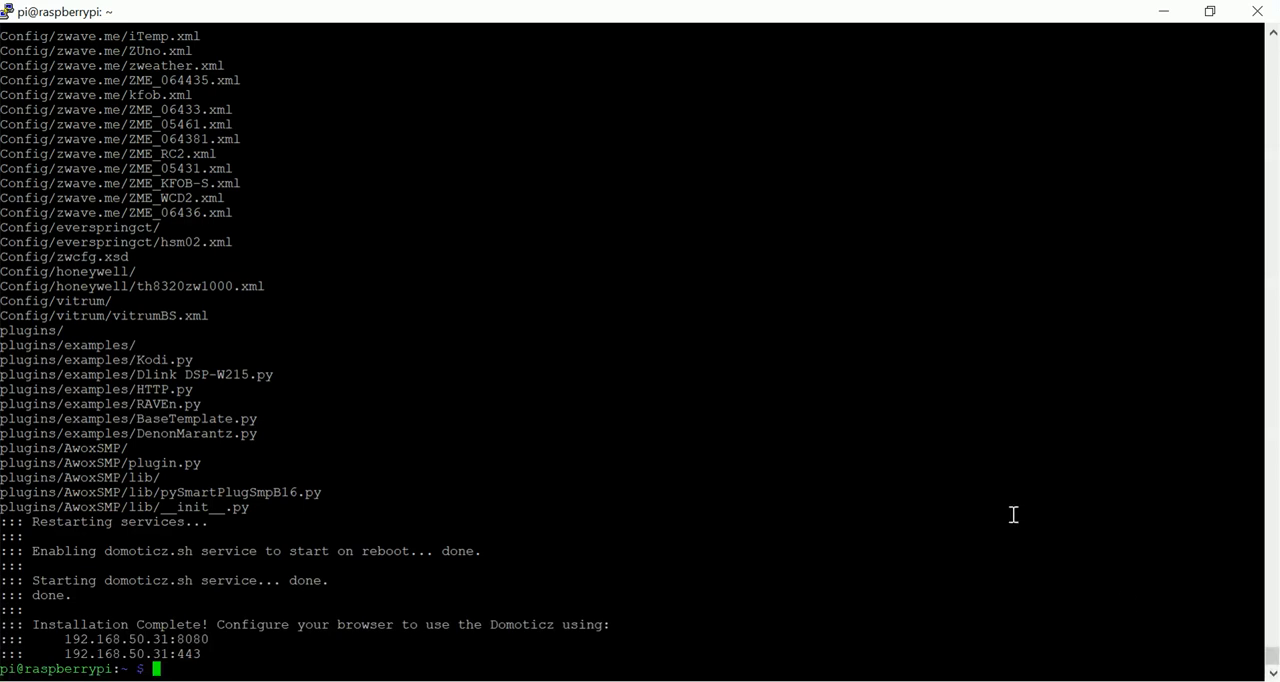
pyautogui.rightClick(1013, 515)
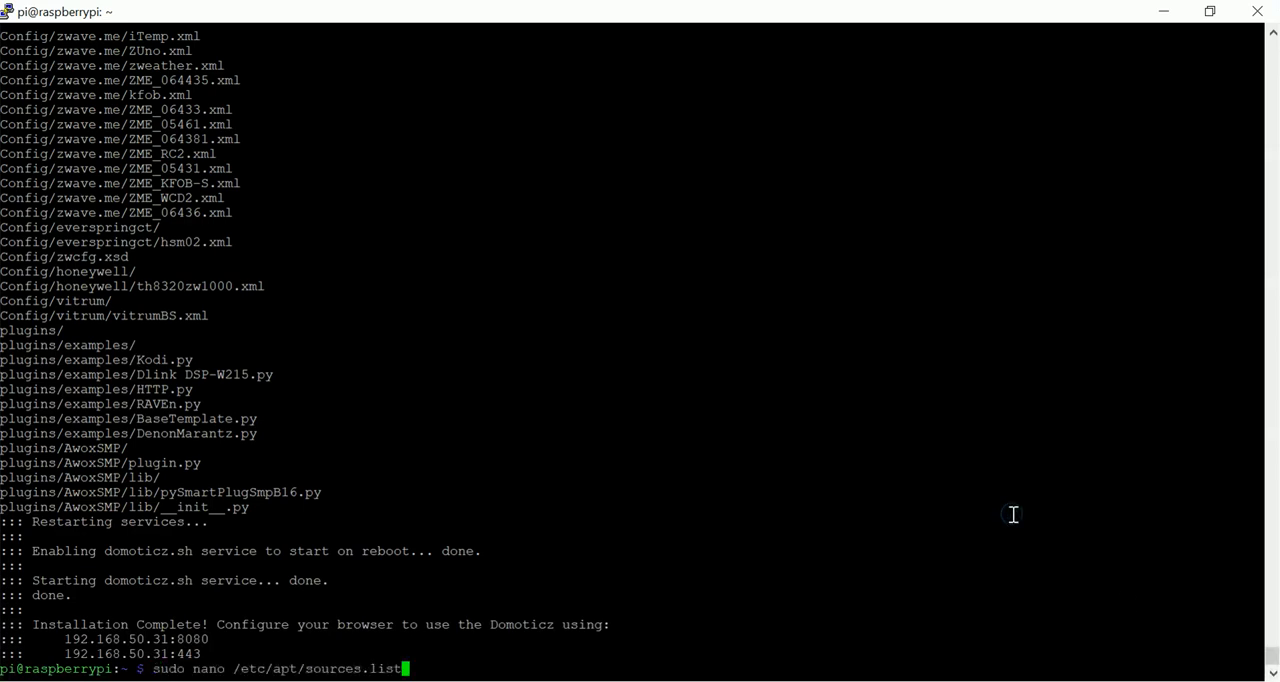
pyautogui.press('Return')
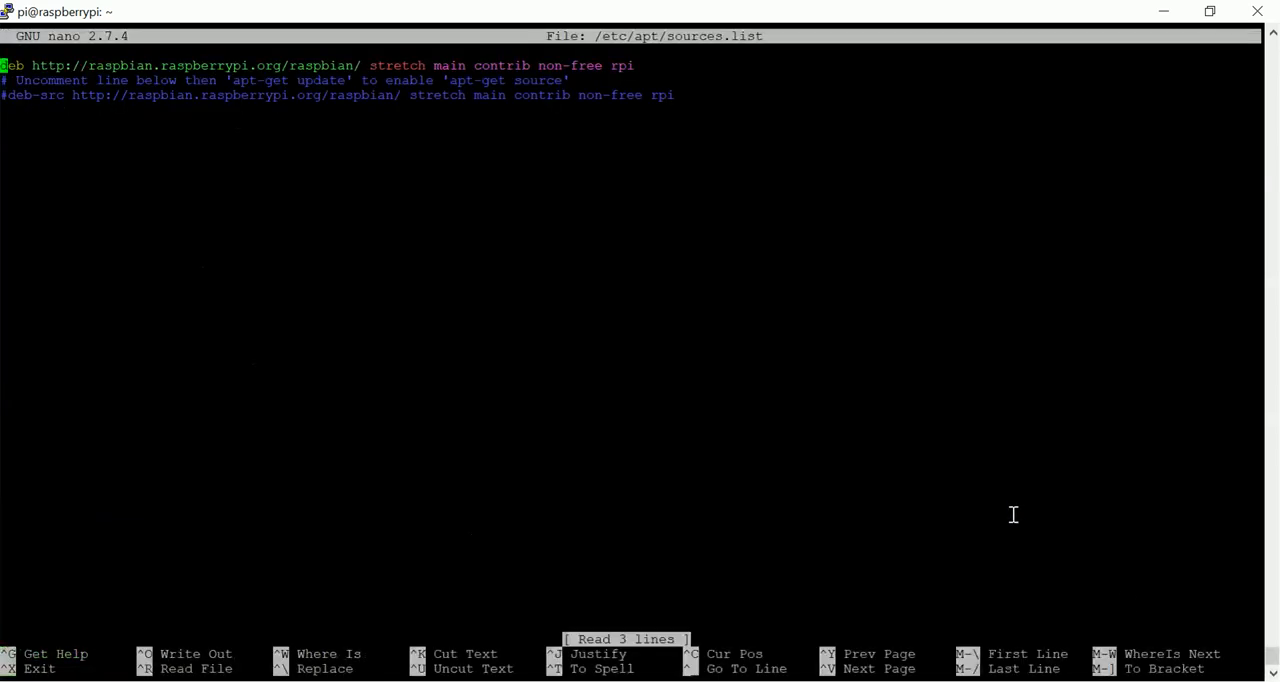
pyautogui.press('Down')
pyautogui.press('Down')
pyautogui.press('Down')
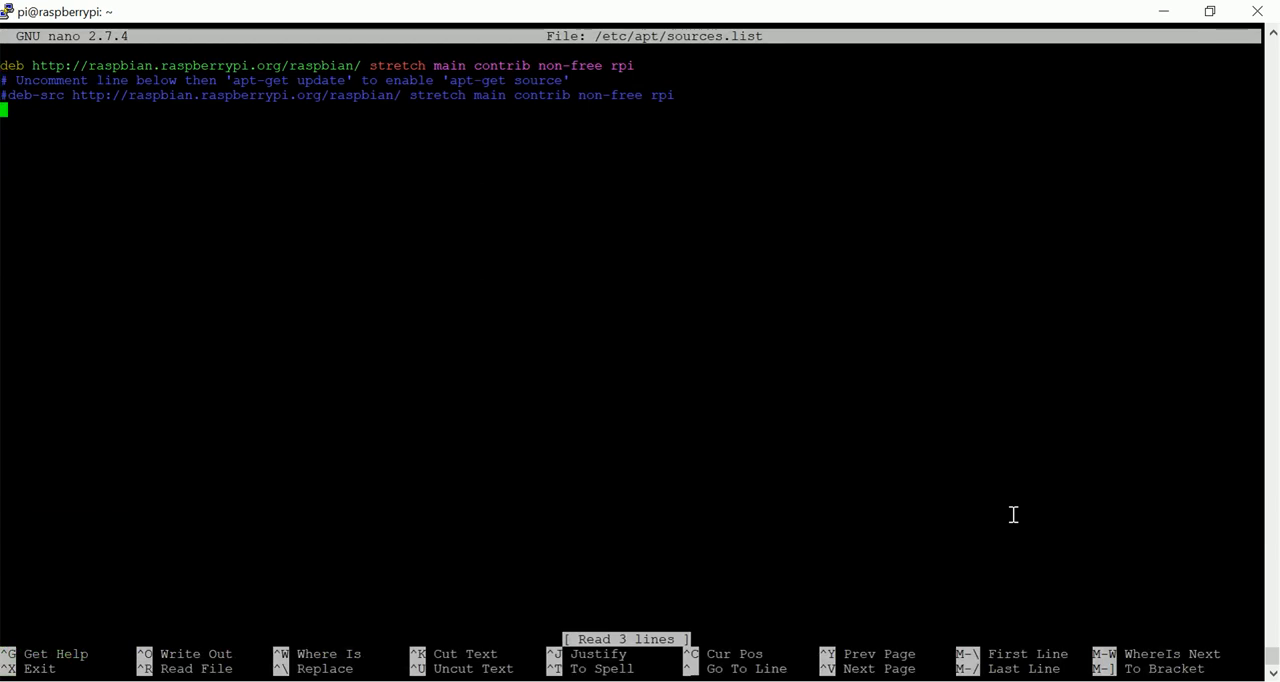
pyautogui.rightClick(817, 363)
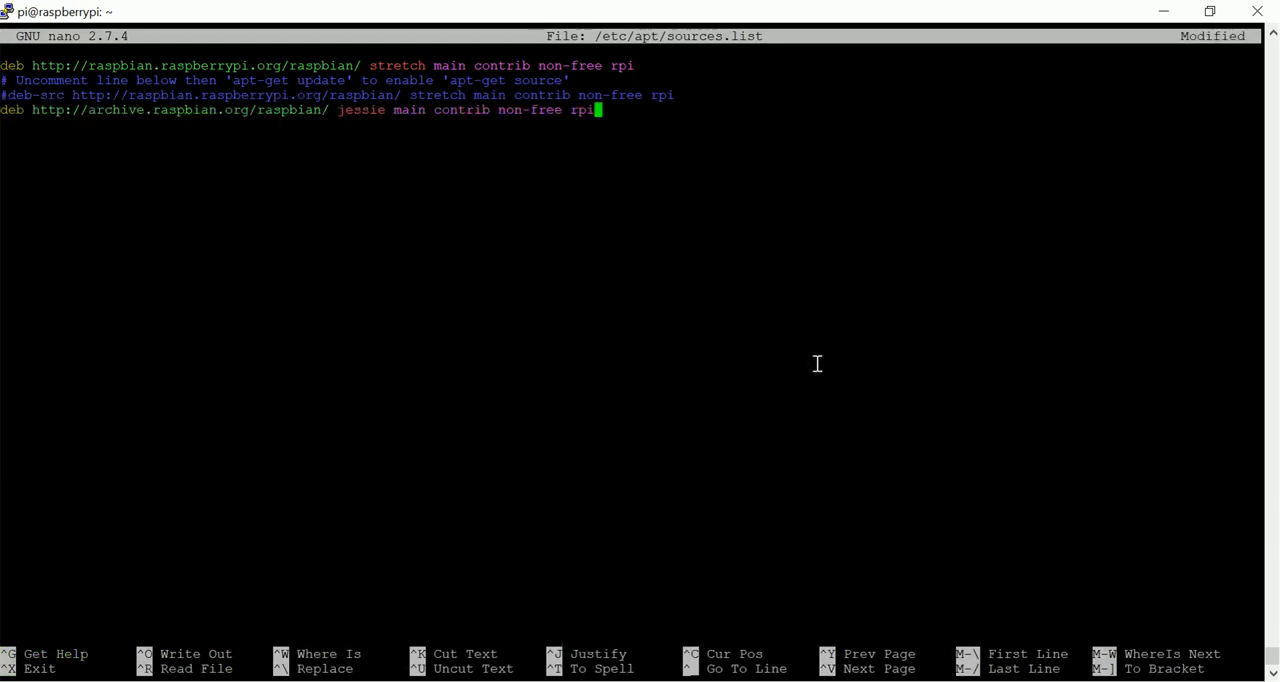
pyautogui.hotkey('ctrl', 'x')
pyautogui.press('y')
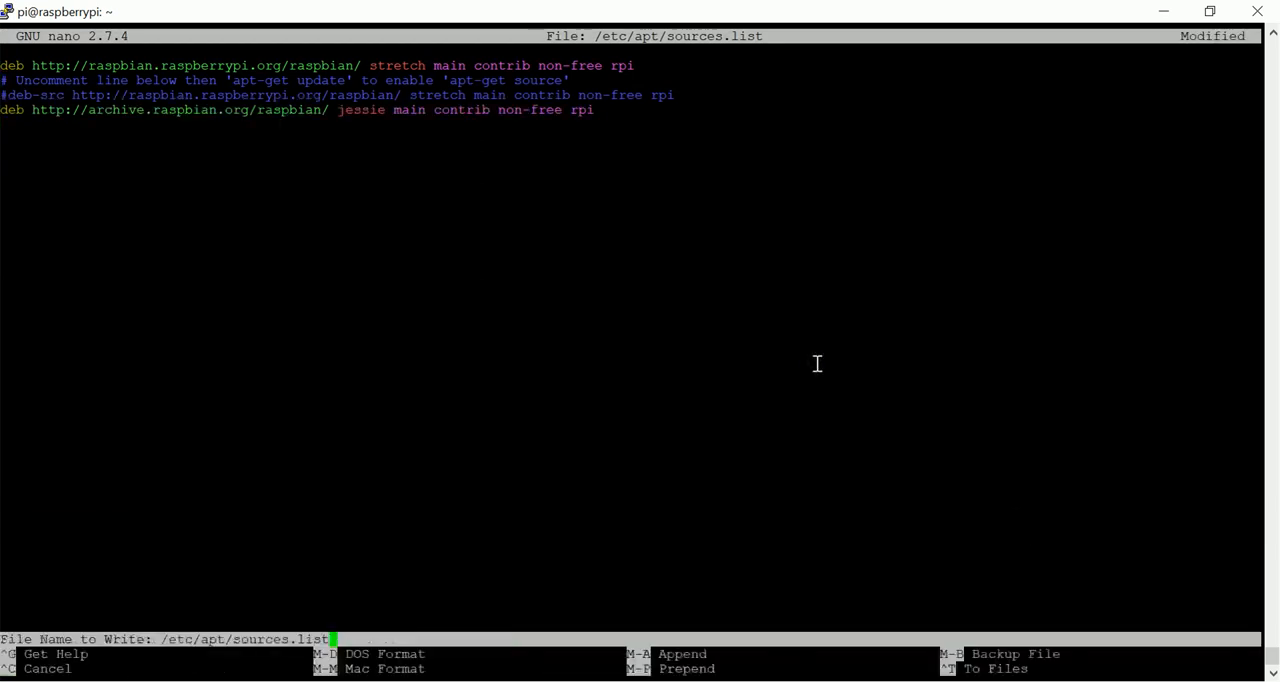
pyautogui.press('Return')
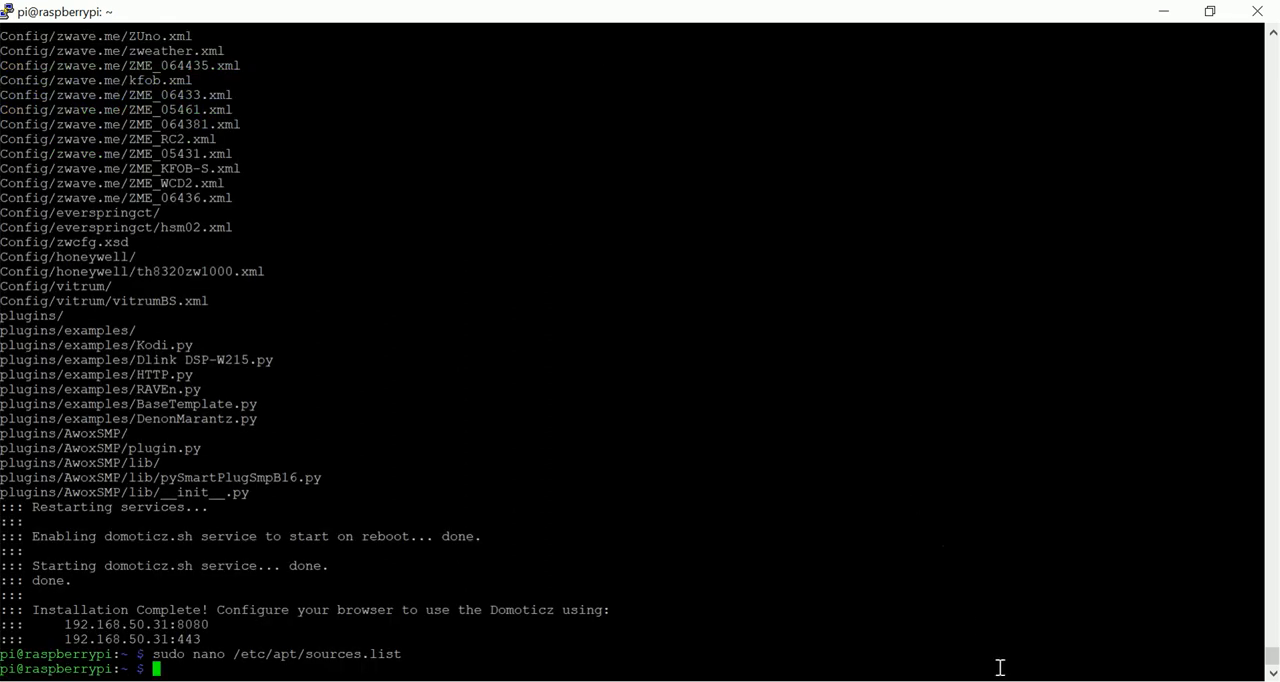
# Update the package lists with "sudo apt-get update" and install the library with "sudo apt-get install libssl1.0.0".
pyautogui.rightClick(906, 512)
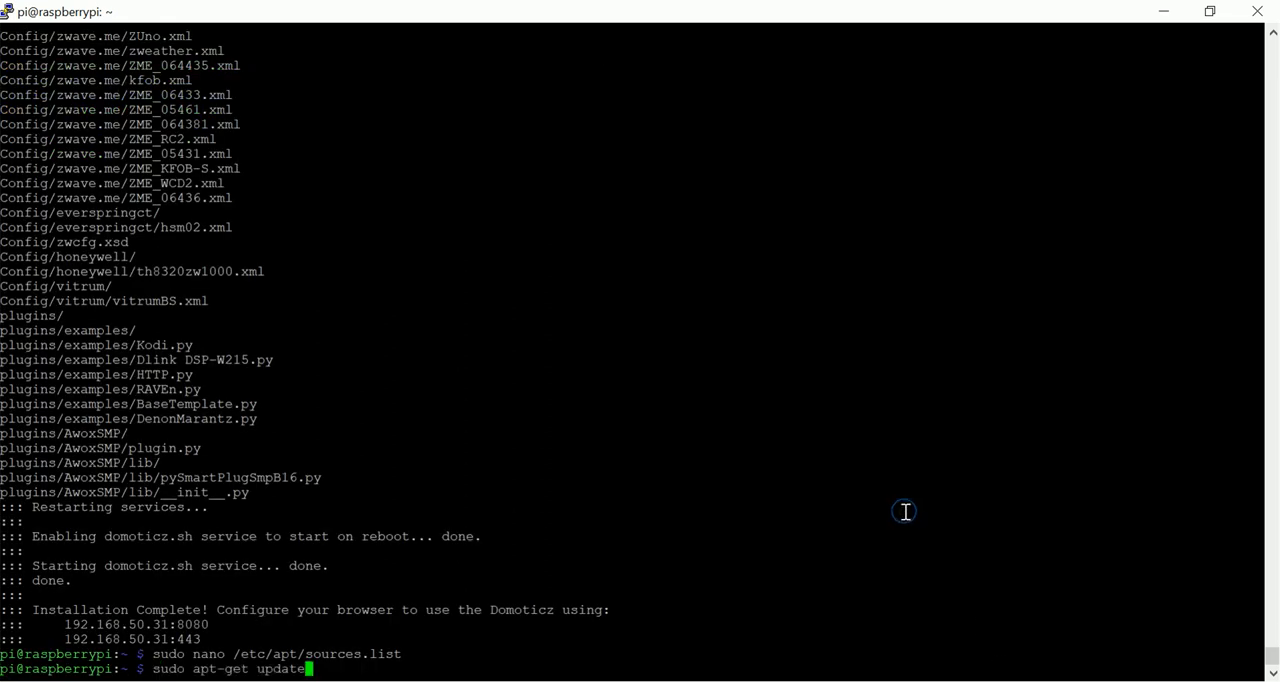
pyautogui.press('Return')
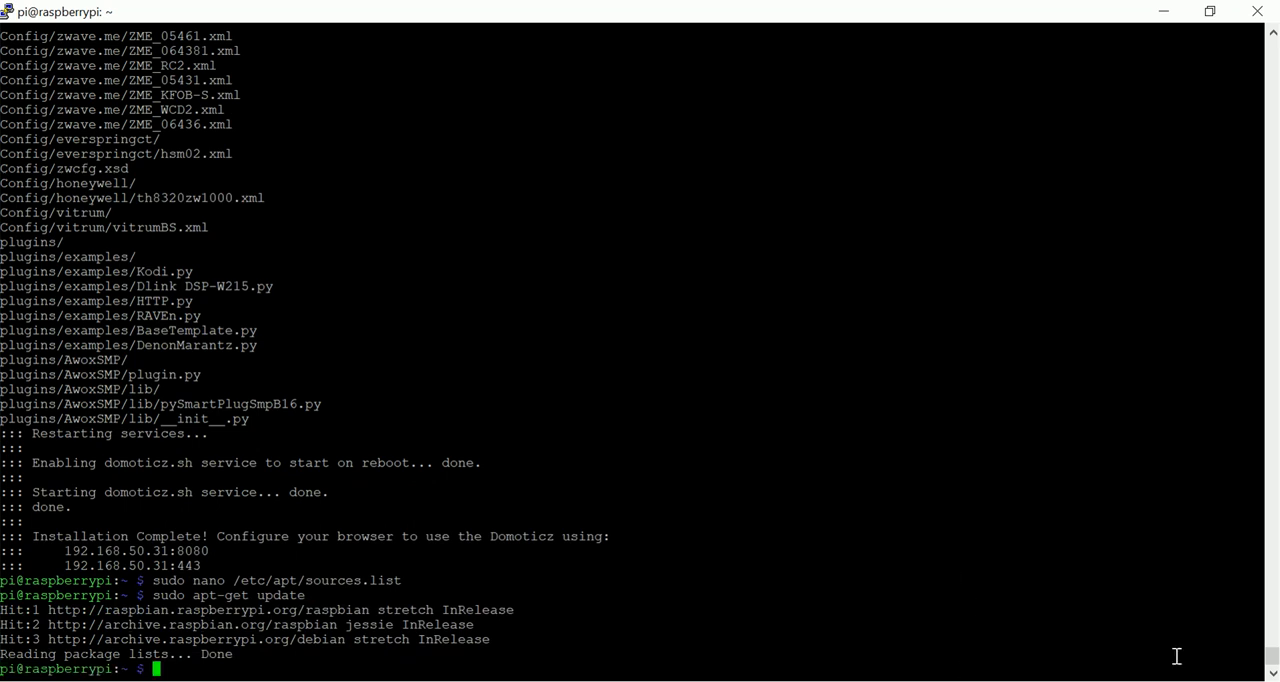
pyautogui.rightClick(1027, 560)
pyautogui.press('Return')
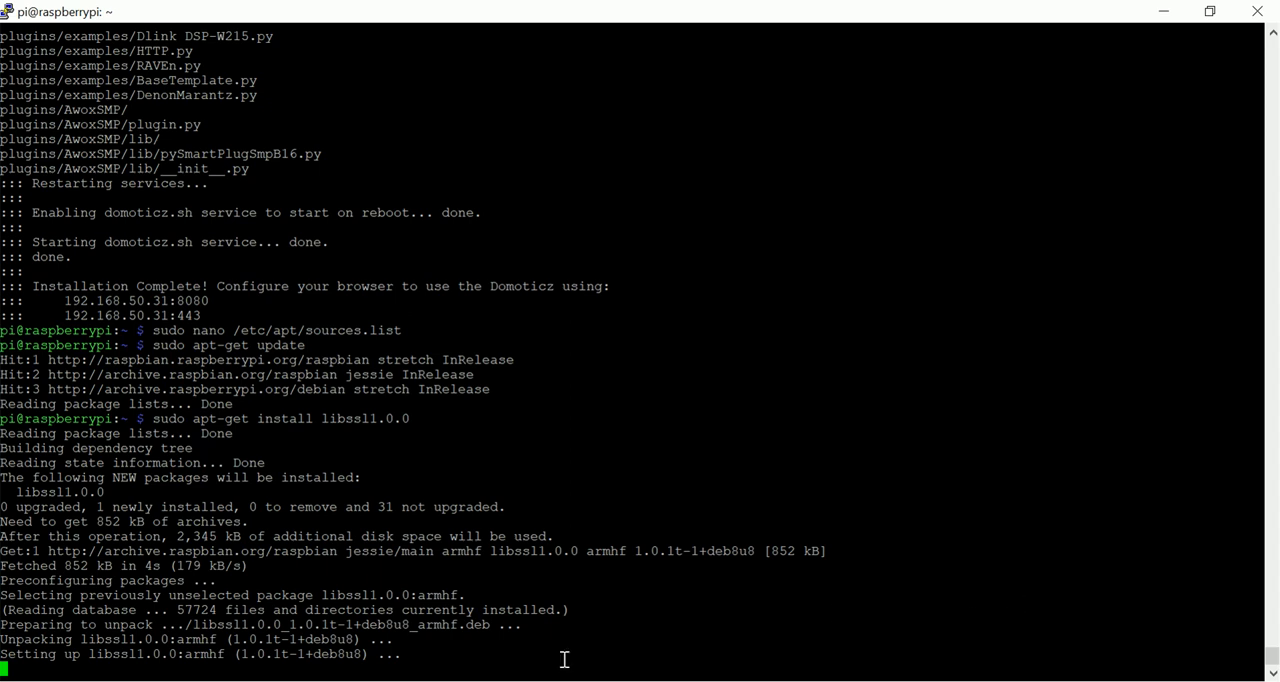
# Reboot the Raspberry Pi with "sudo reboot" and load the Domoticz dashboard at 192.168.50.31:8080 in the Chrome browser.
pyautogui.write('sudo r')
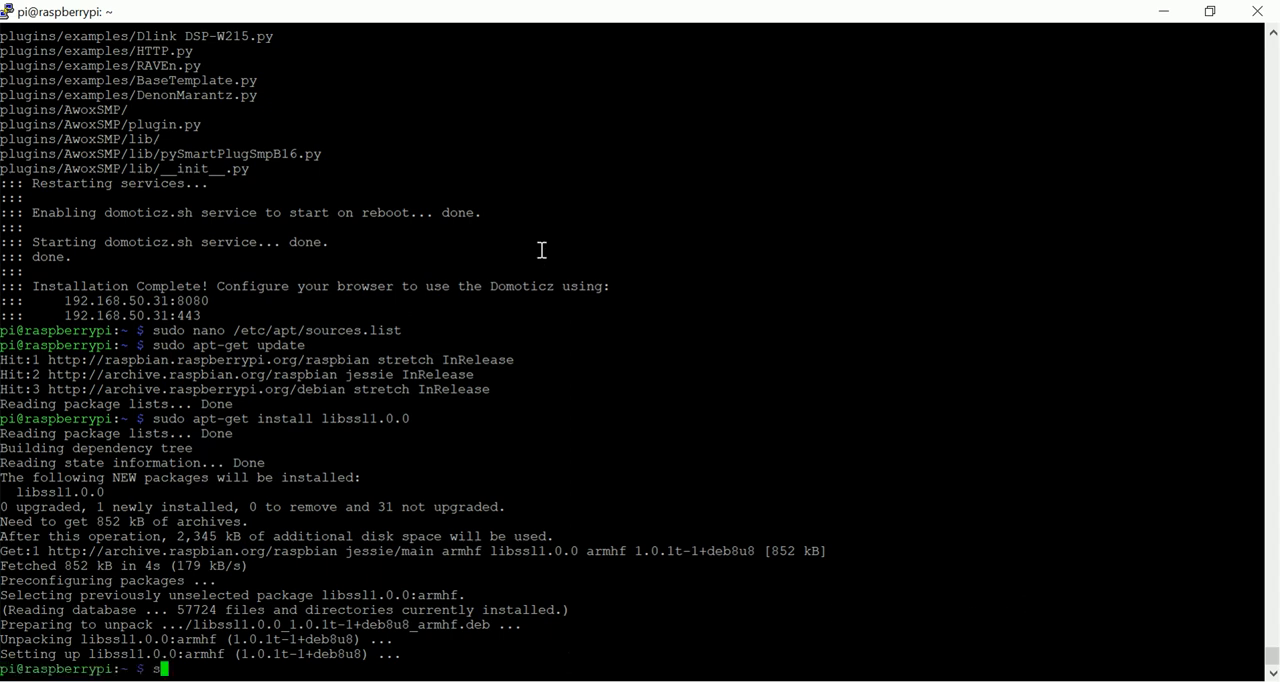
pyautogui.write('eboot')
pyautogui.press('Return')
pyautogui.press('Return')
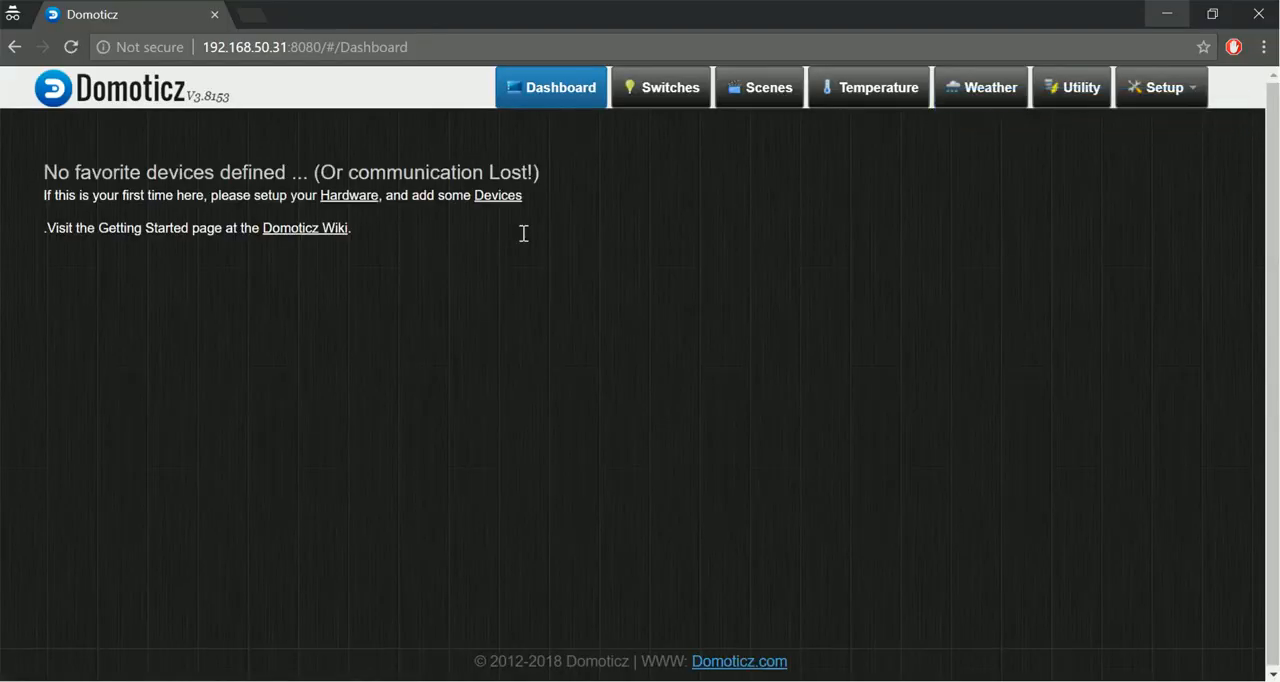
# Open the Domoticz hardware setup page and name the new hardware MQTT.
pyautogui.click(1197, 93)
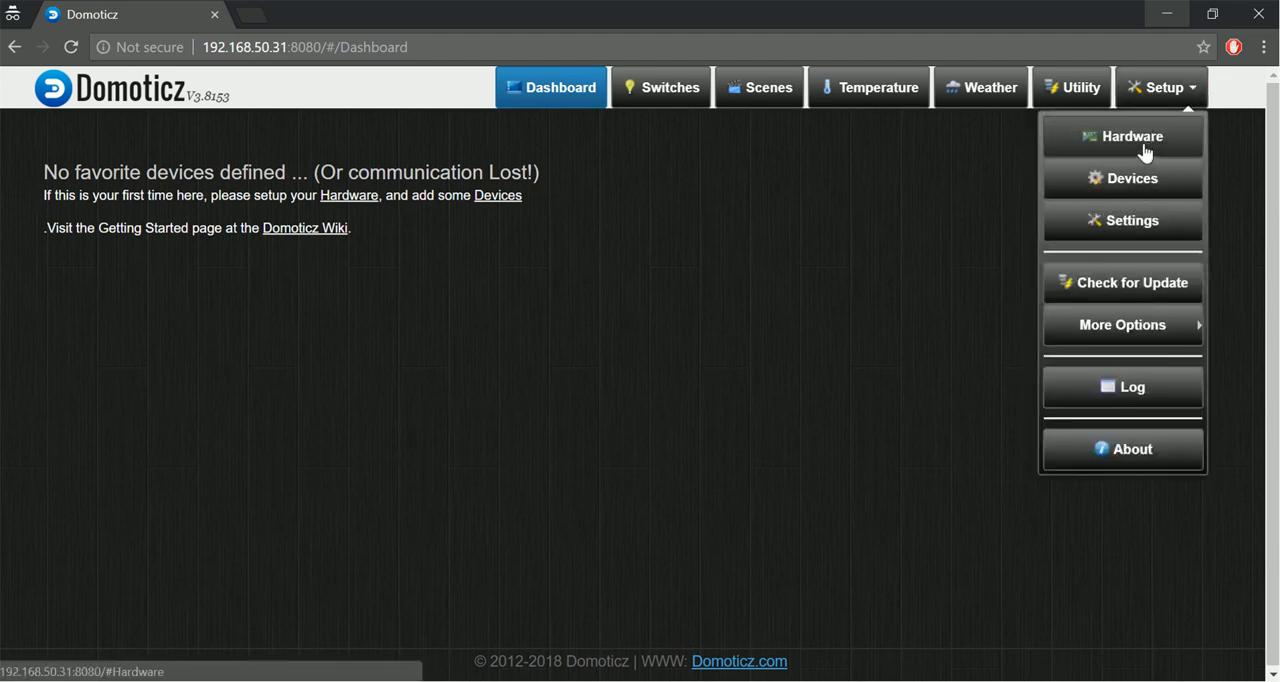
pyautogui.click(1145, 152)
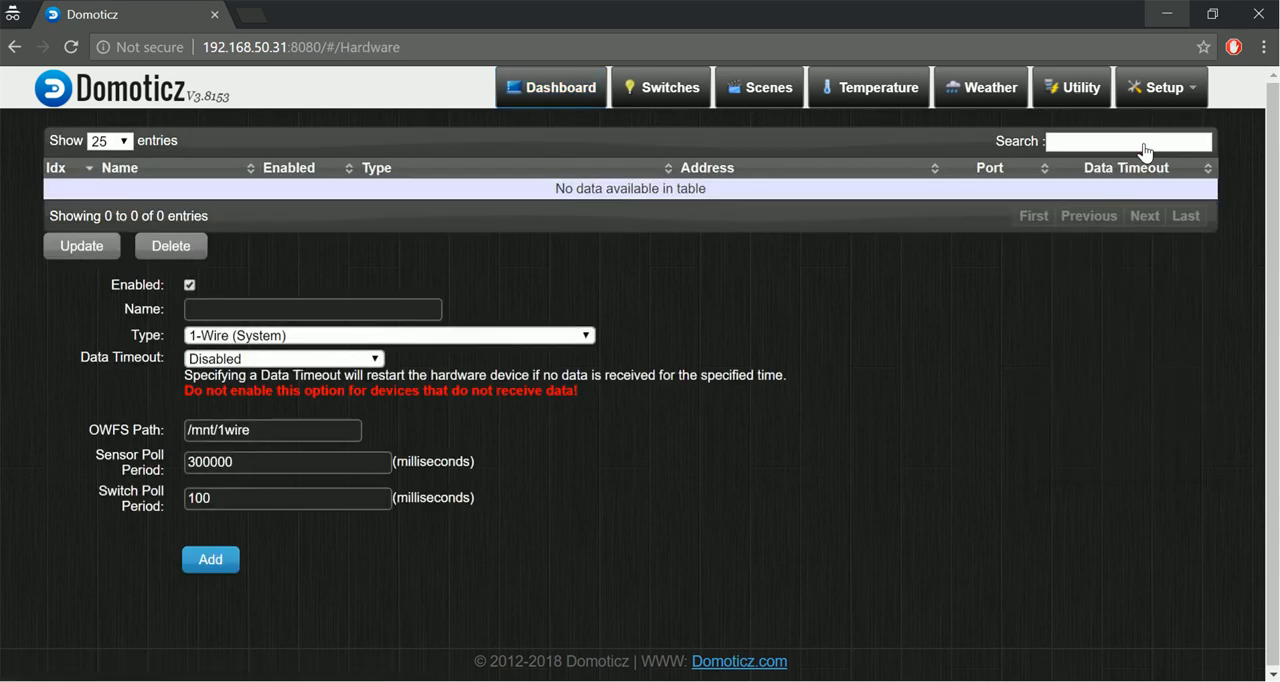
pyautogui.click(419, 306)
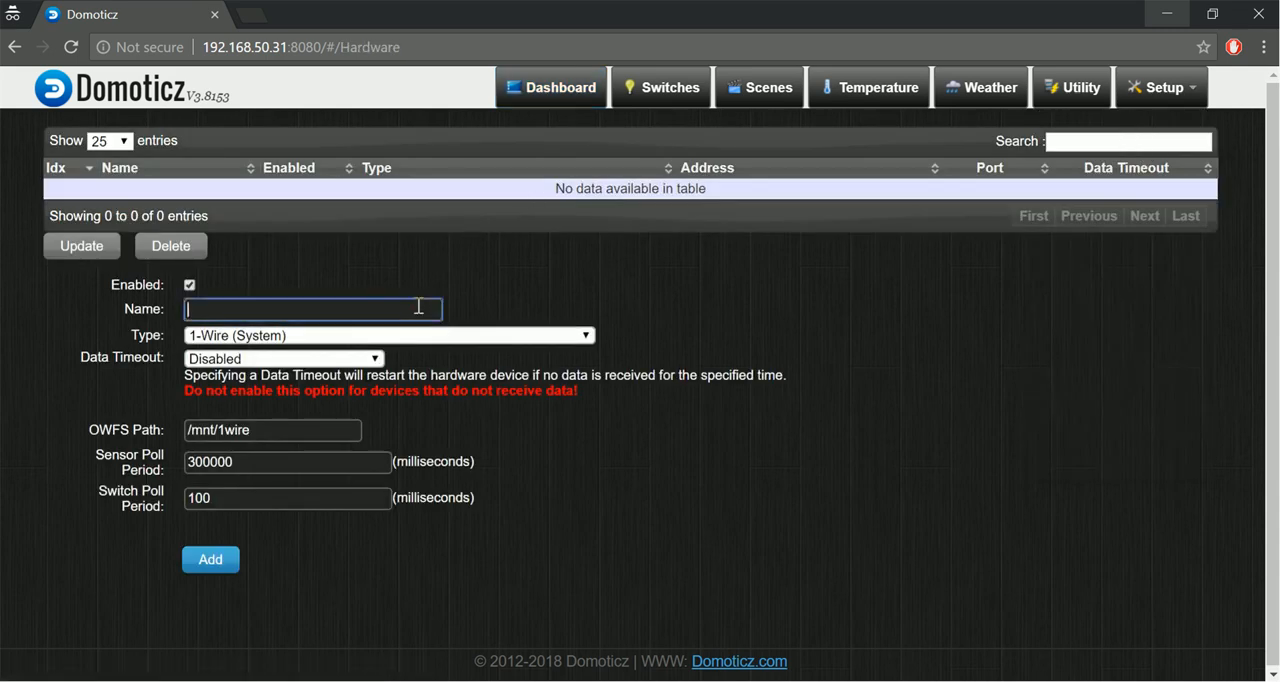
pyautogui.write('MQTT')
# Set the hardware type to MQTT Client Gateway with LAN interface.
pyautogui.click(434, 337)
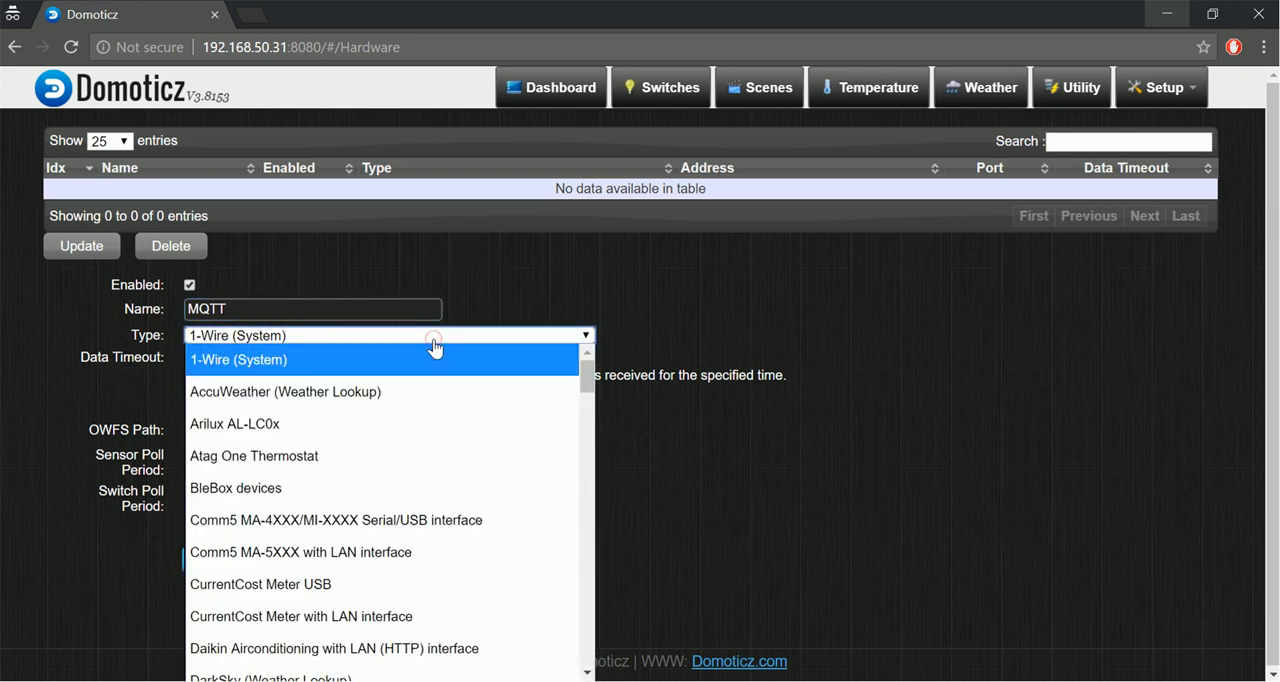
pyautogui.scroll(-10, 434, 534)
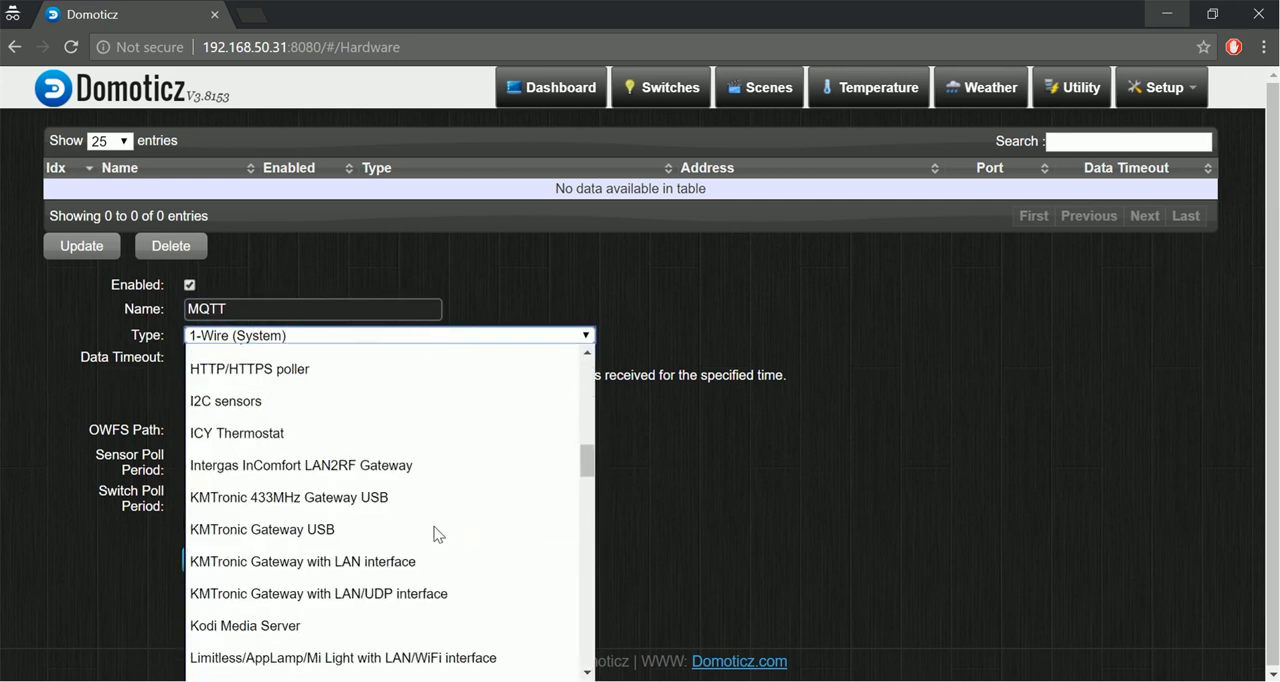
pyautogui.scroll(6, 434, 534)
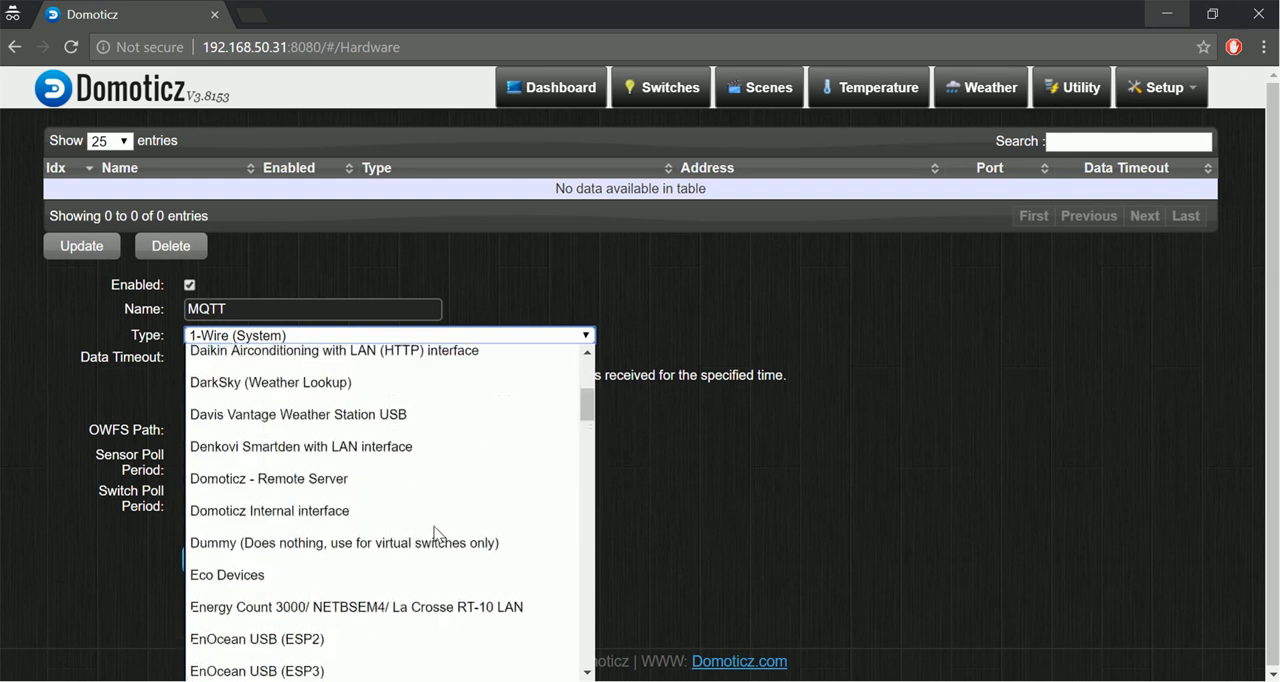
pyautogui.scroll(1, 434, 534)
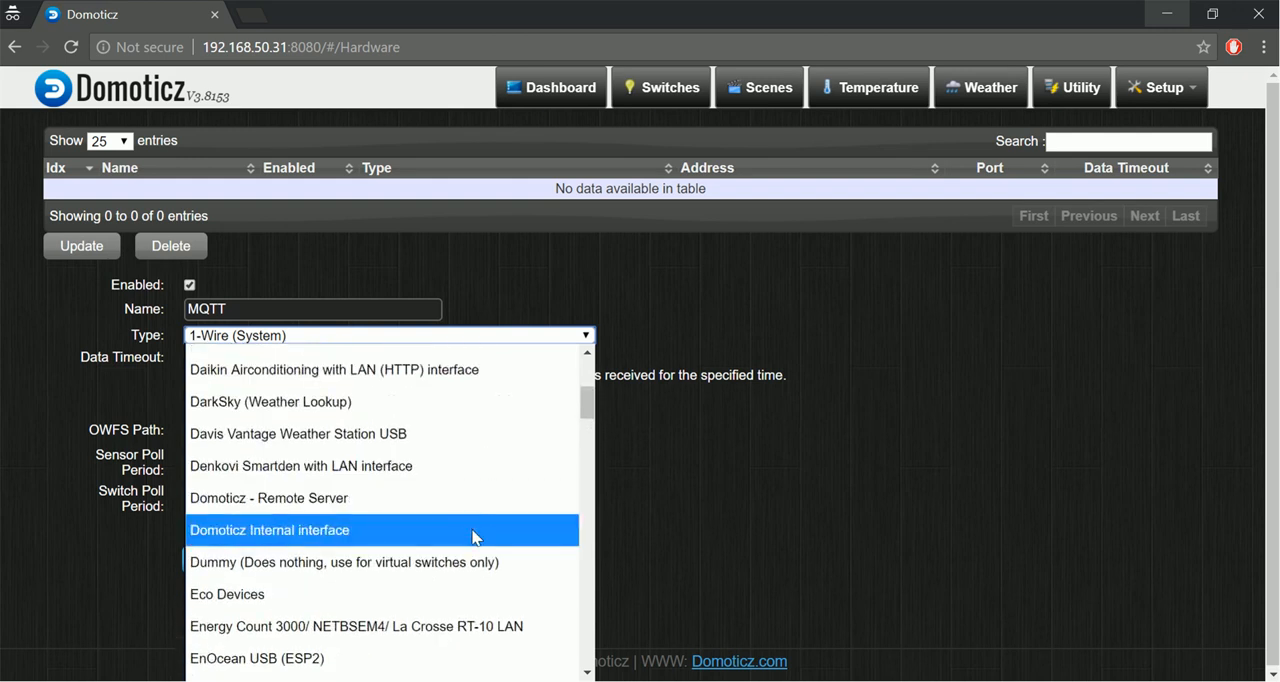
pyautogui.scroll(-6, 475, 537)
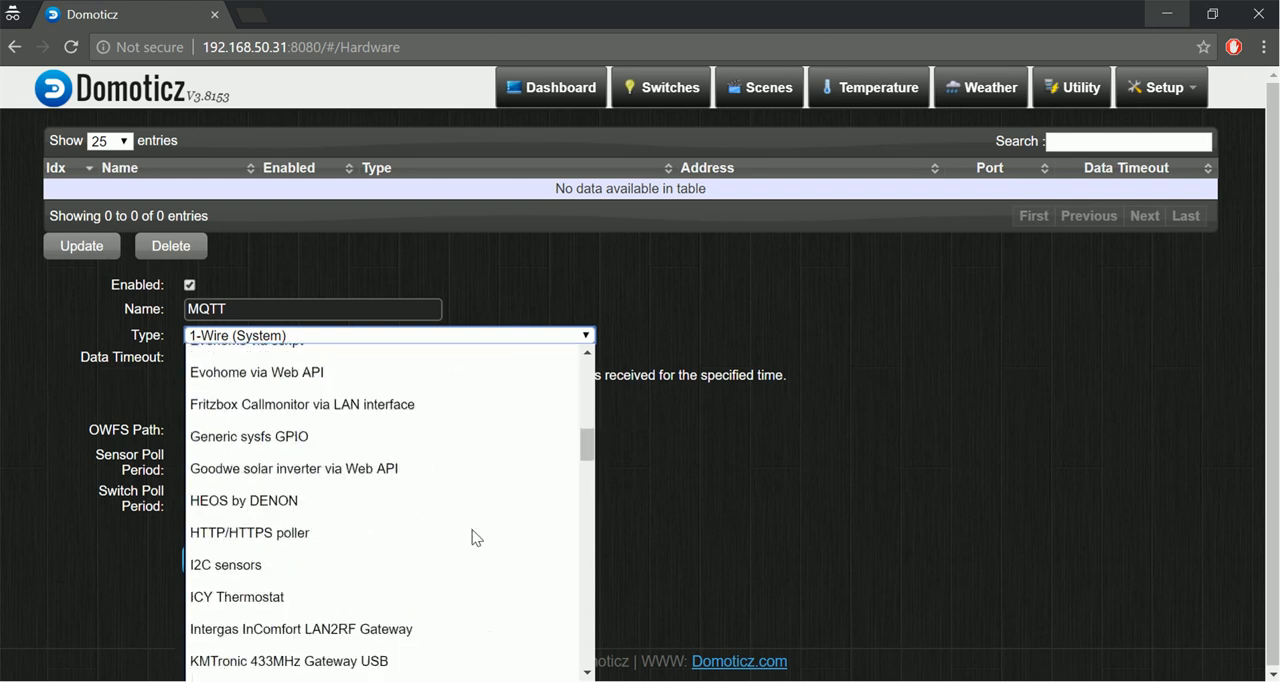
pyautogui.scroll(-7, 475, 537)
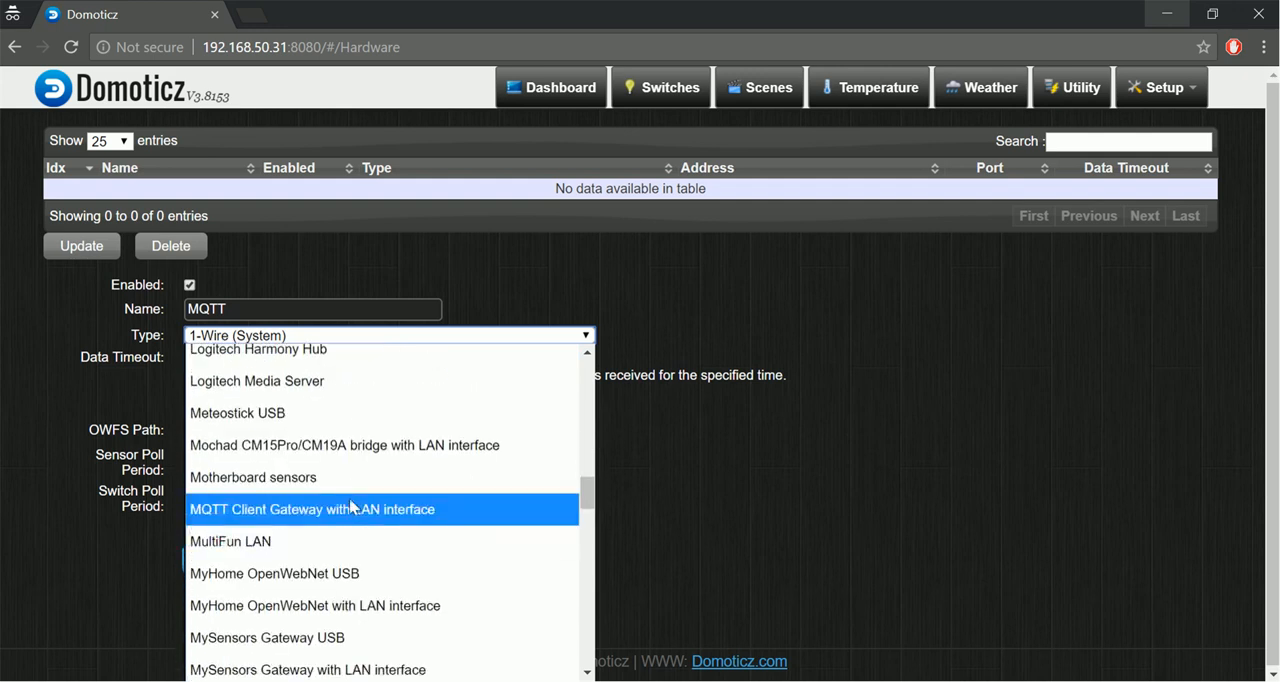
pyautogui.click(340, 511)
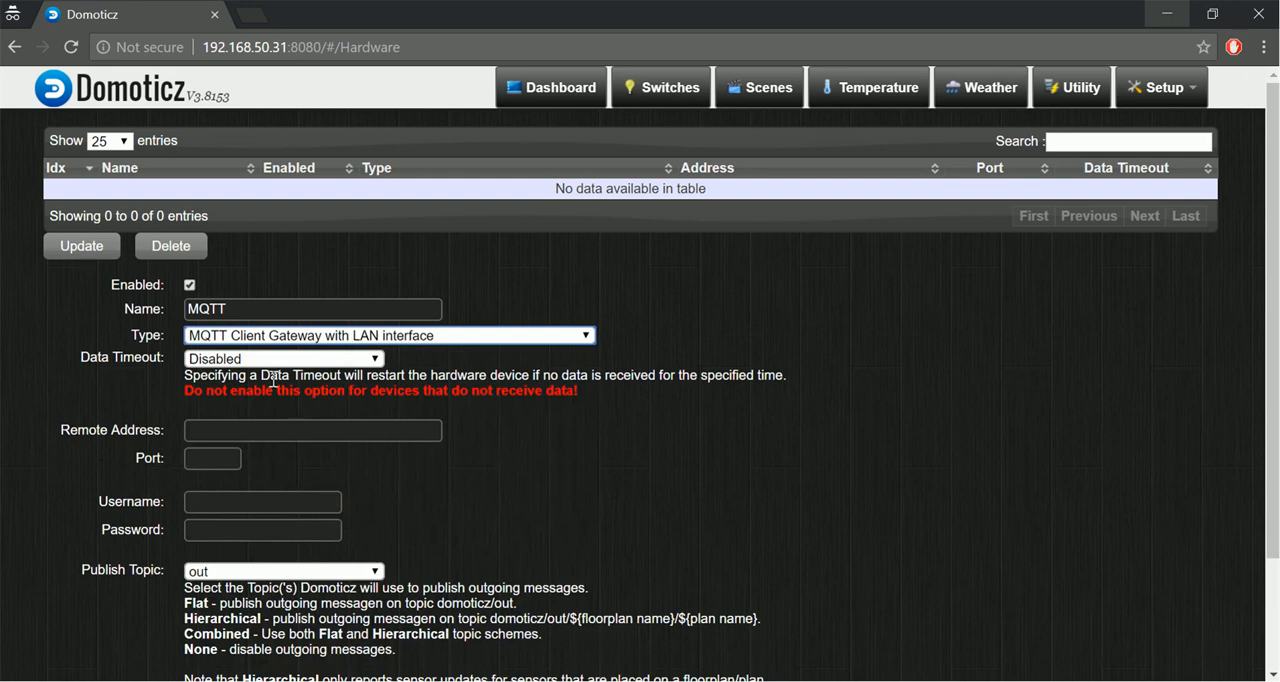
# Set the gateway's remote address to 192.168.50.31 and port to 1883, and enter the username and password.
pyautogui.click(290, 436)
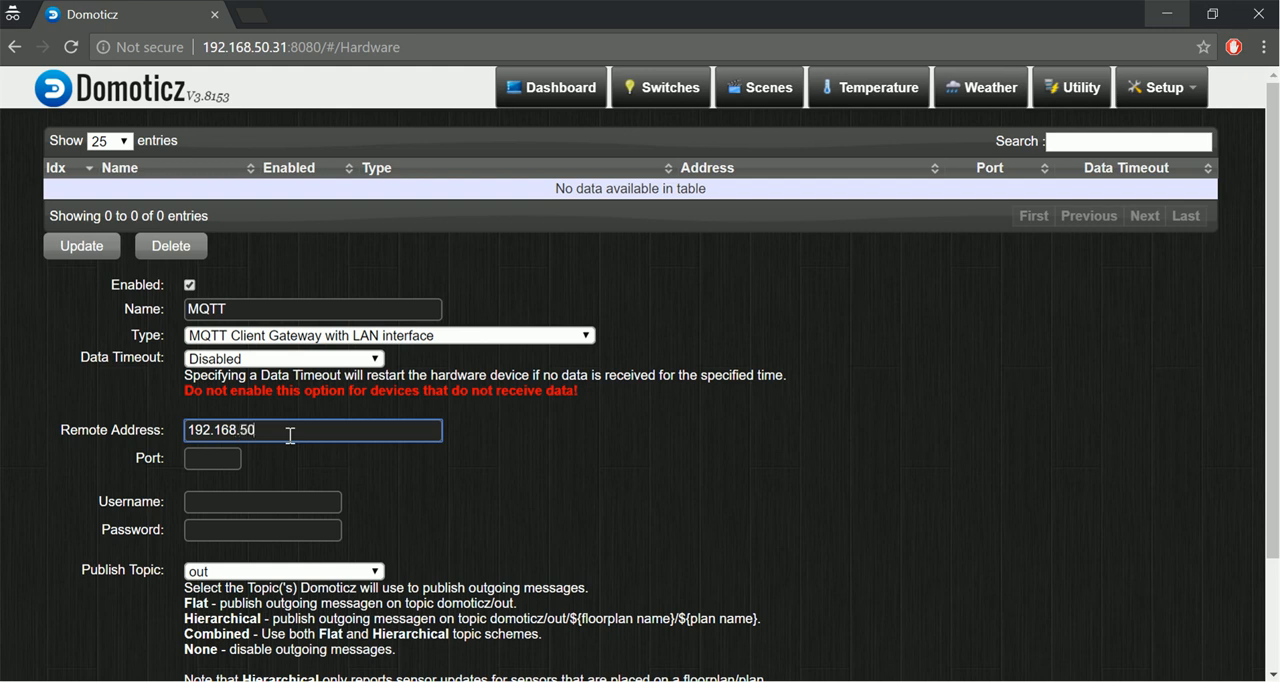
pyautogui.write('192.168.50.31')
pyautogui.press('Tab')
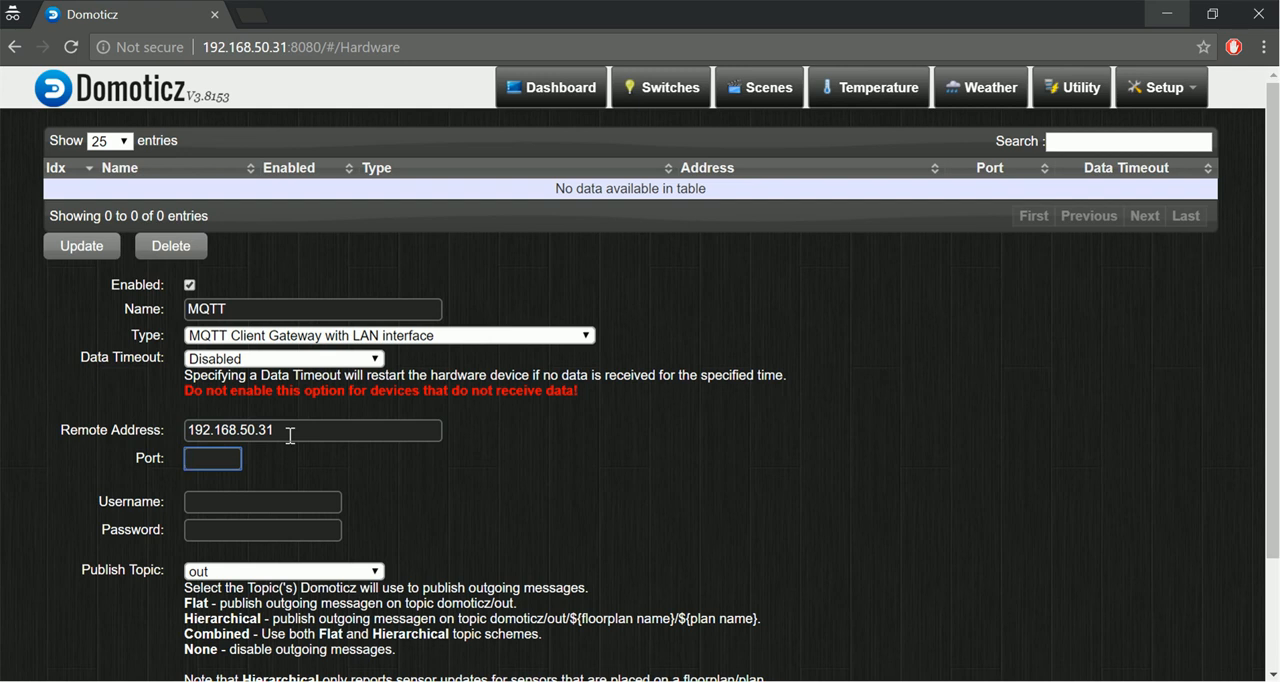
pyautogui.press('Tab')
pyautogui.press('Tab')
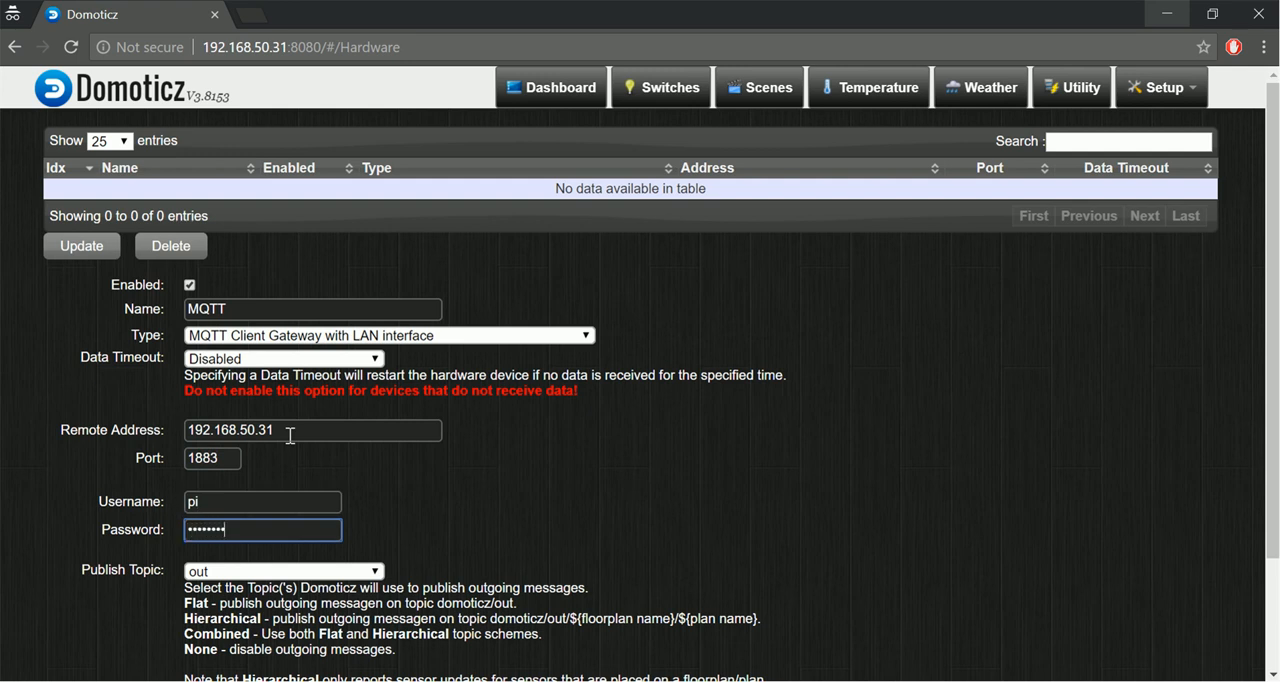
# Add the configured MQTT gateway to the hardware list, leaving the publish topic as out.
pyautogui.scroll(-2, 290, 436)
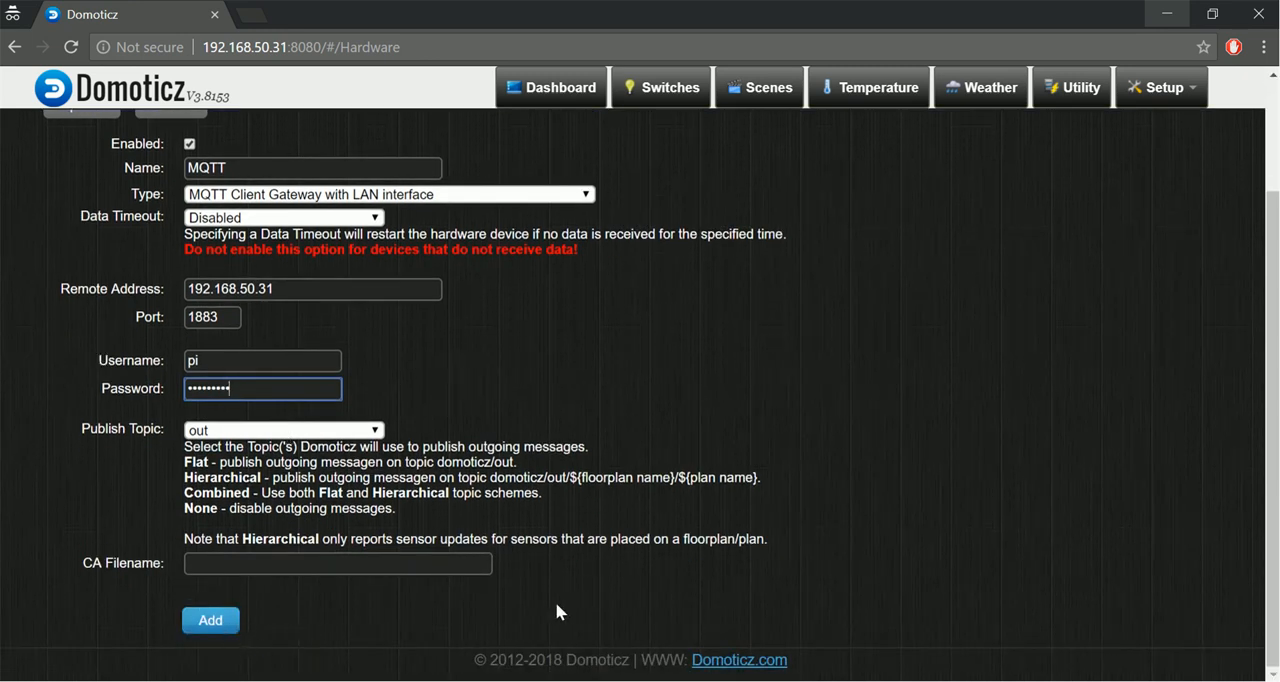
pyautogui.click(1174, 660)
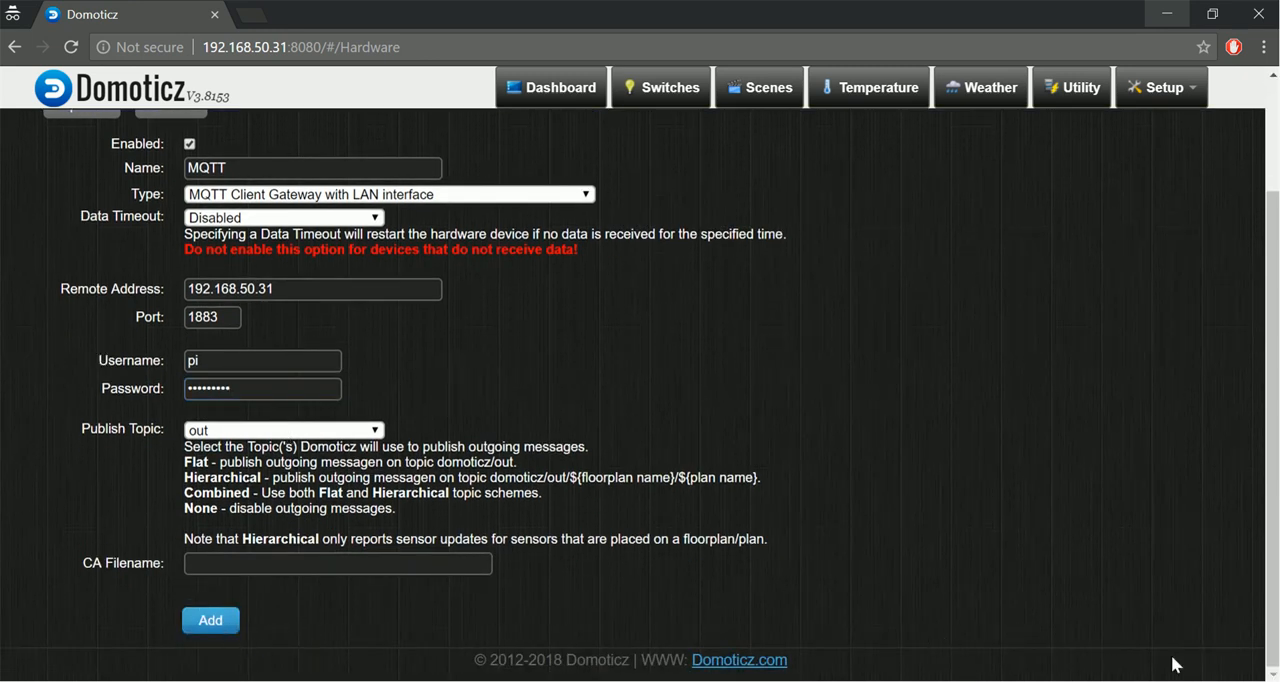
pyautogui.scroll(1, 861, 424)
pyautogui.scroll(-1, 861, 424)
pyautogui.click(212, 622)
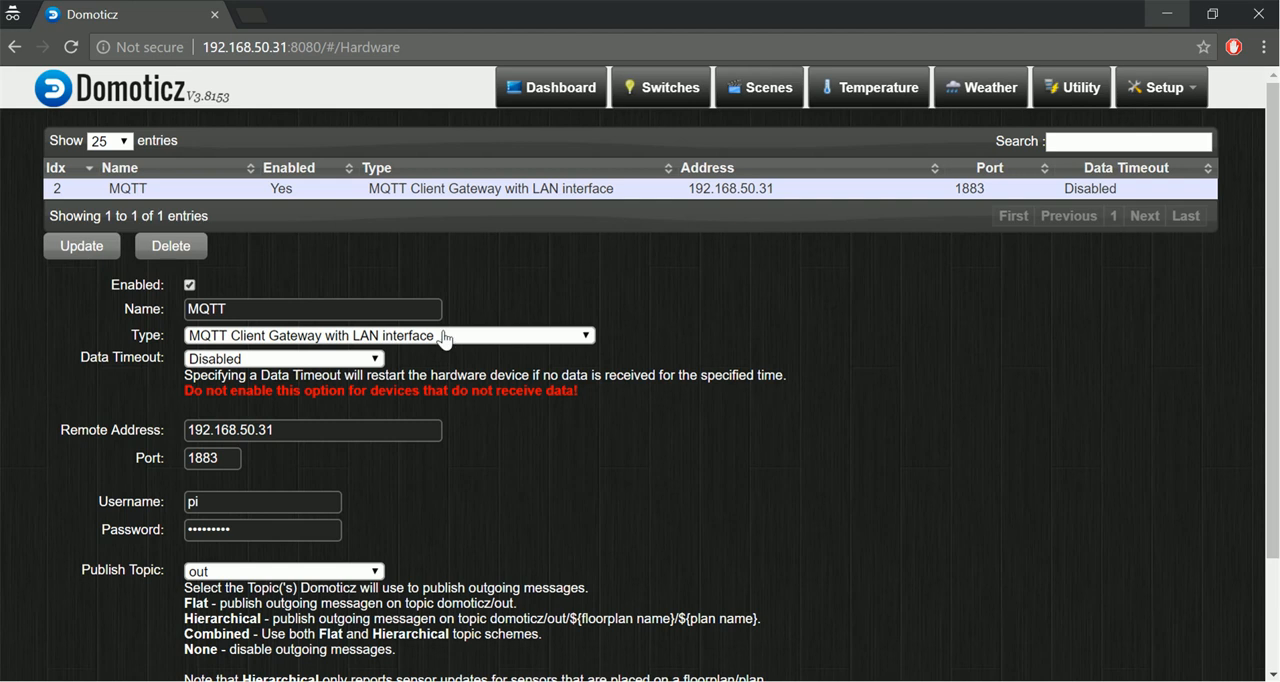
# Add a hardware entry named Rpi with type Motherboard sensors, leaving data timeout disabled.
pyautogui.doubleClick(360, 317)
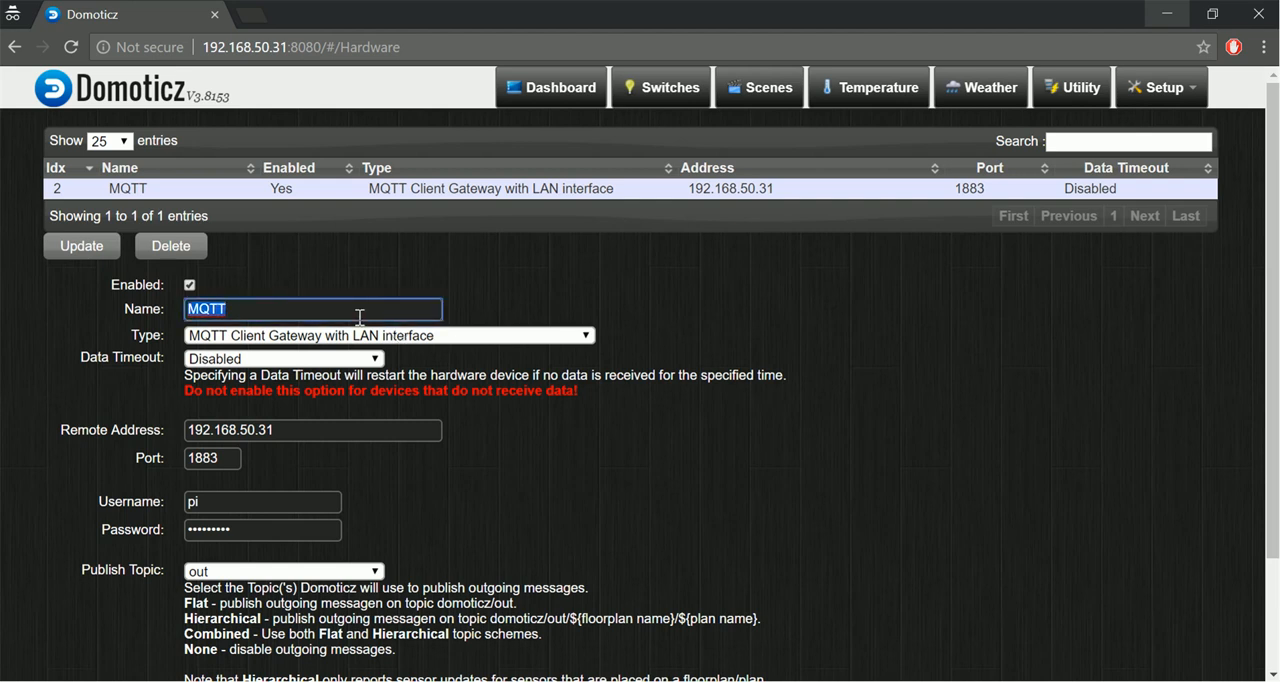
pyautogui.write('Rpi')
pyautogui.click(408, 336)
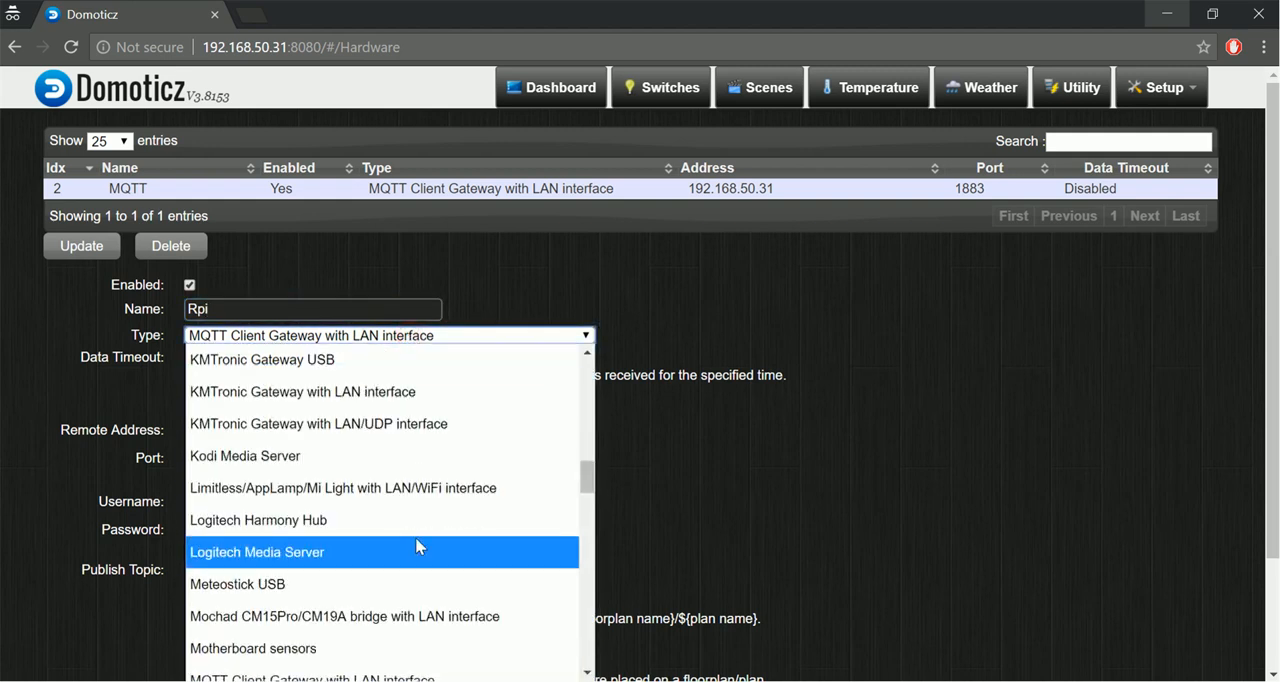
pyautogui.scroll(-2, 428, 608)
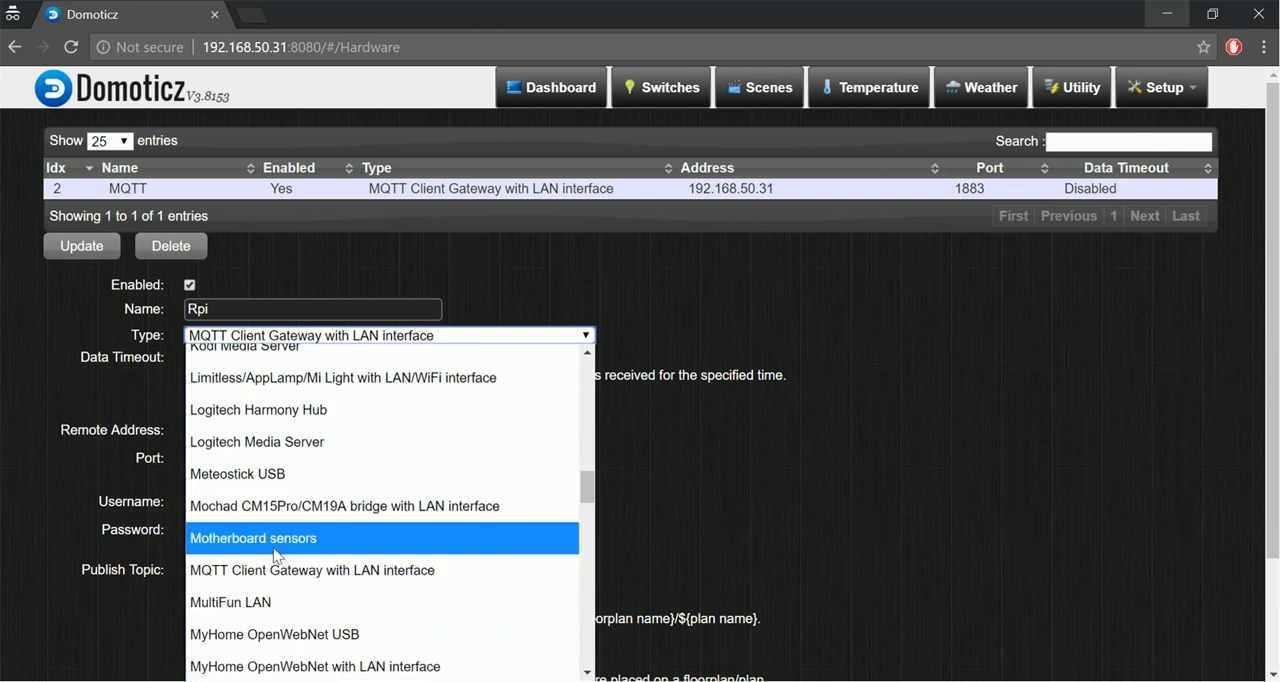
pyautogui.click(274, 546)
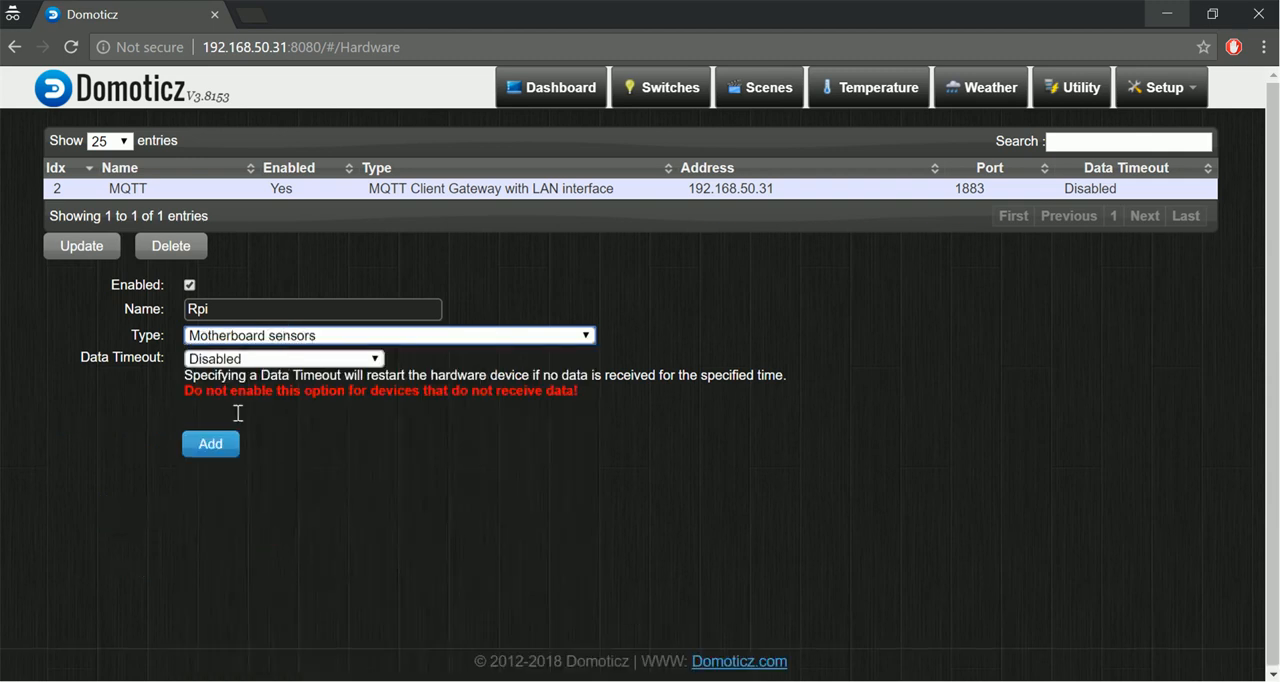
pyautogui.click(211, 444)
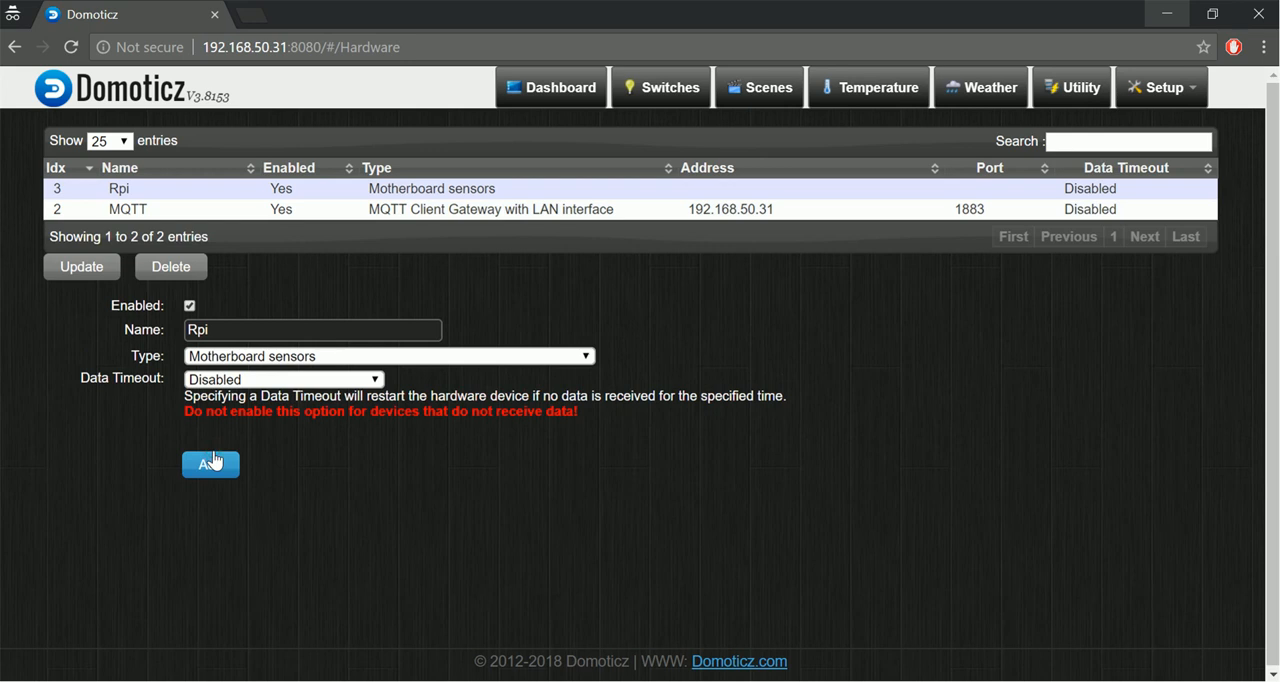
# Add a hardware entry named Dummy with type Dummy (Does nothing, use for virtual switches only).
pyautogui.doubleClick(263, 329)
pyautogui.write('Dummy')
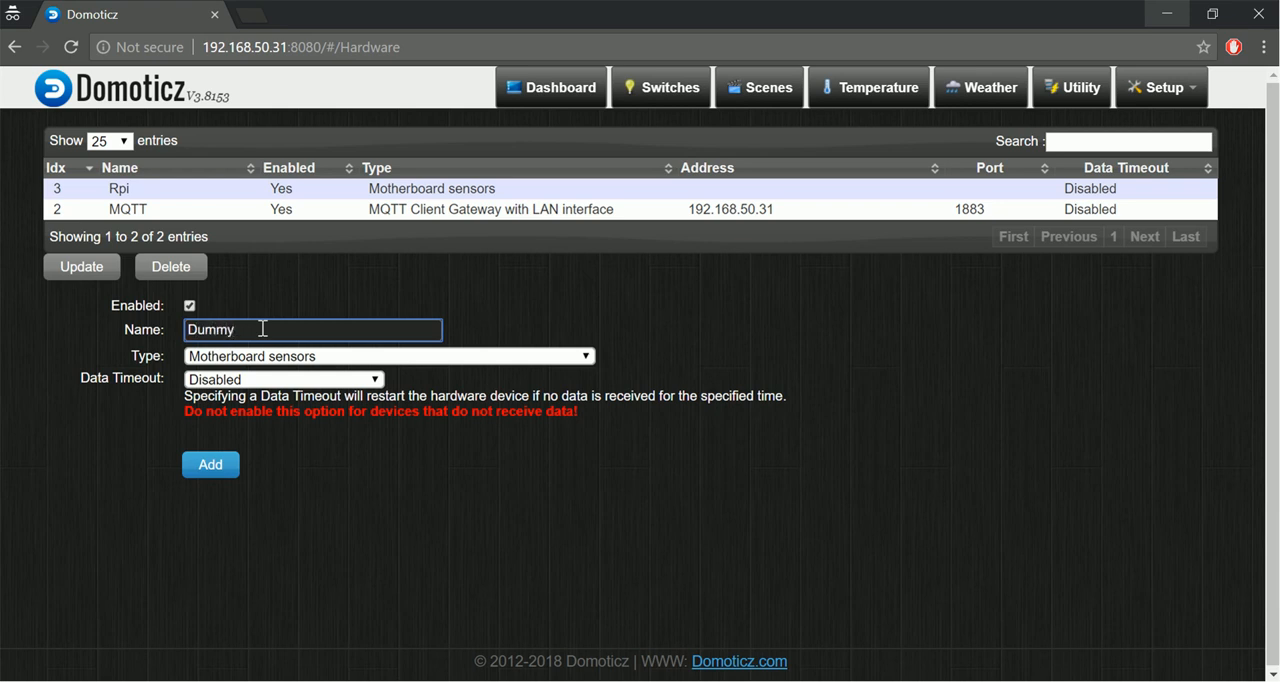
pyautogui.click(290, 362)
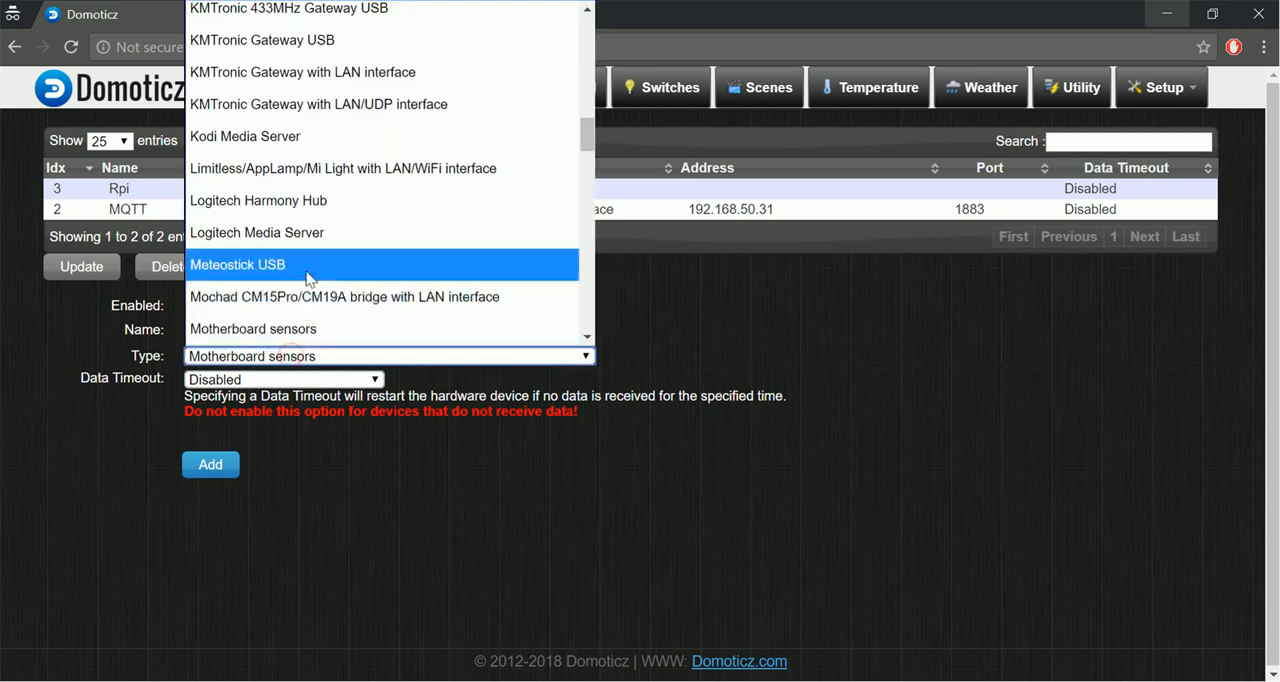
pyautogui.scroll(10, 323, 212)
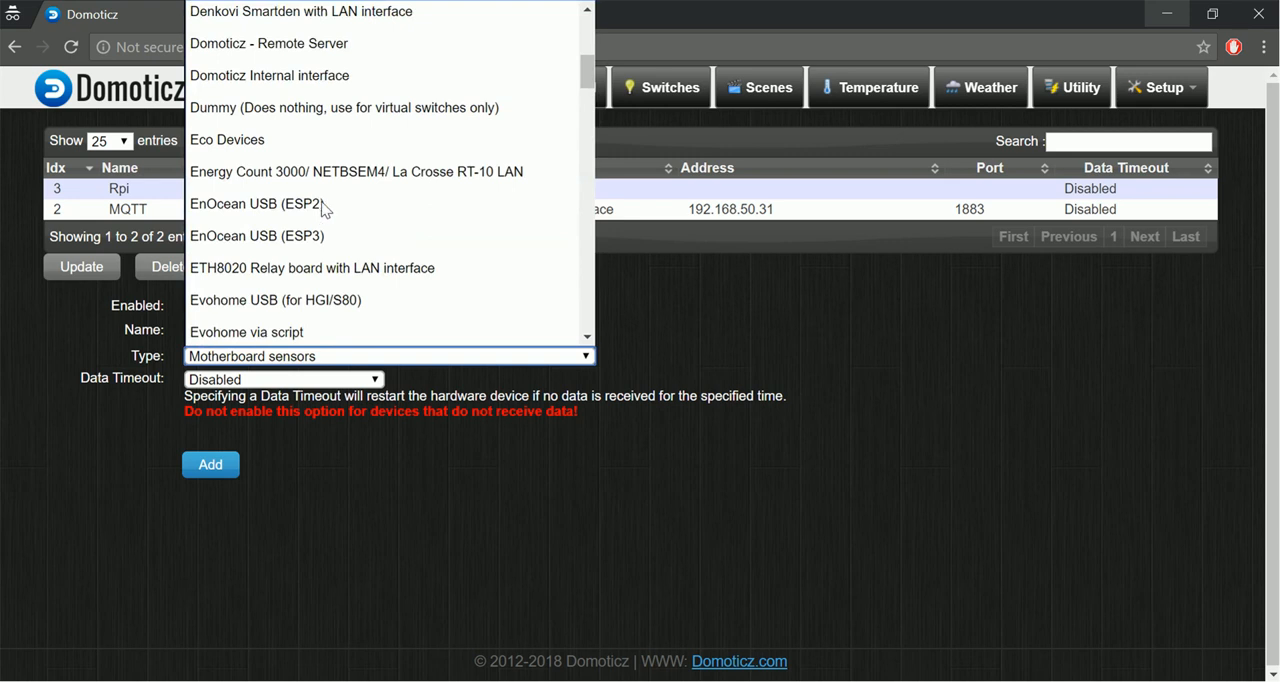
pyautogui.click(374, 108)
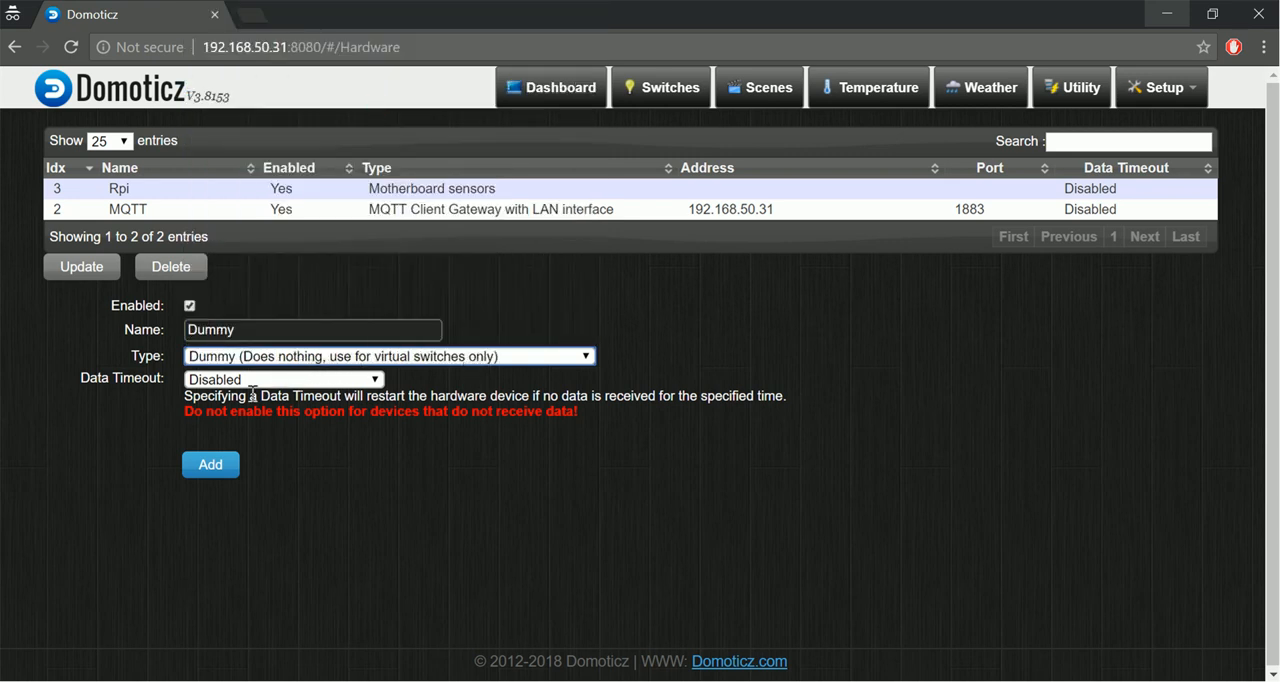
pyautogui.click(223, 466)
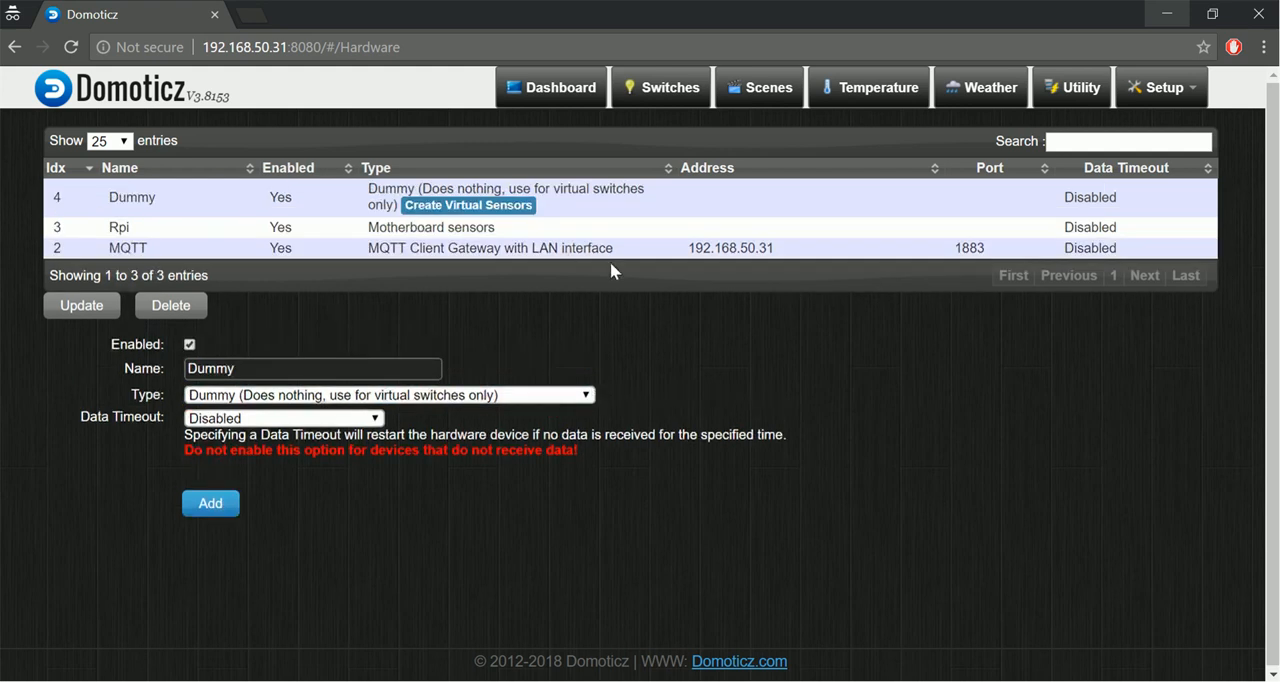
# Check the Switches page and the device list for available devices.
pyautogui.click(662, 88)
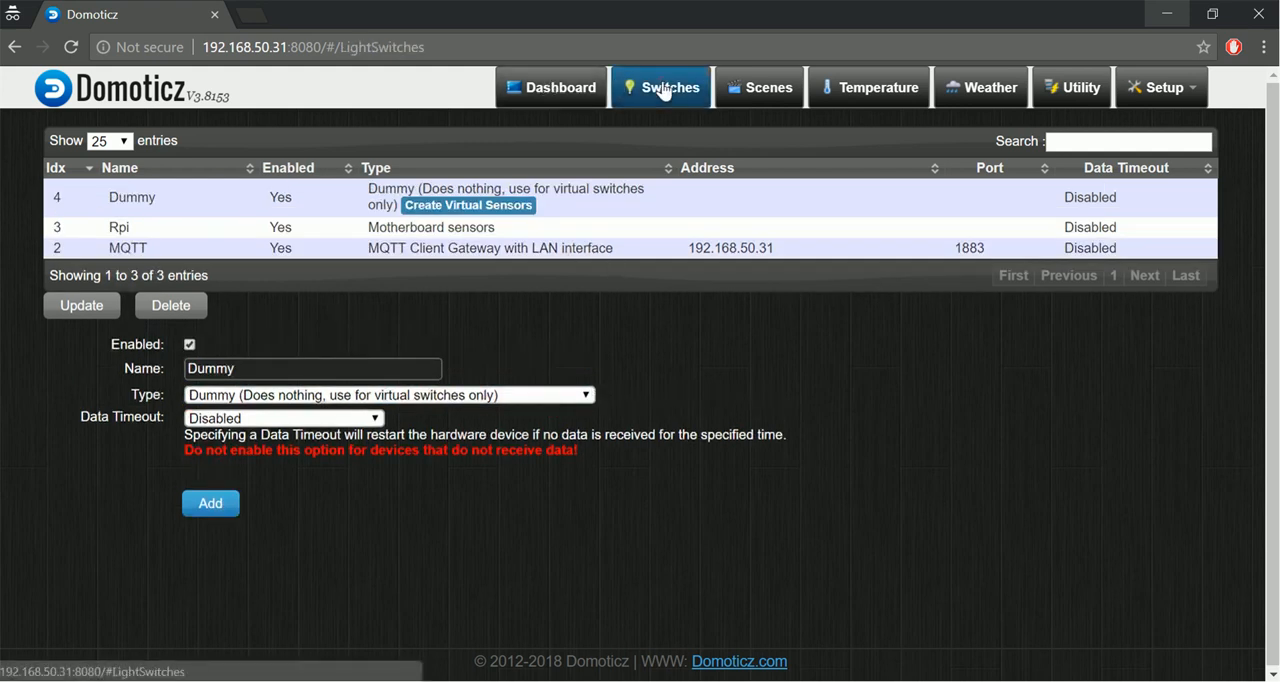
pyautogui.click(1192, 92)
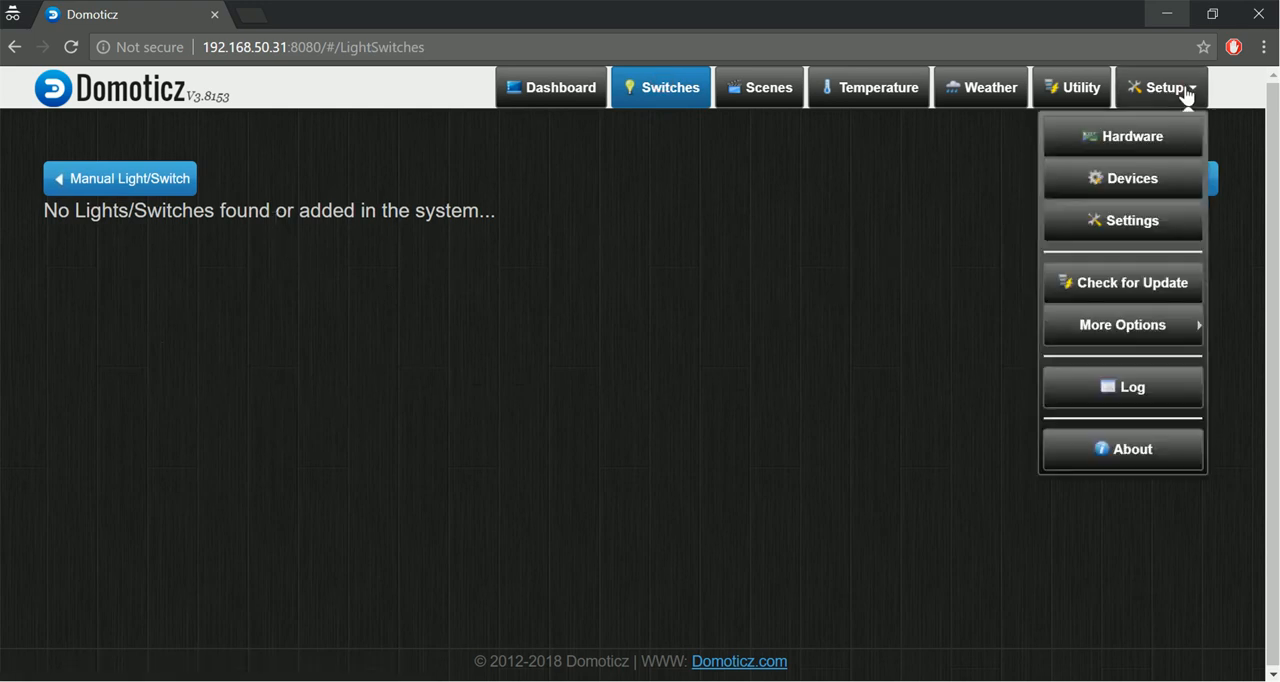
pyautogui.click(1143, 188)
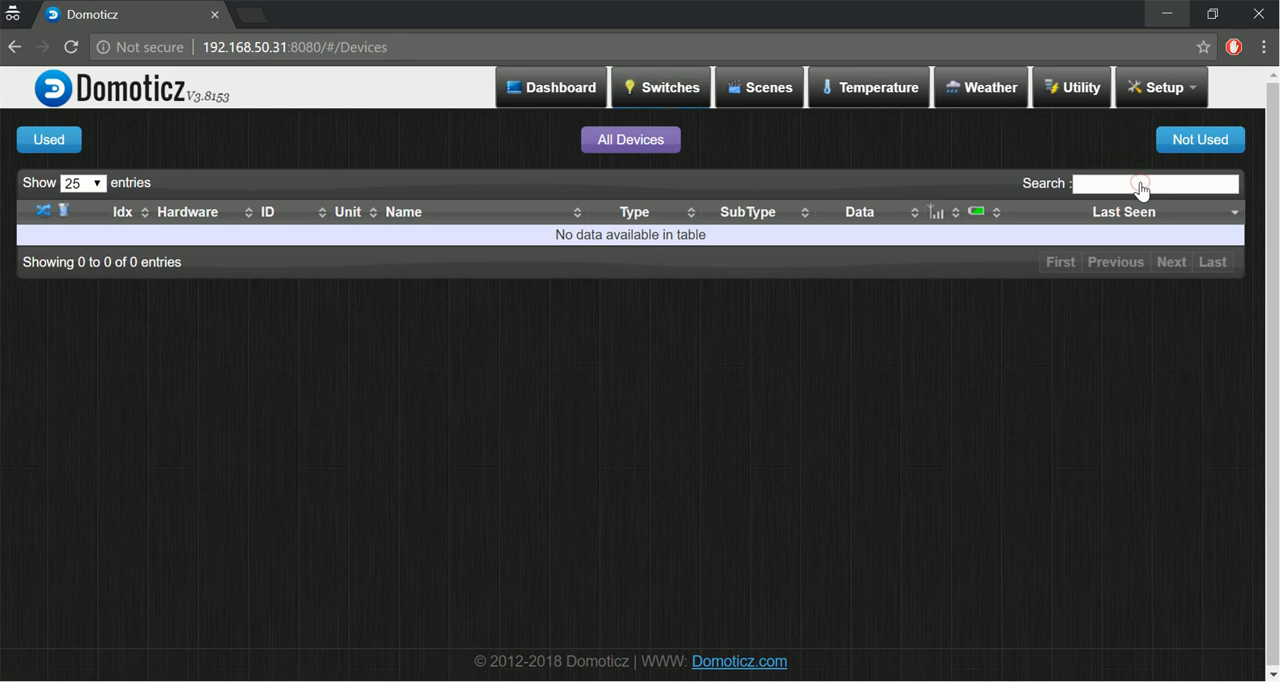
# Return to the hardware setup page and start a virtual sensor for the Dummy hardware, naming it Light.
pyautogui.click(1180, 92)
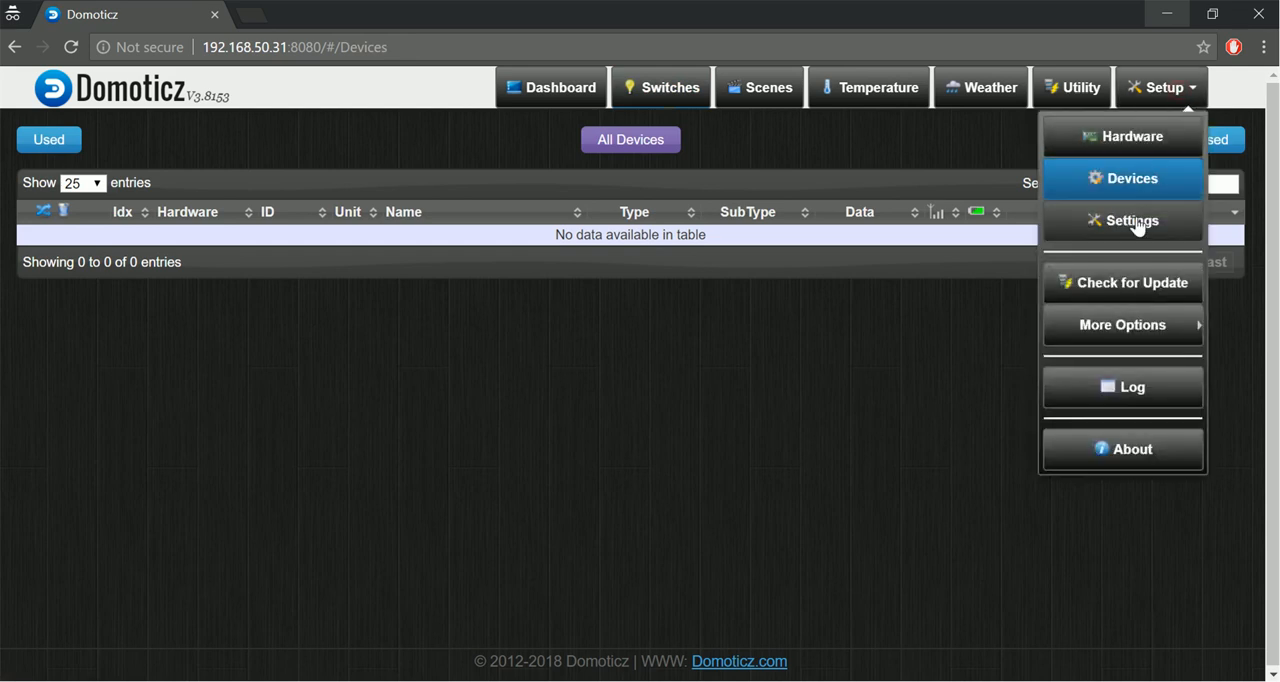
pyautogui.moveTo(1136, 224); pyautogui.dragTo(1130, 180)
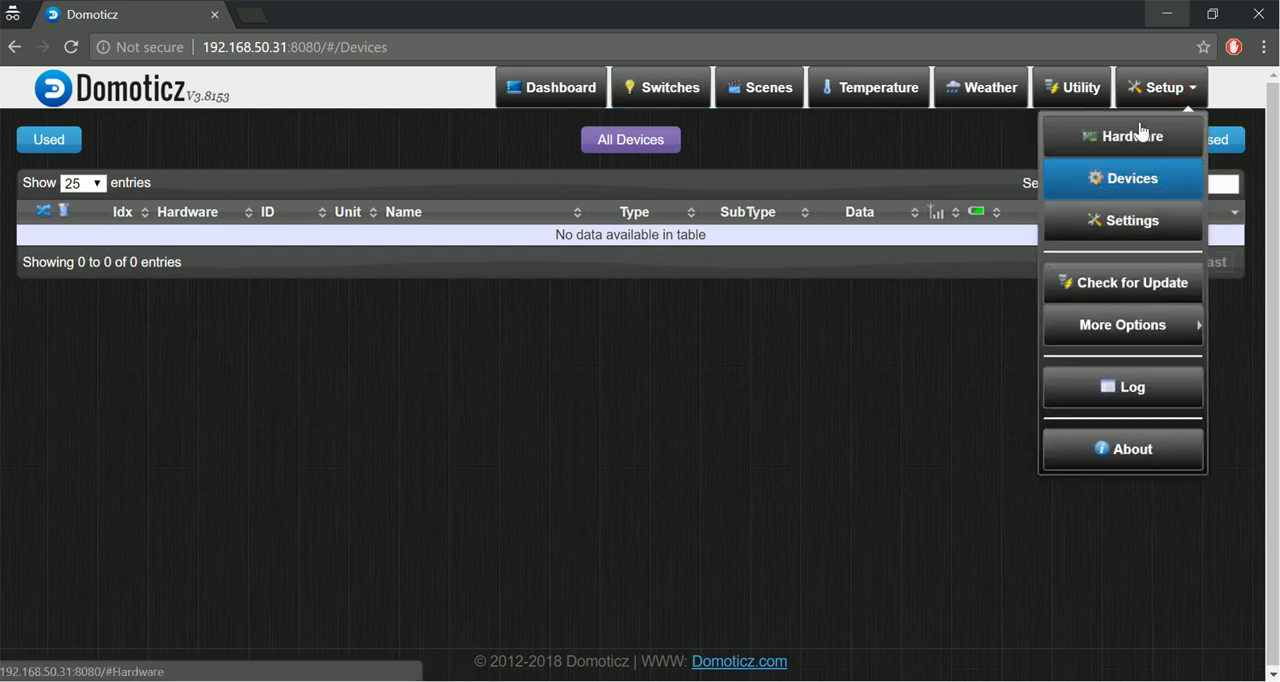
pyautogui.click(1140, 131)
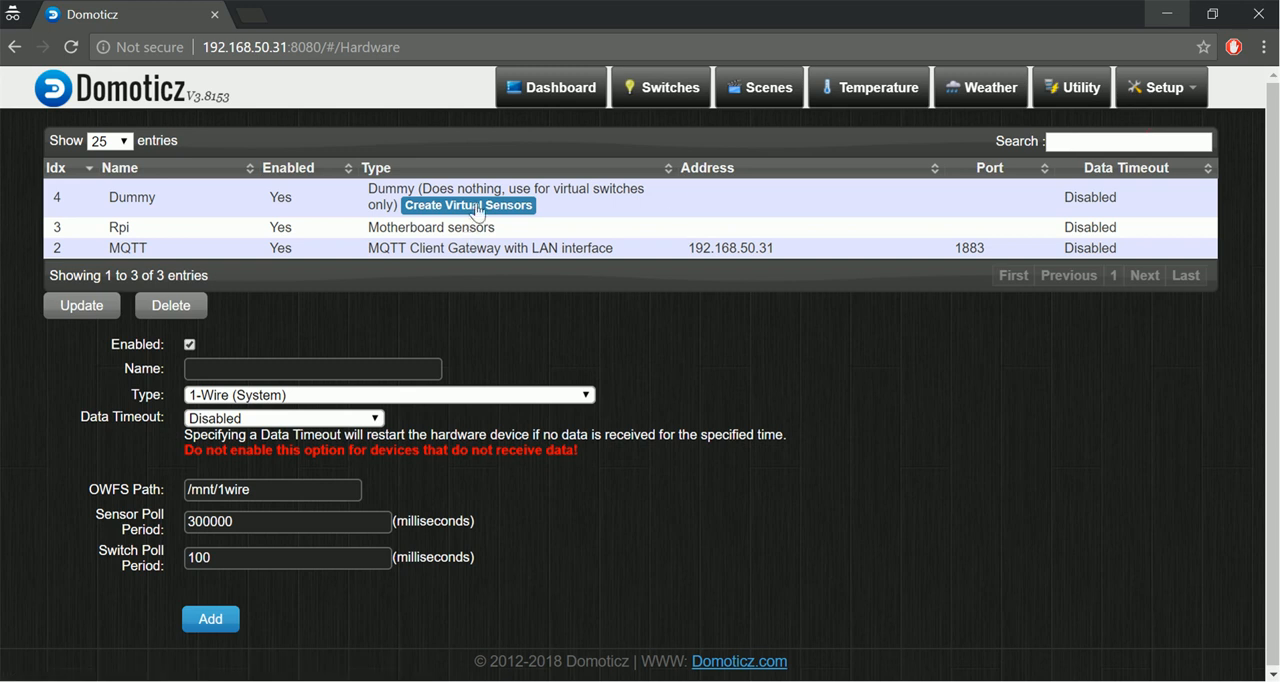
pyautogui.click(477, 208)
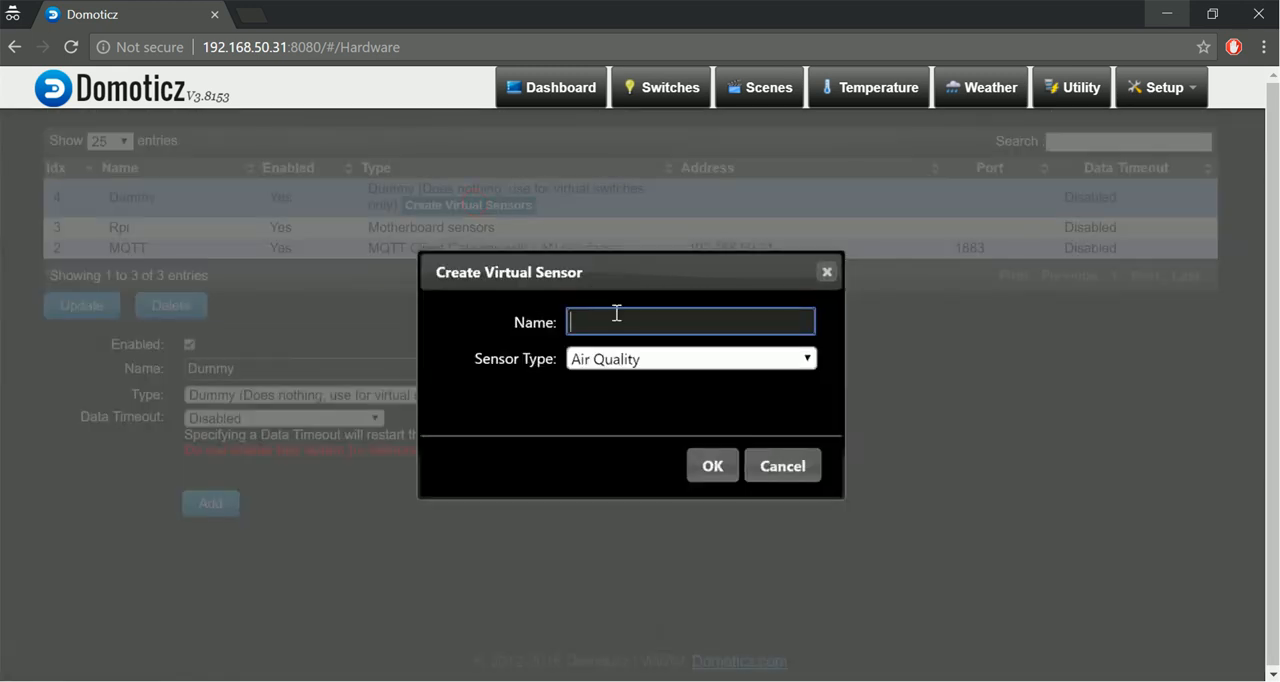
pyautogui.write('Light')
# Set the virtual sensor's type to Switch and create the sensor.
pyautogui.click(648, 373)
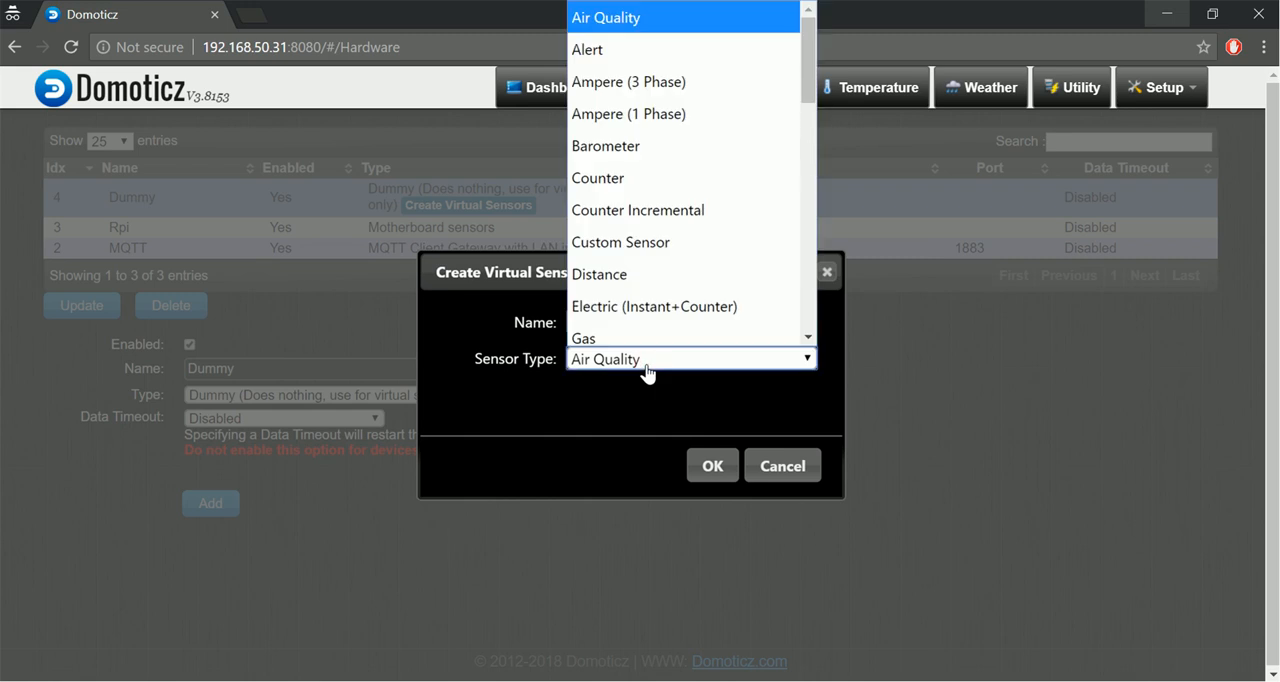
pyautogui.scroll(-4, 687, 242)
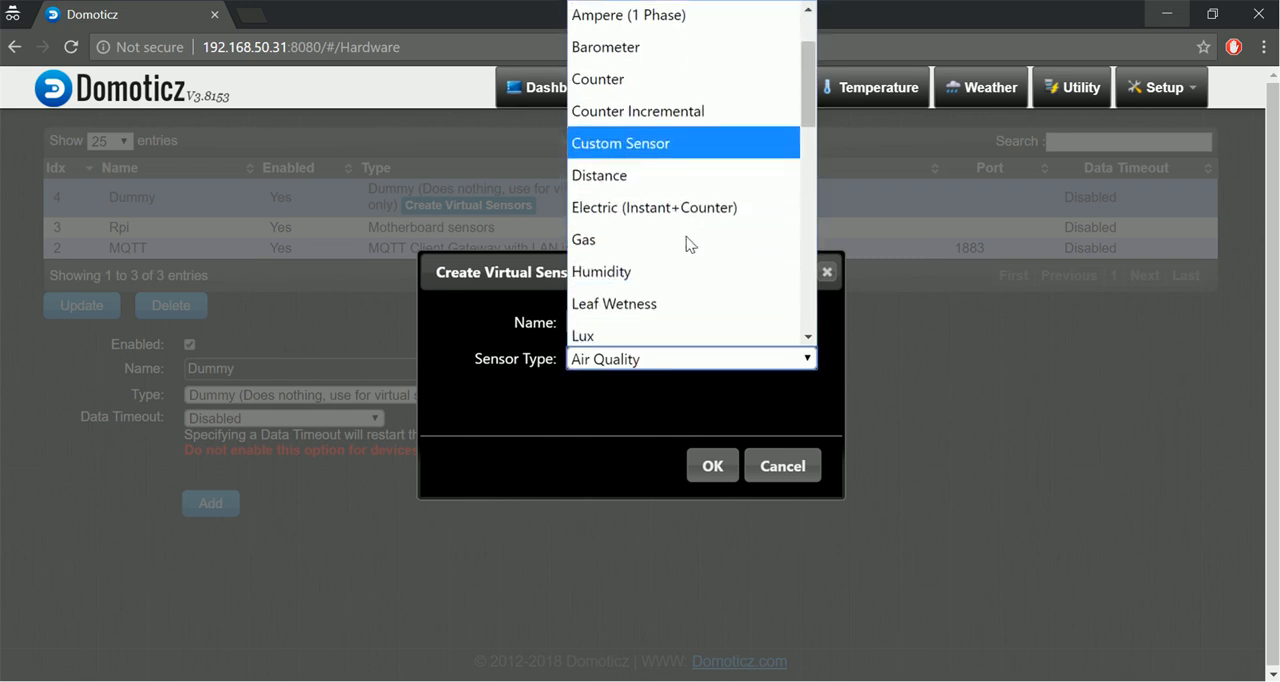
pyautogui.scroll(-3, 686, 243)
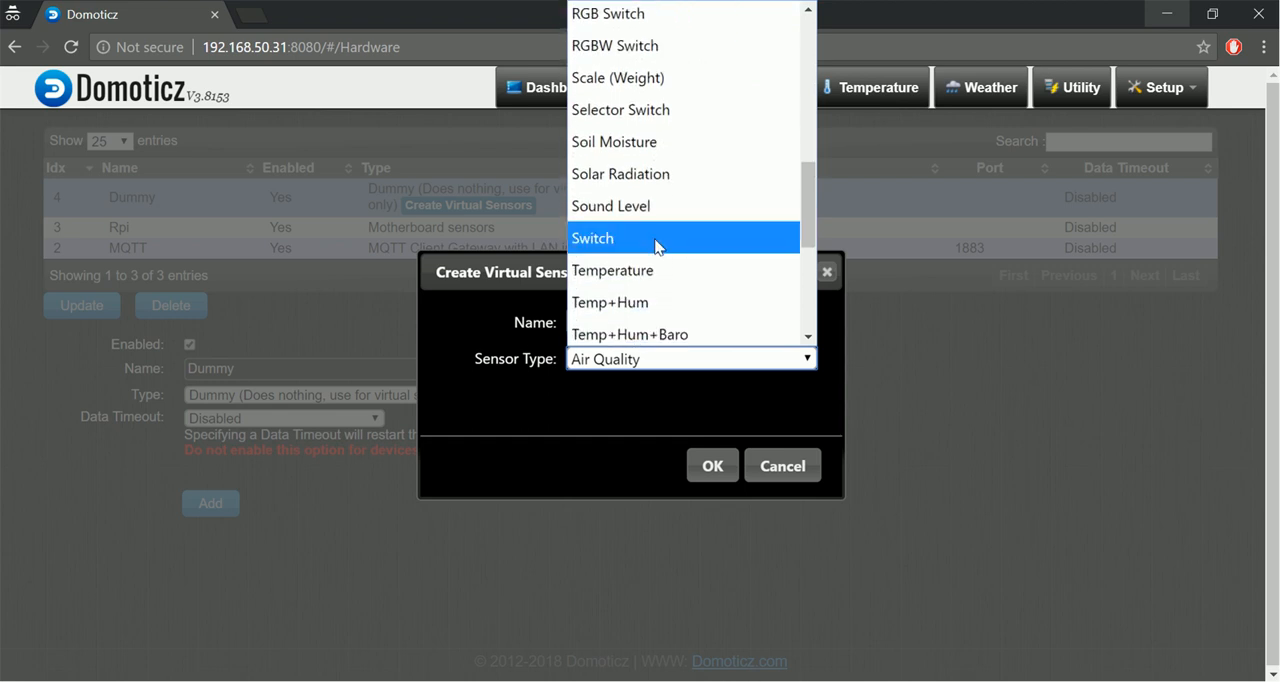
pyautogui.scroll(-3, 657, 247)
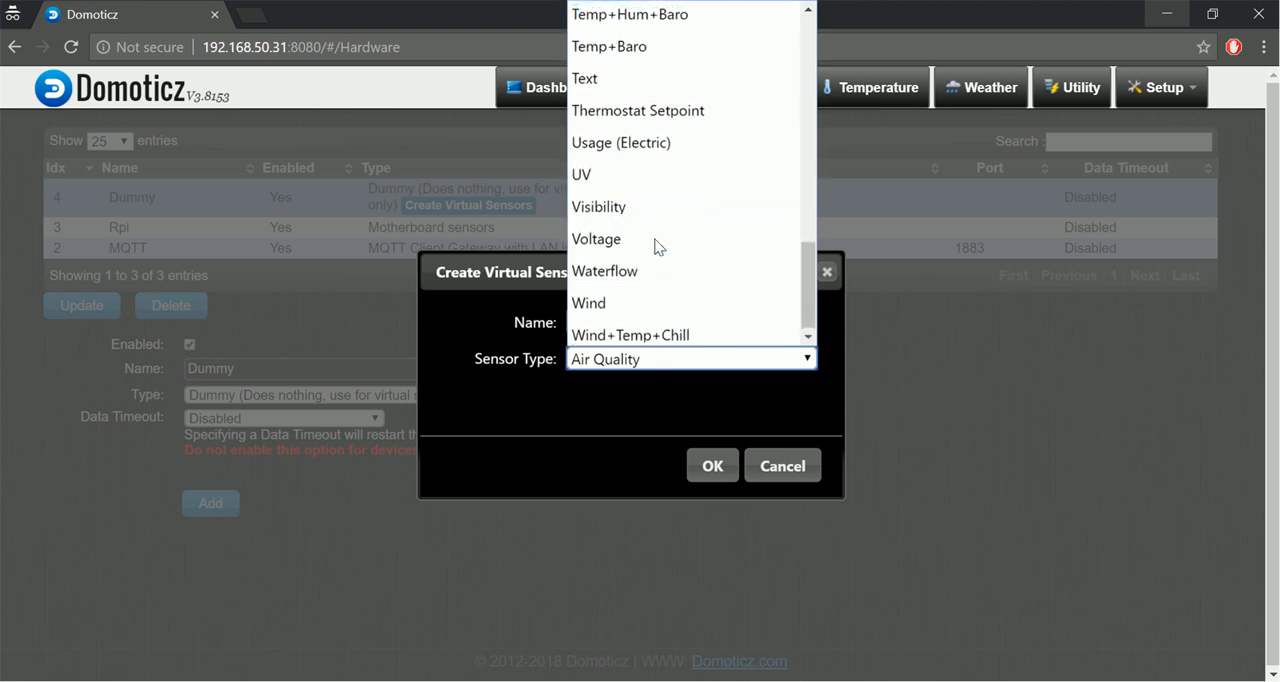
pyautogui.scroll(2, 657, 247)
pyautogui.scroll(2, 655, 248)
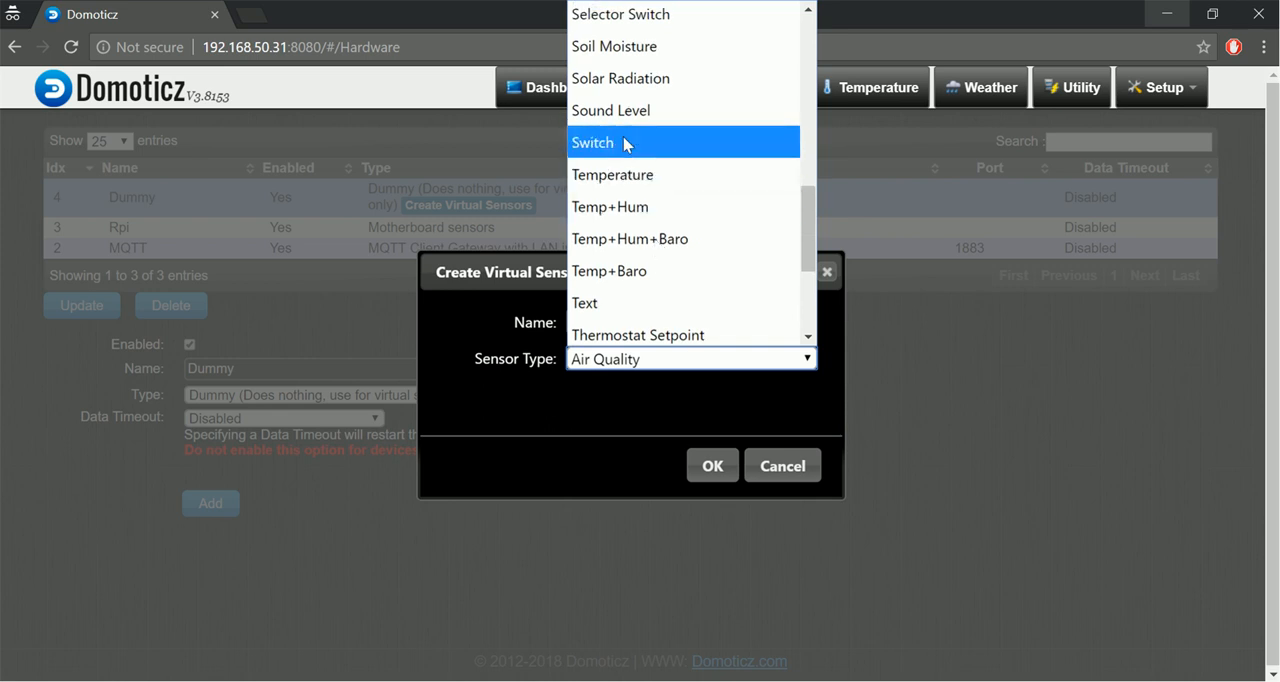
pyautogui.click(626, 140)
pyautogui.click(711, 465)
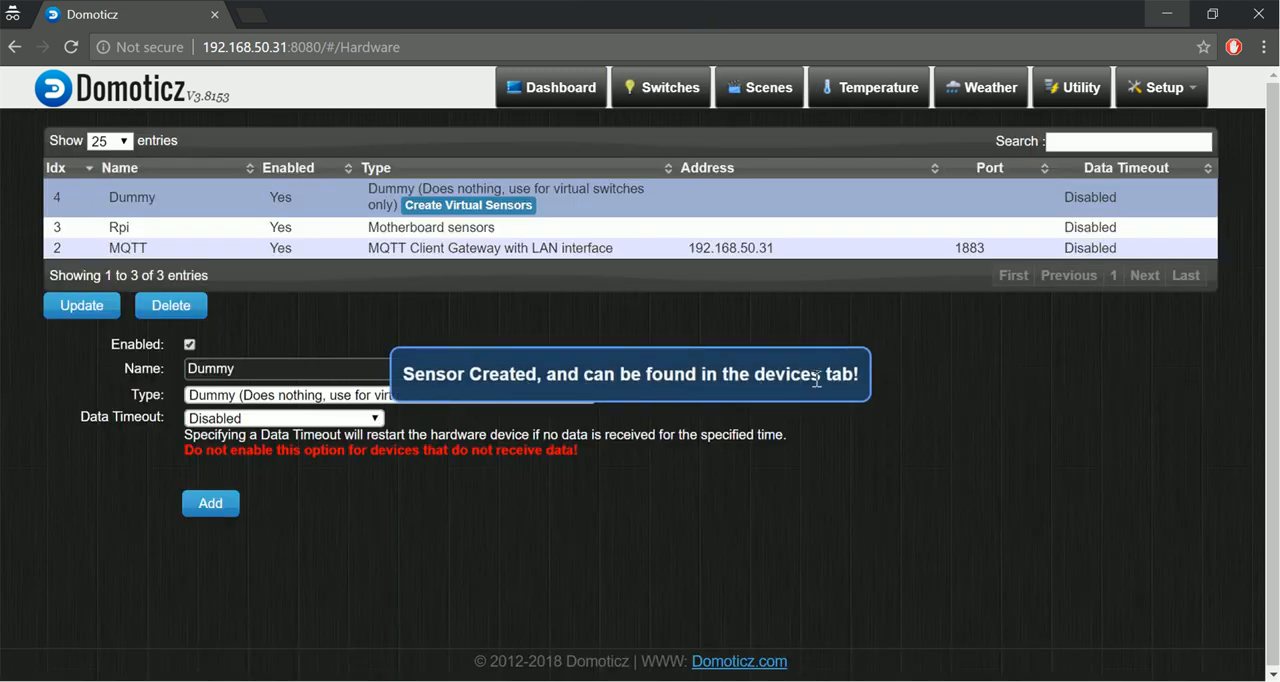
# Check the new switch on the Switches page and examine the Light, Memory Usage, Internal Temperature and CPU_Usage entries in the device list.
pyautogui.click(688, 101)
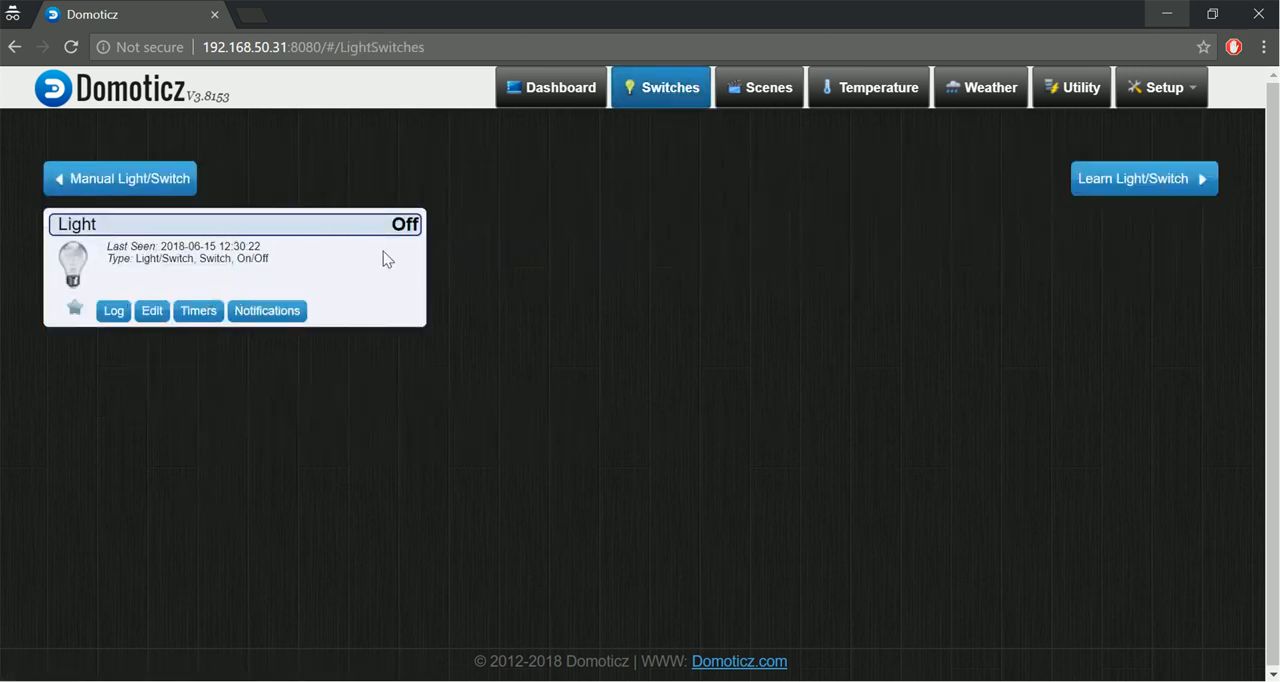
pyautogui.click(1182, 89)
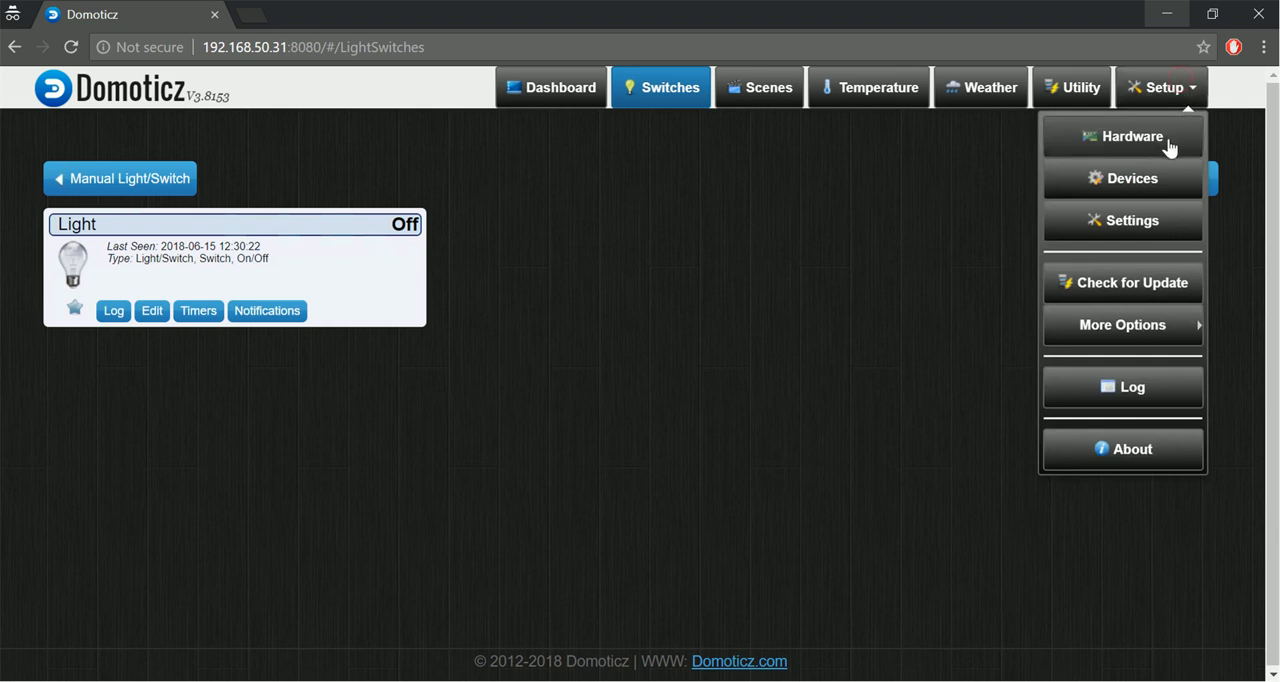
pyautogui.click(1146, 182)
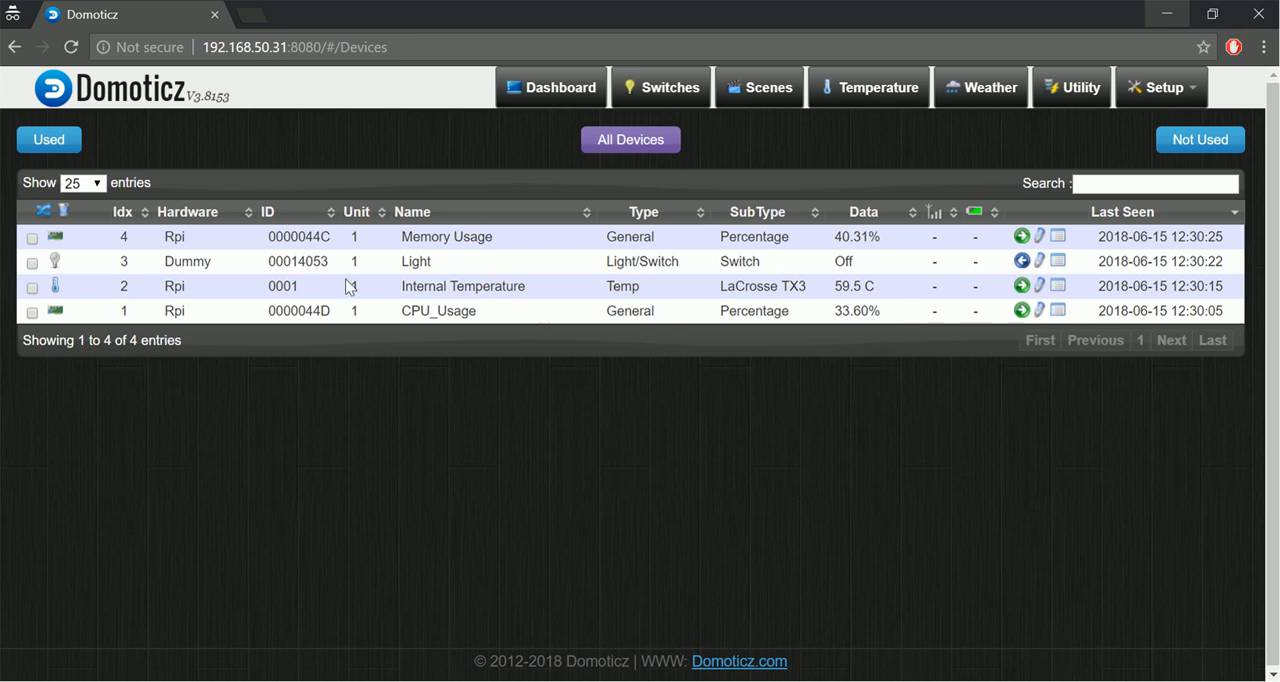
pyautogui.click(431, 262)
pyautogui.moveTo(128, 262); pyautogui.dragTo(892, 270)
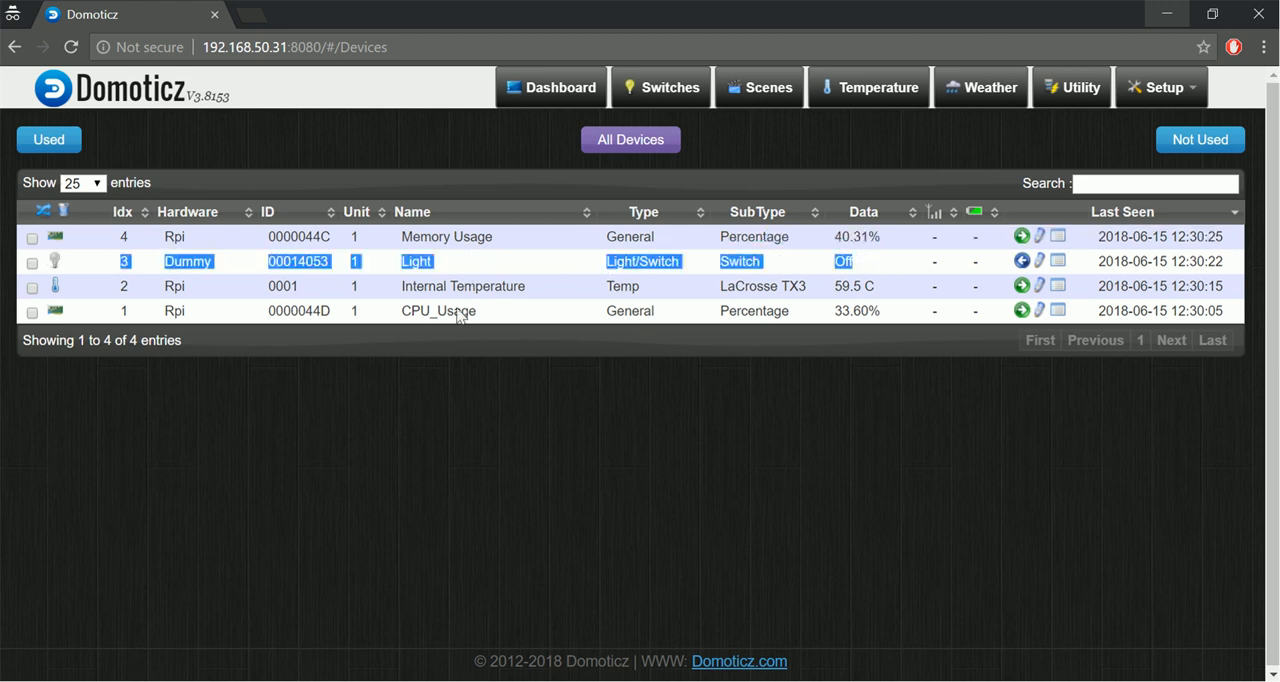
pyautogui.doubleClick(478, 236)
pyautogui.doubleClick(458, 286)
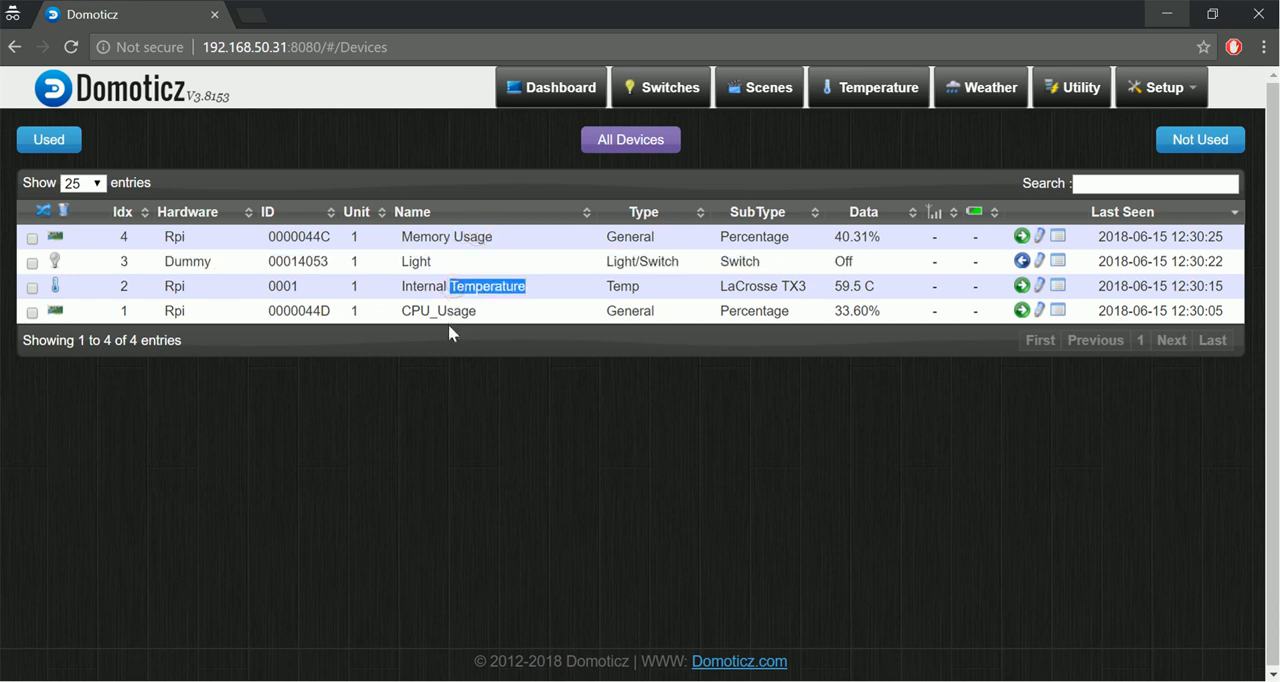
pyautogui.doubleClick(449, 311)
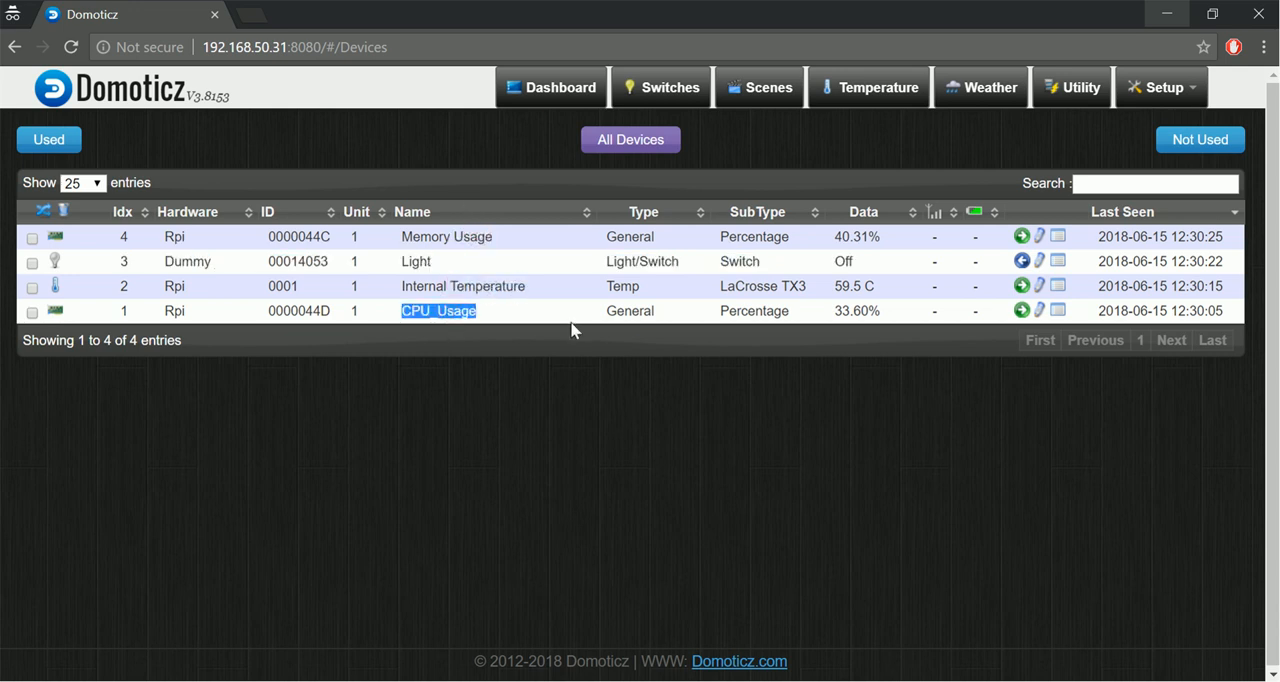
# Add the Internal Temperature device under the name CPU Temperature and view it on the Temperature page.
pyautogui.click(1020, 311)
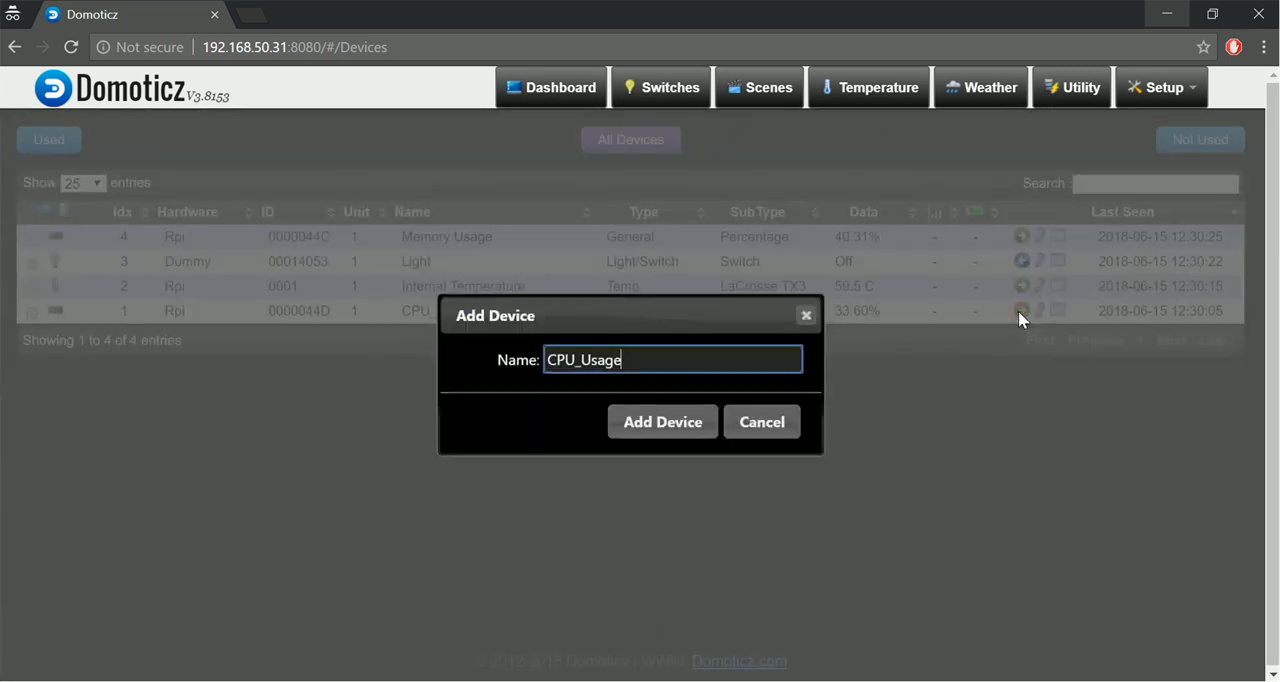
pyautogui.click(758, 433)
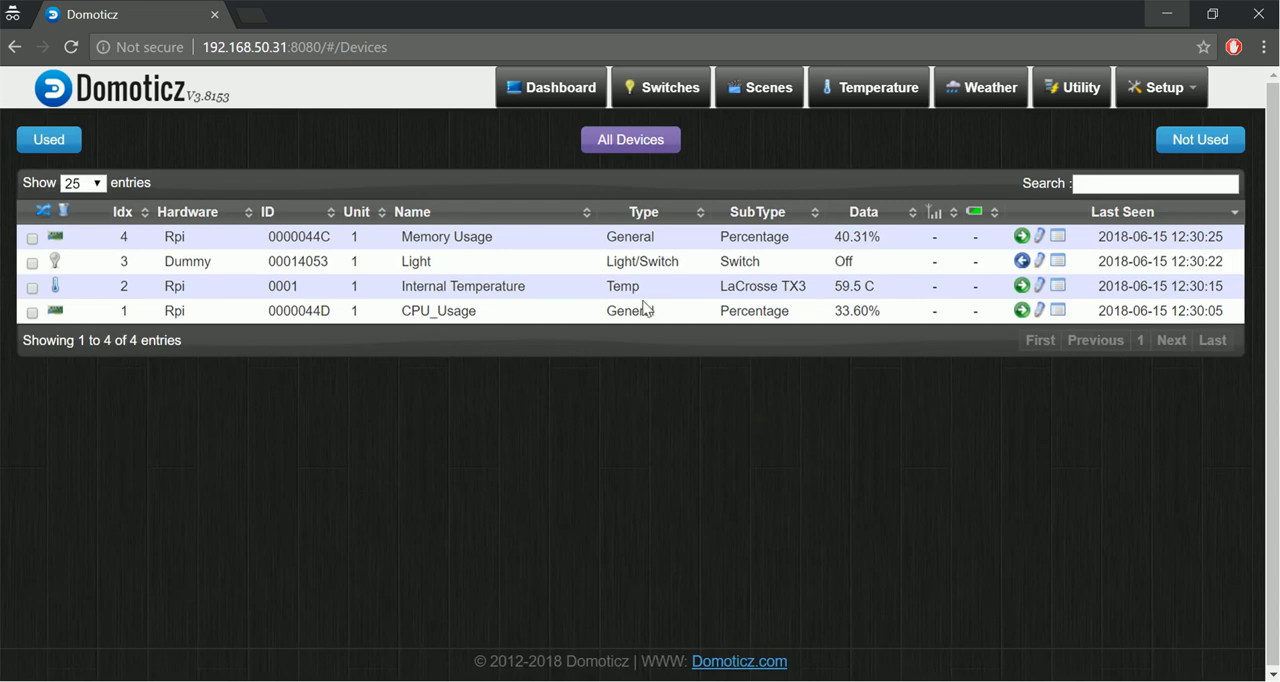
pyautogui.click(1021, 285)
pyautogui.moveTo(605, 359); pyautogui.dragTo(541, 360)
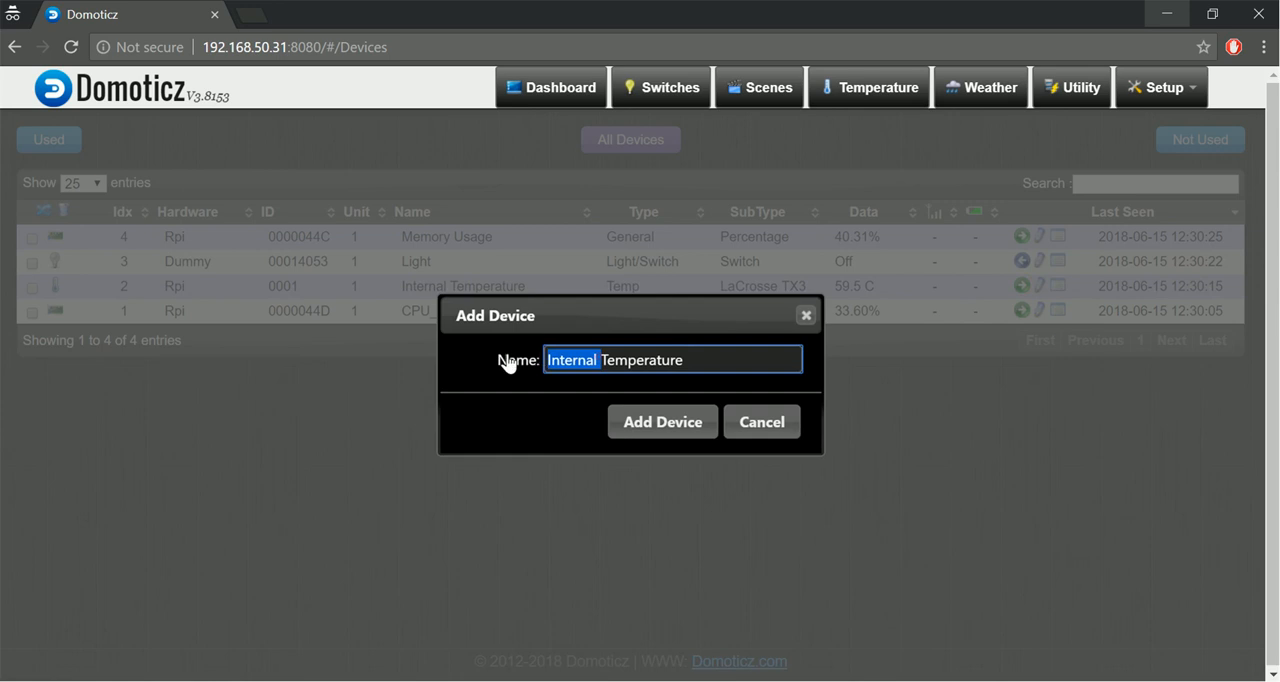
pyautogui.write('CPU')
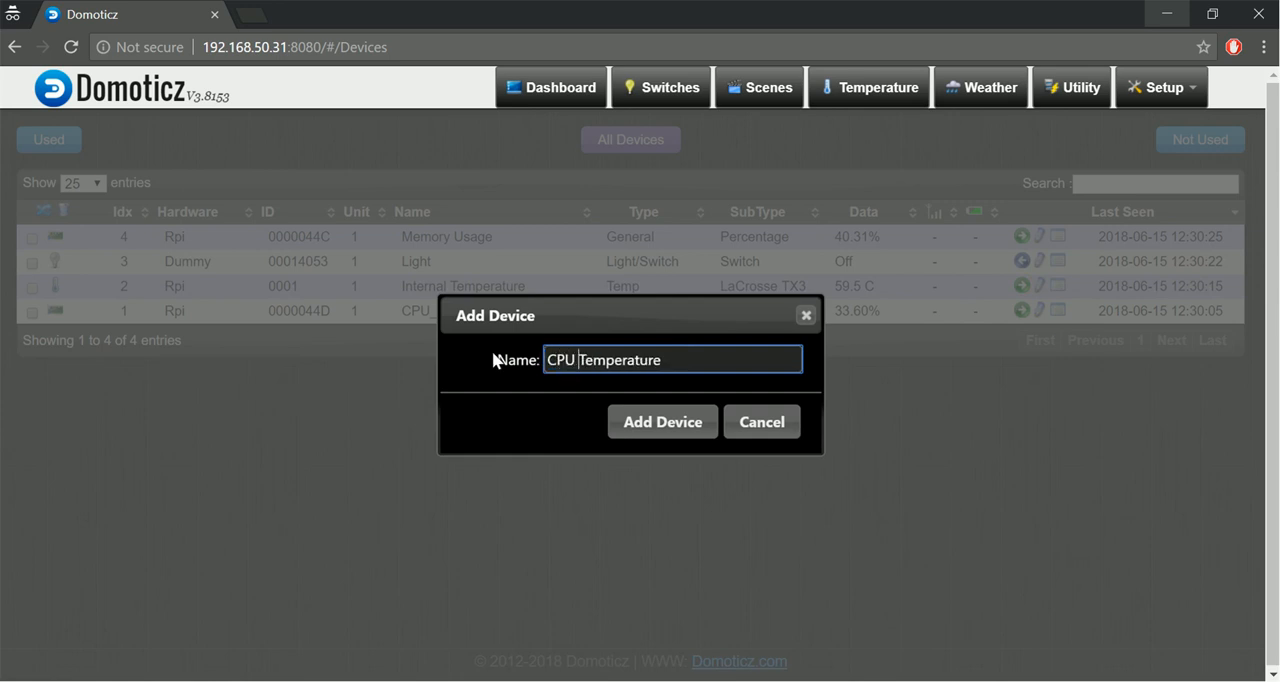
pyautogui.click(644, 432)
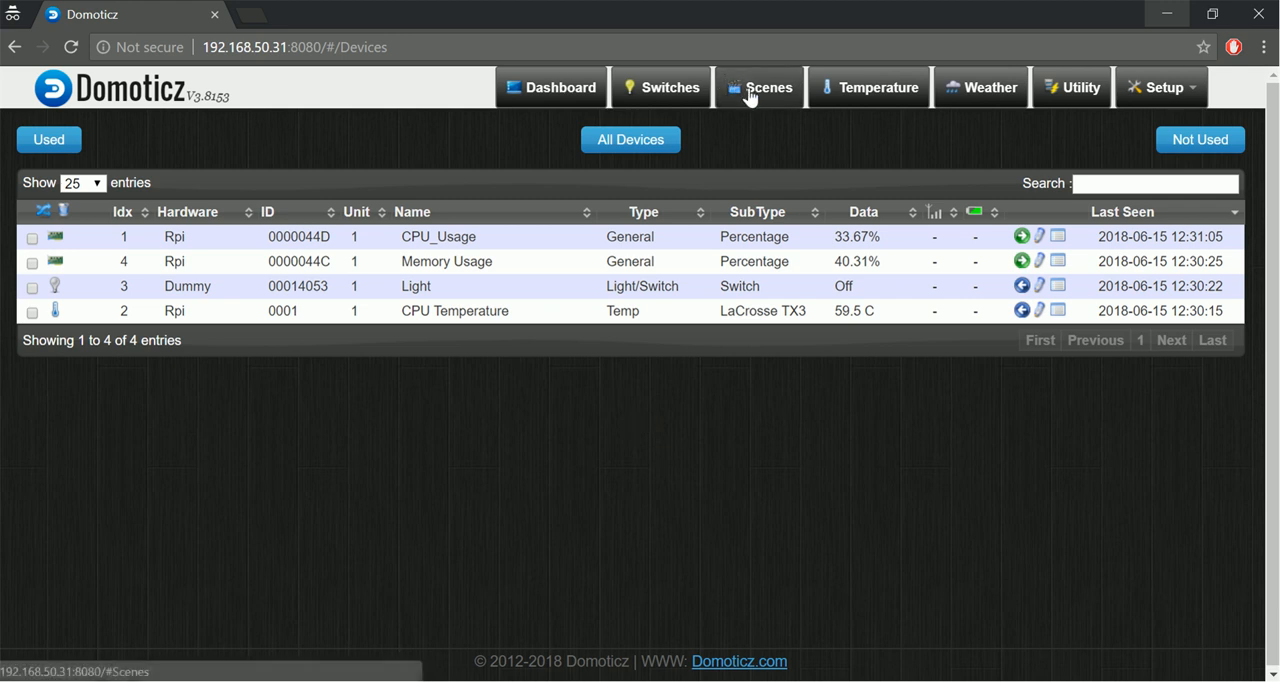
pyautogui.click(840, 94)
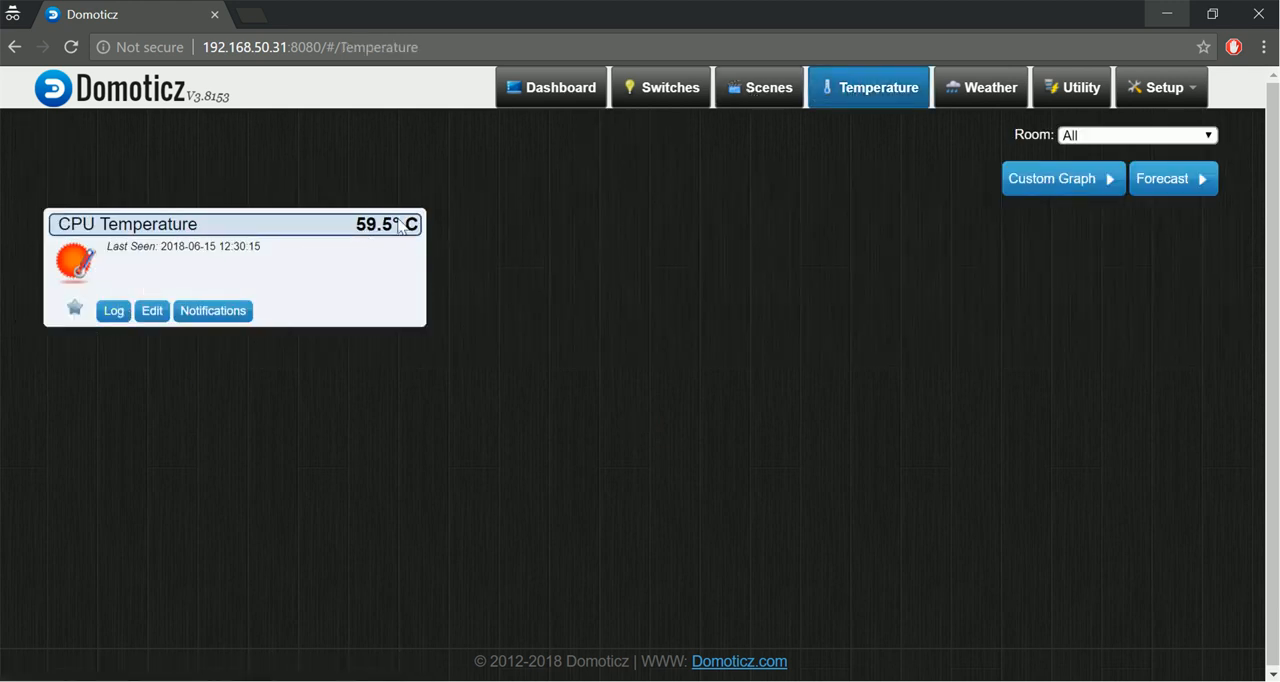
# Mark the Light switch and the CPU Temperature sensor as favourites and view them on the dashboard.
pyautogui.click(677, 104)
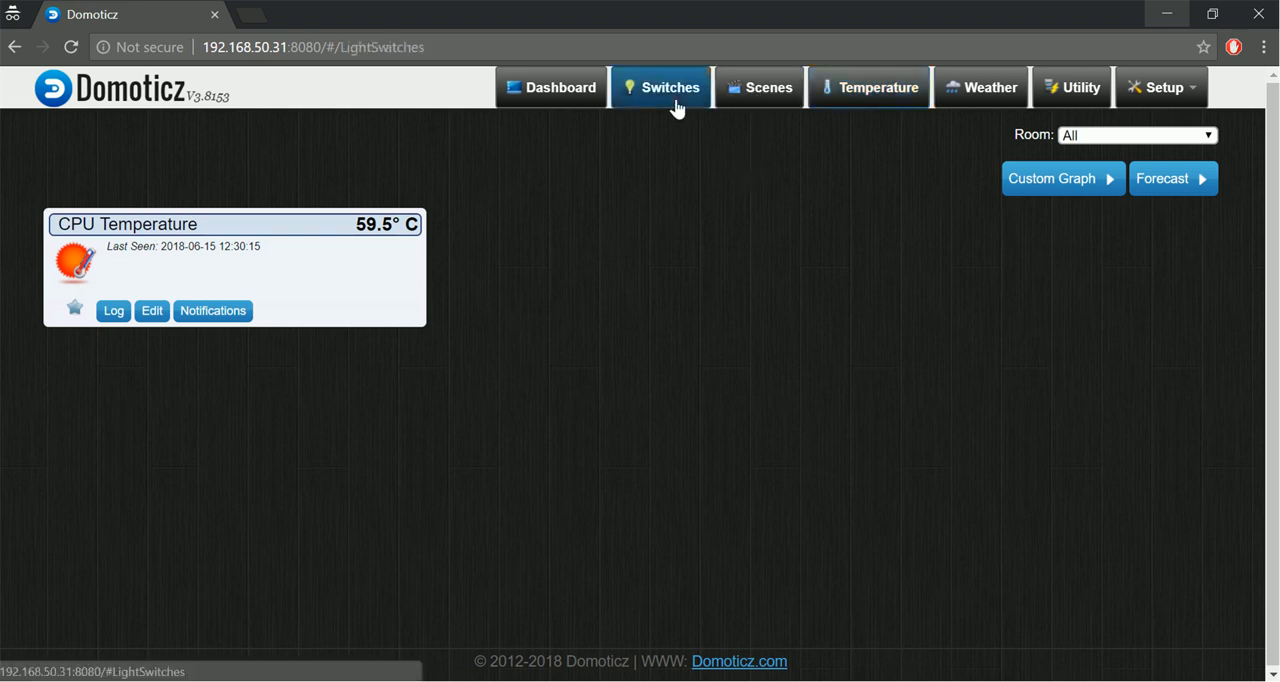
pyautogui.click(563, 97)
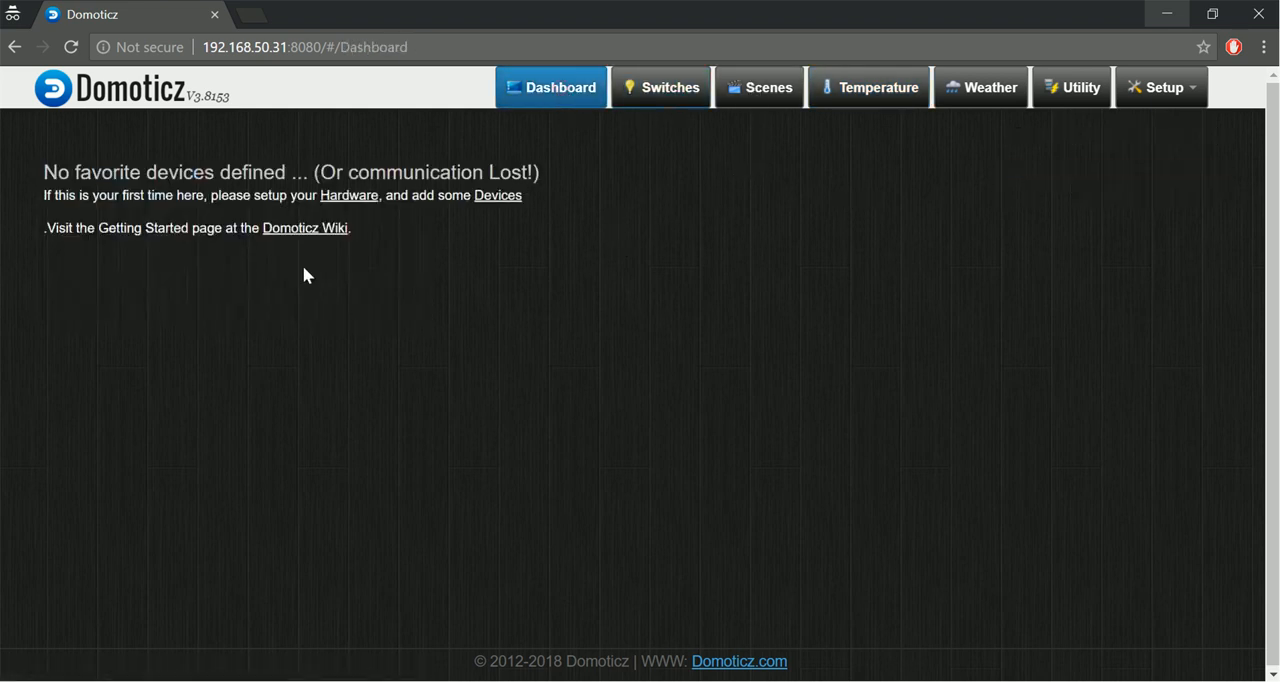
pyautogui.click(652, 97)
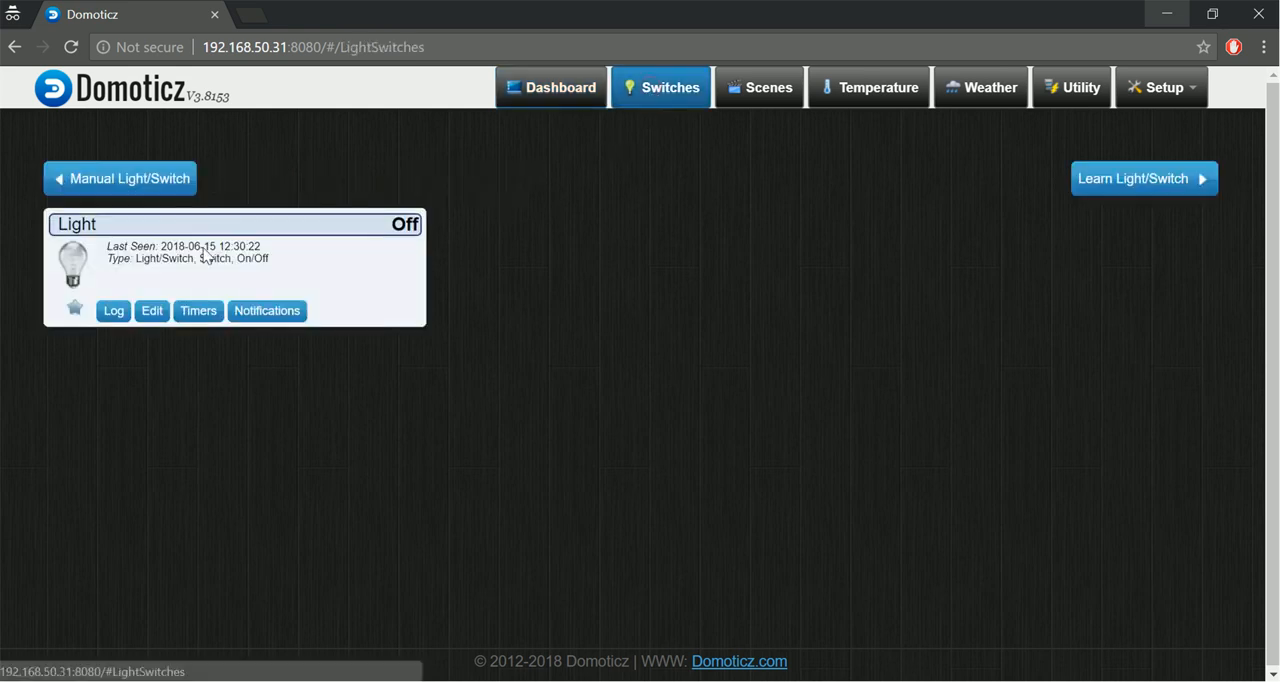
pyautogui.click(75, 309)
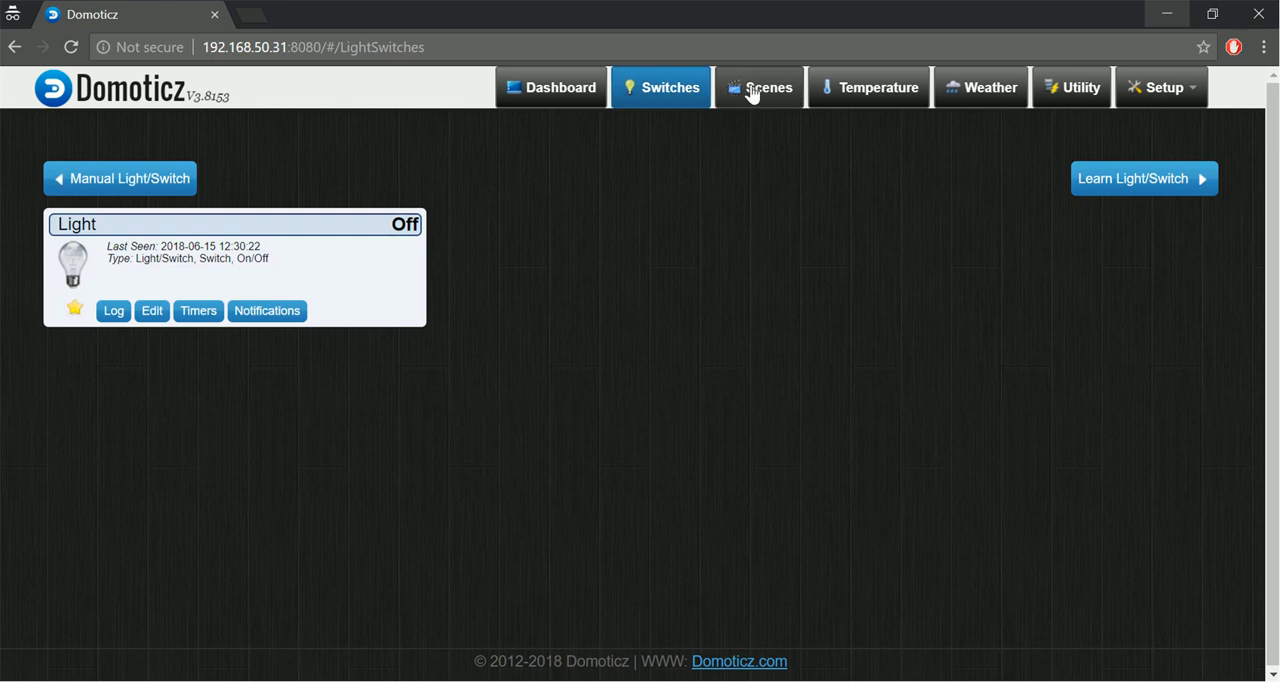
pyautogui.click(823, 87)
pyautogui.click(75, 308)
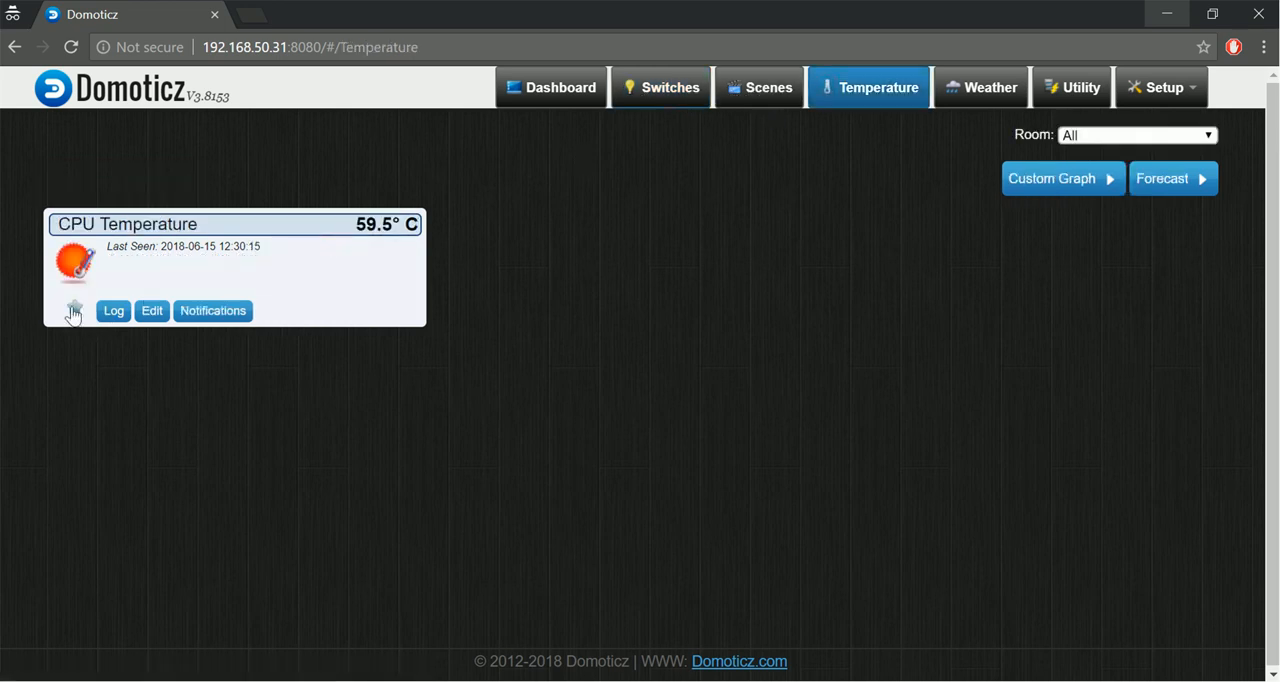
pyautogui.click(558, 96)
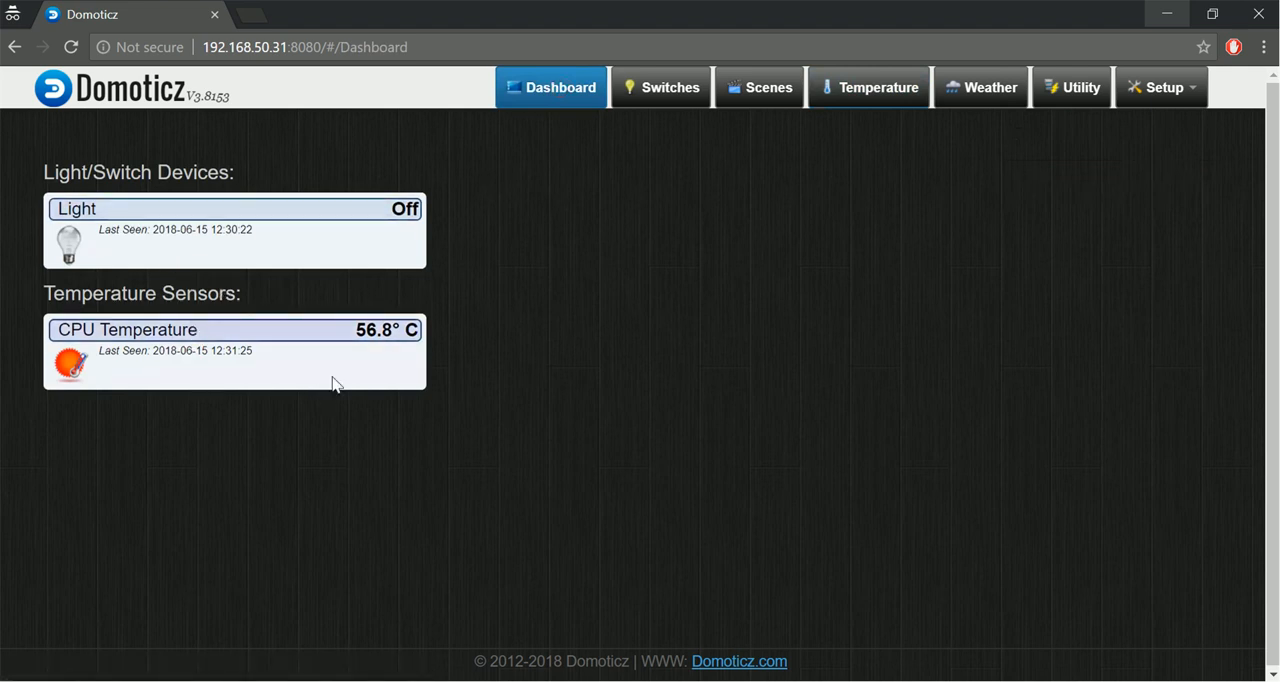
# Look up the Idx of the Dummy hardware's Light switch in the device list.
pyautogui.click(1178, 100)
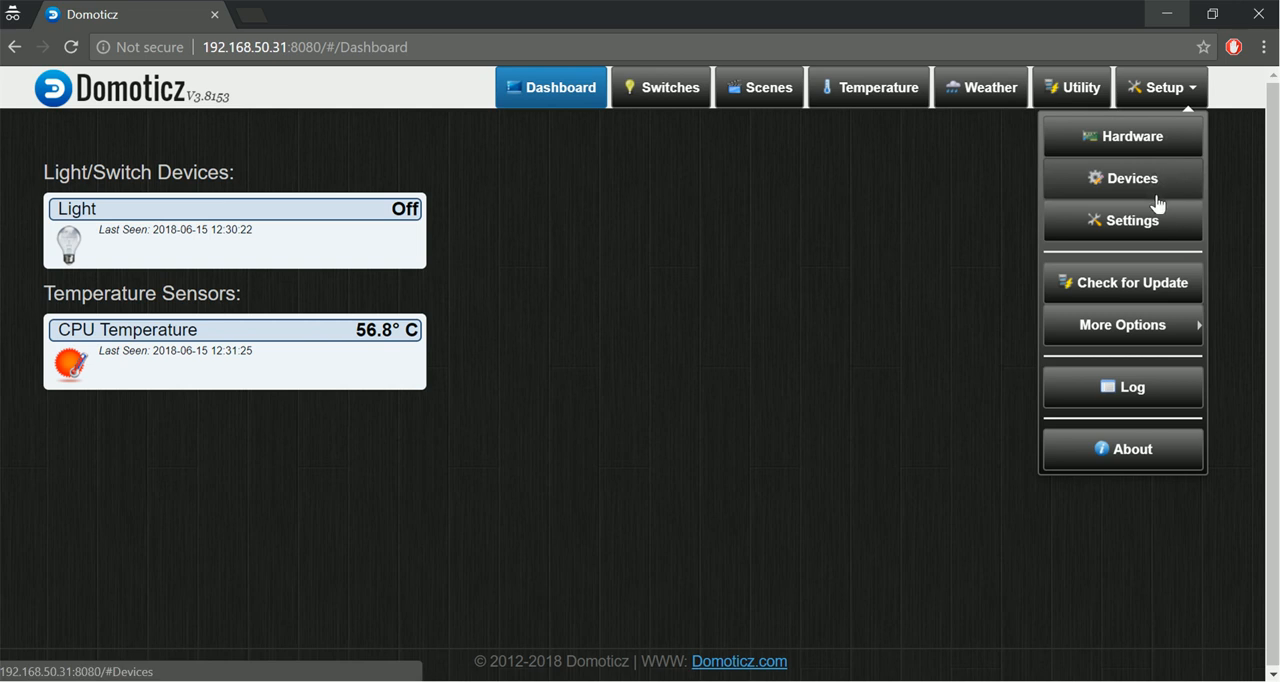
pyautogui.click(1120, 188)
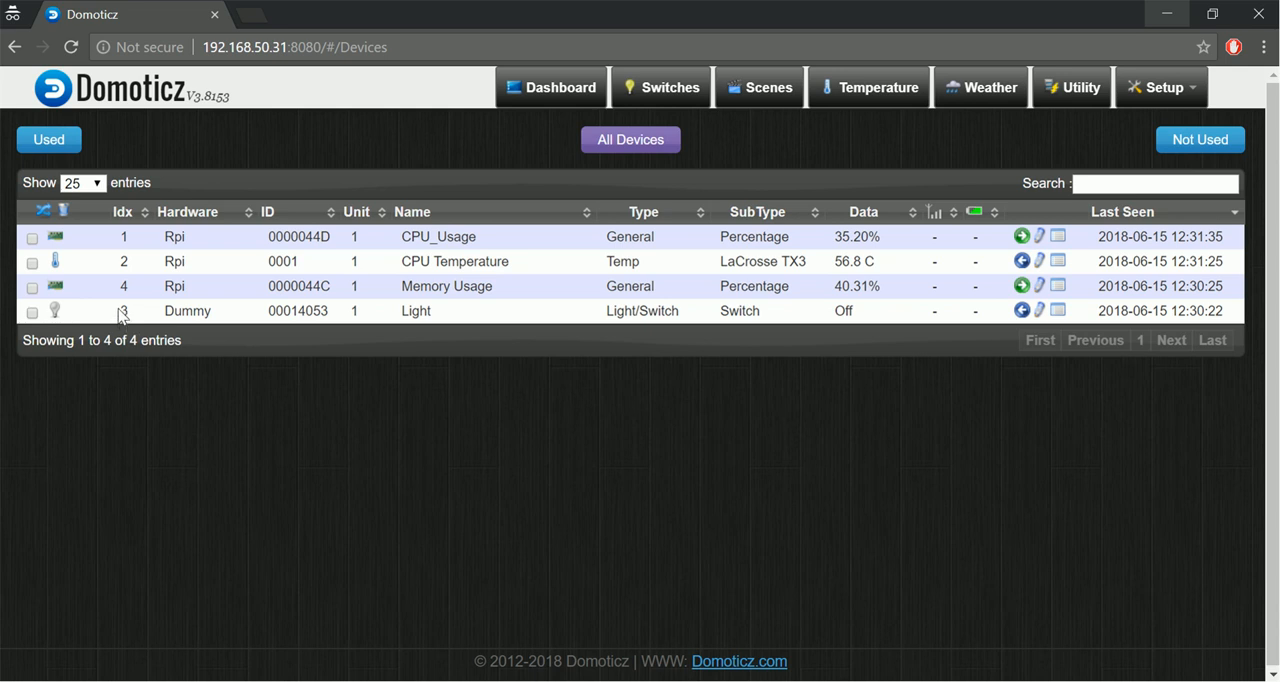
pyautogui.moveTo(120, 315); pyautogui.dragTo(403, 317)
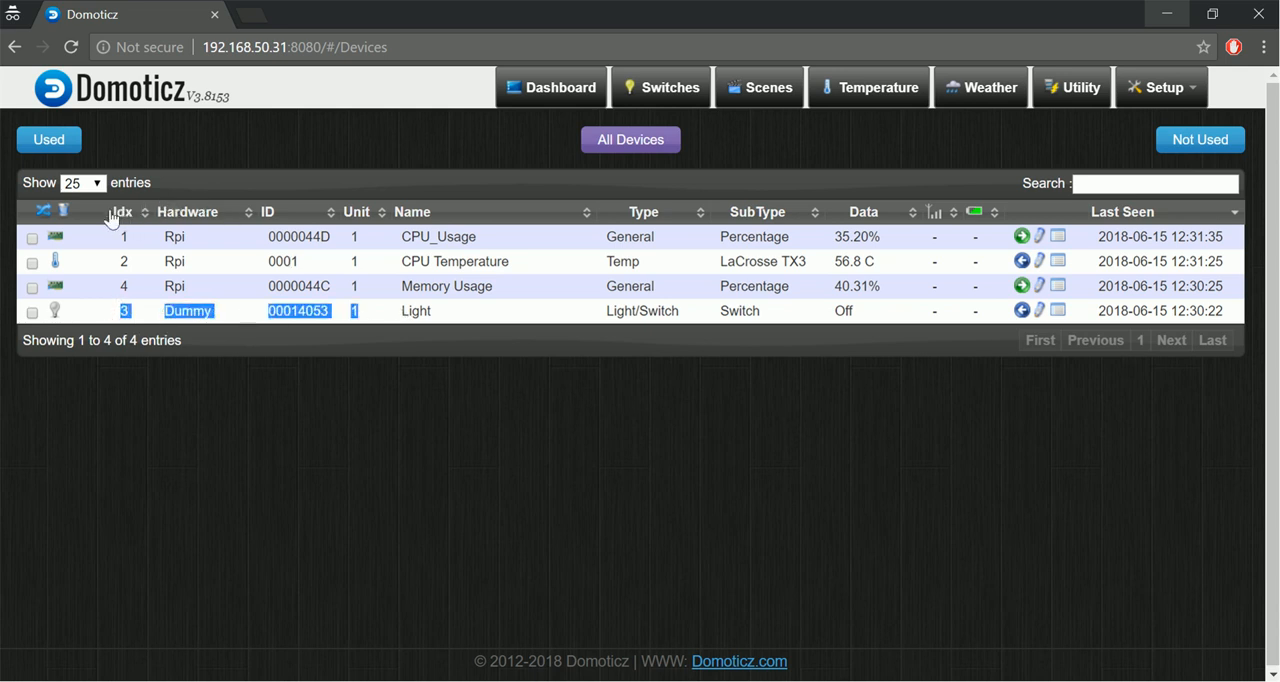
pyautogui.doubleClick(125, 310)
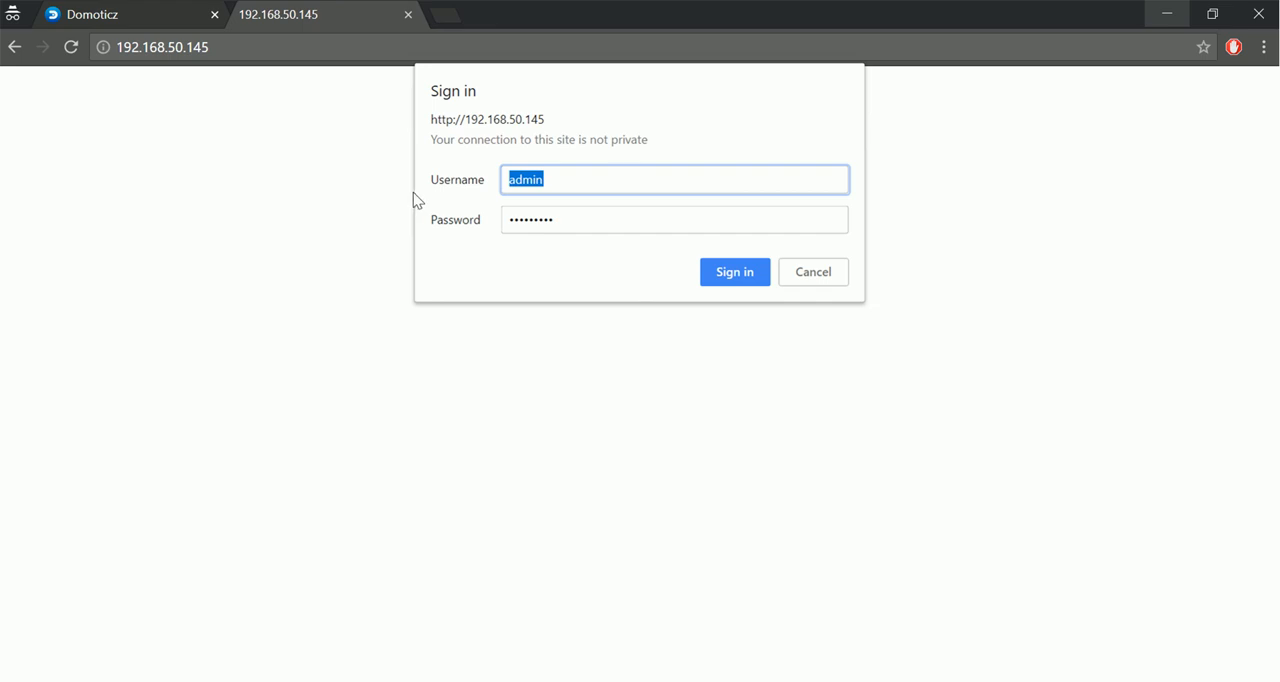
# Sign in to the Sonoff Slampher module at 192.168.50.145 with the prefilled credentials and open its MQTT configuration.
pyautogui.click(734, 282)
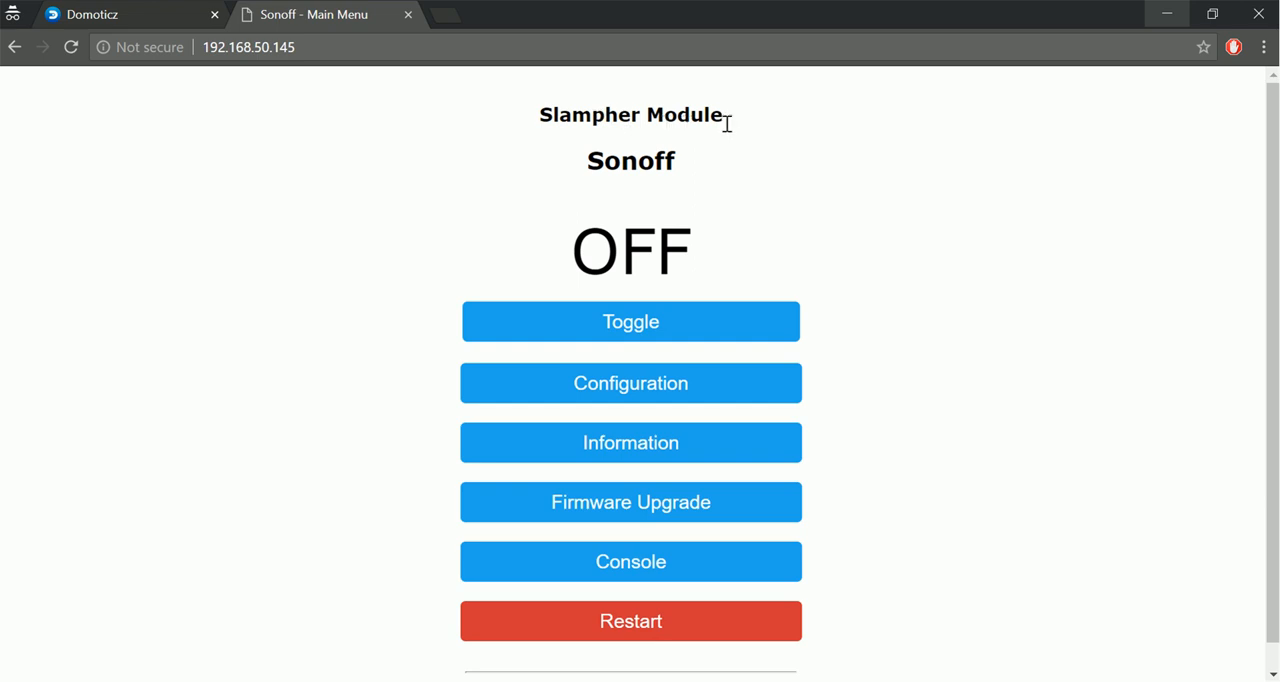
pyautogui.moveTo(729, 119); pyautogui.dragTo(529, 123)
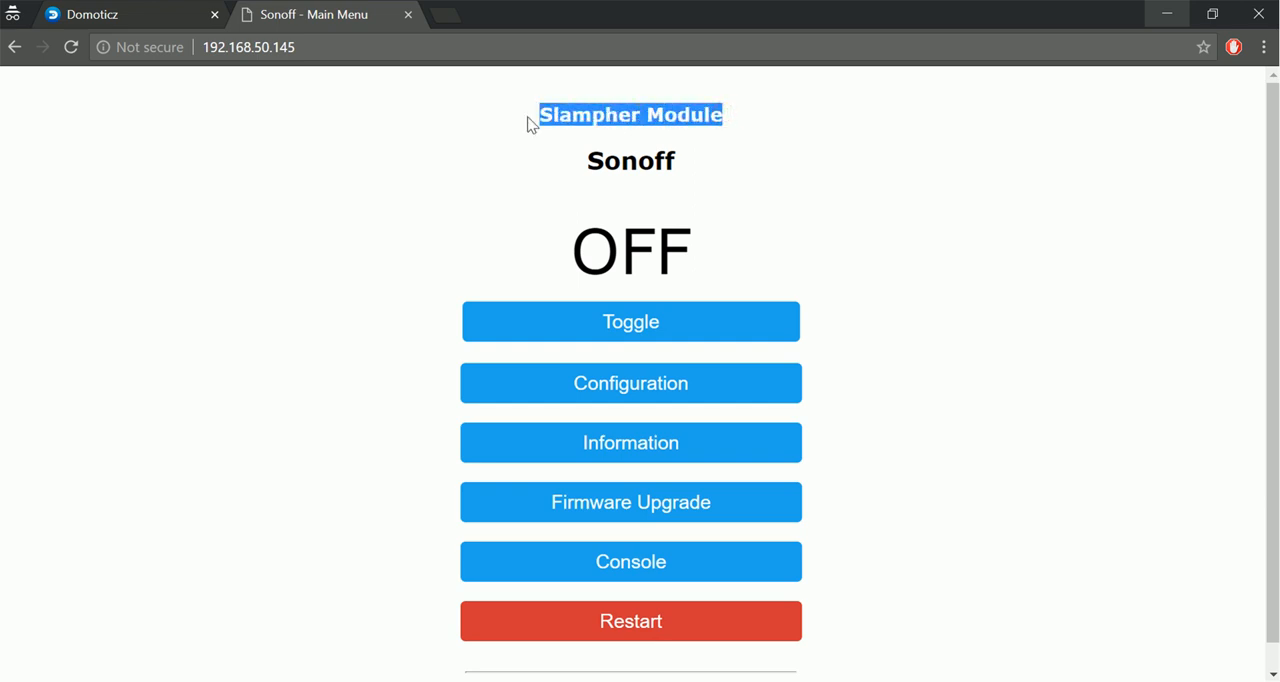
pyautogui.click(864, 217)
pyautogui.click(630, 385)
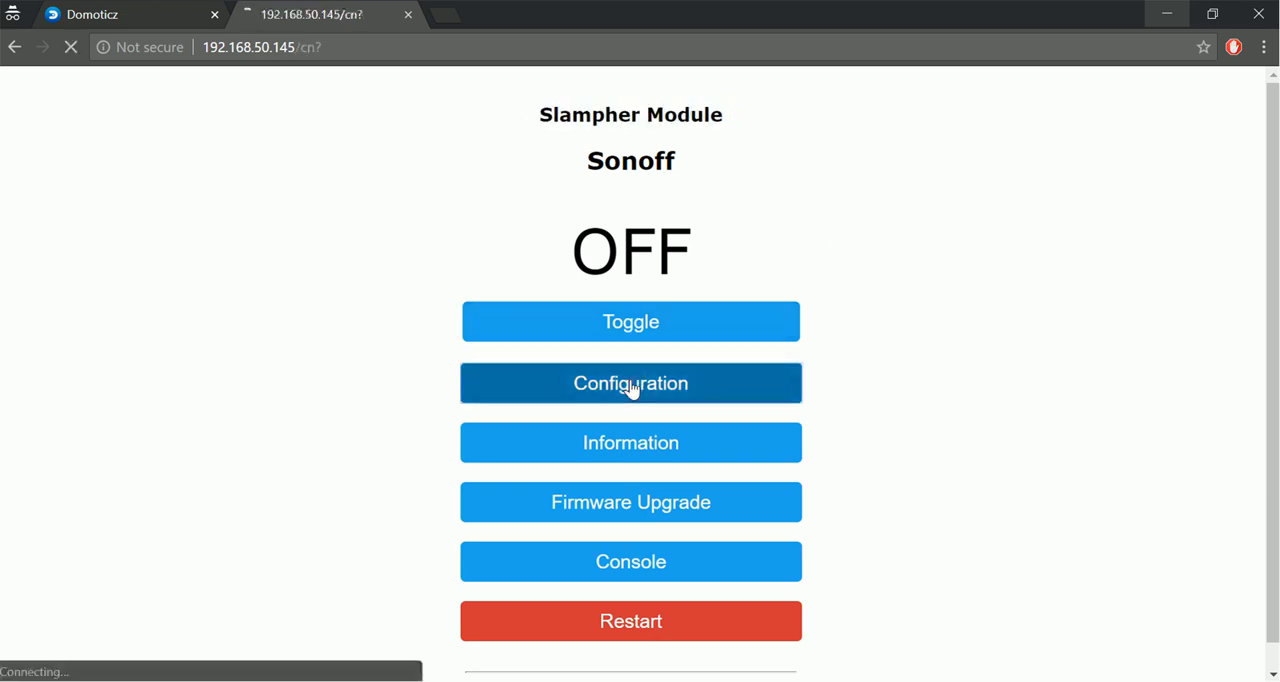
pyautogui.click(668, 425)
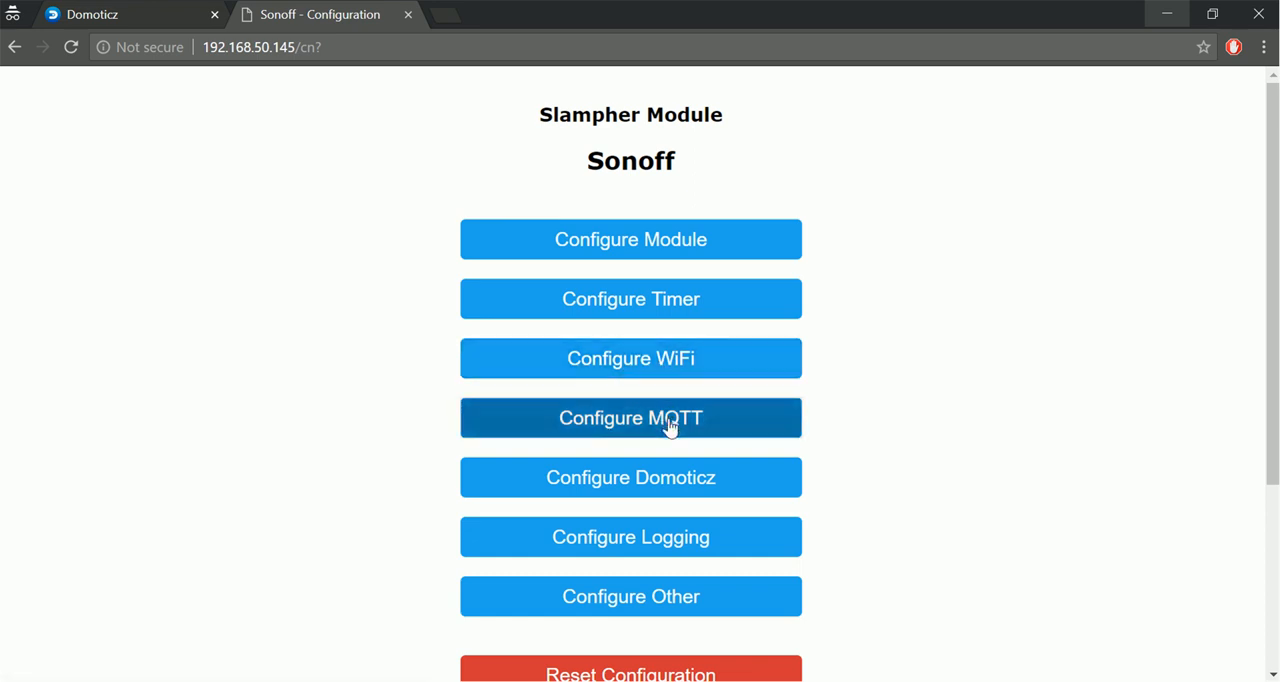
# Set the module's MQTT host to 192.168.50.31, save the configuration and return to the main menu.
pyautogui.click(585, 277)
pyautogui.moveTo(585, 277); pyautogui.dragTo(572, 277)
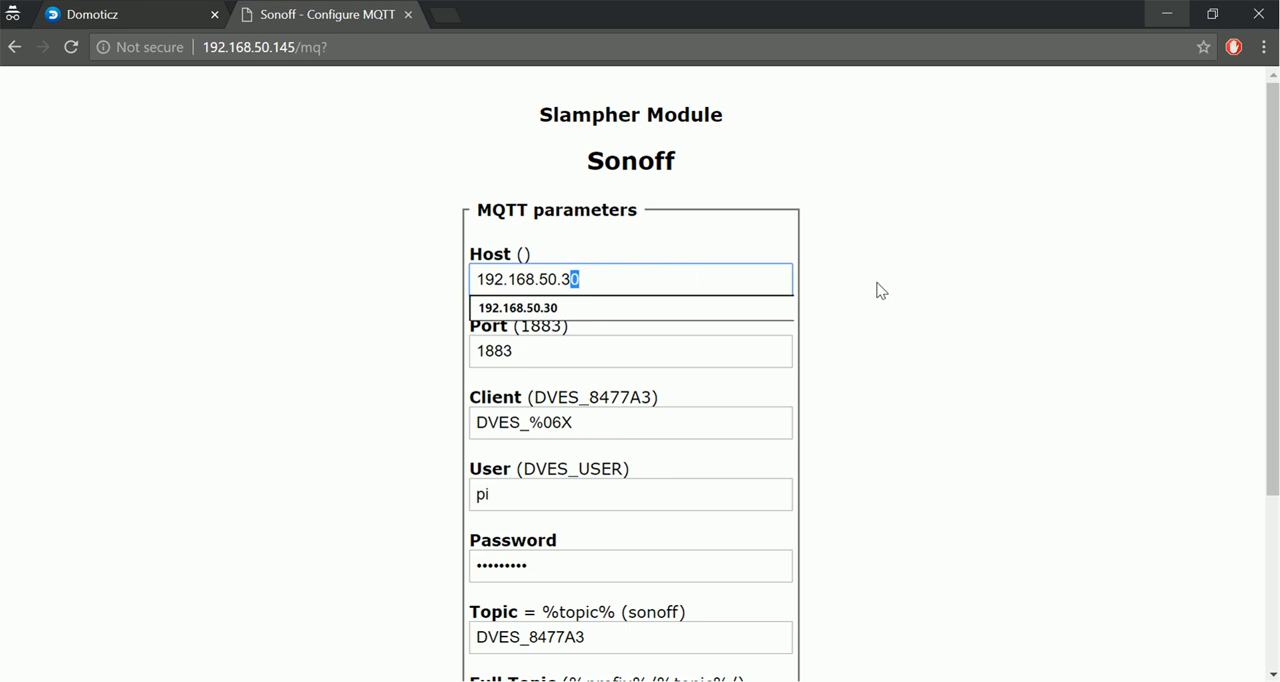
pyautogui.write('1')
pyautogui.click(750, 349)
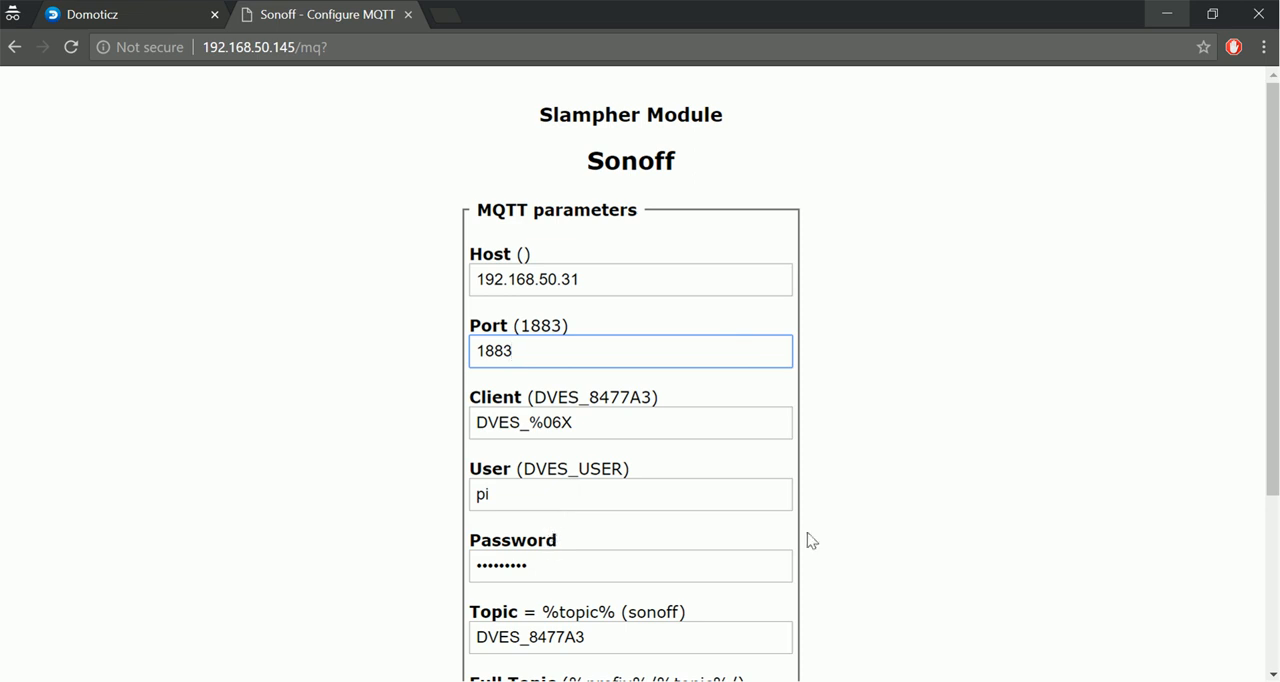
pyautogui.scroll(-3, 868, 541)
pyautogui.click(648, 527)
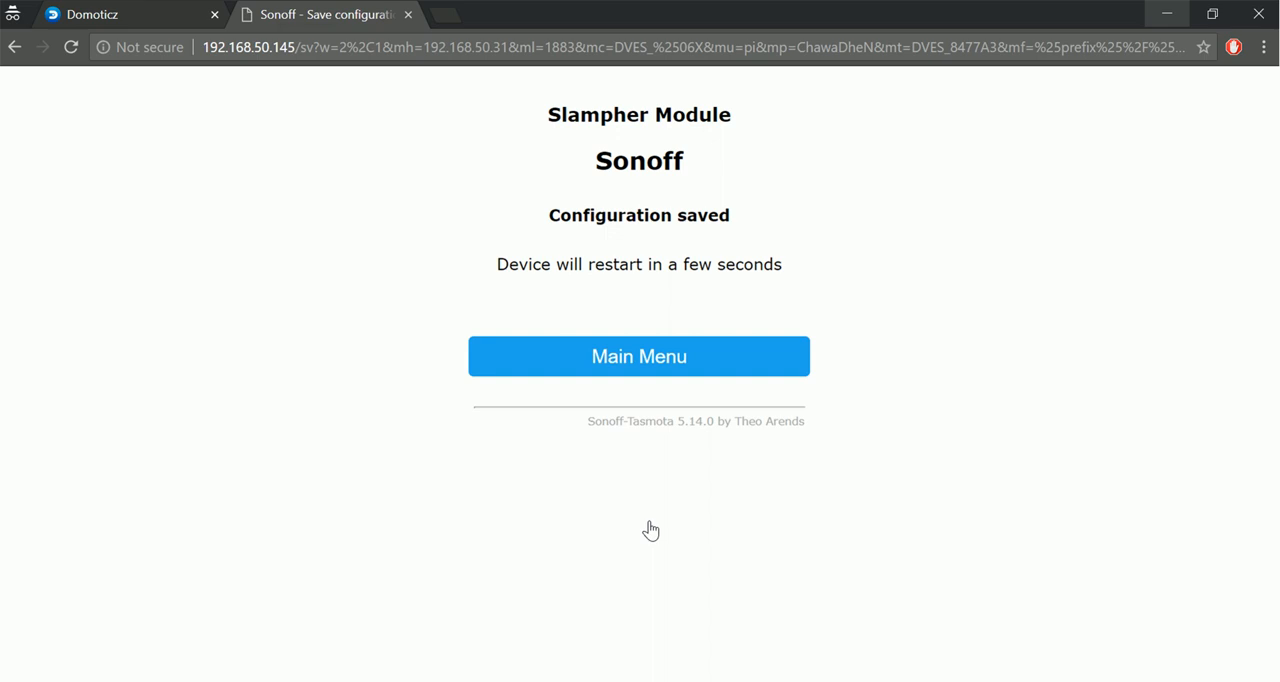
pyautogui.click(683, 376)
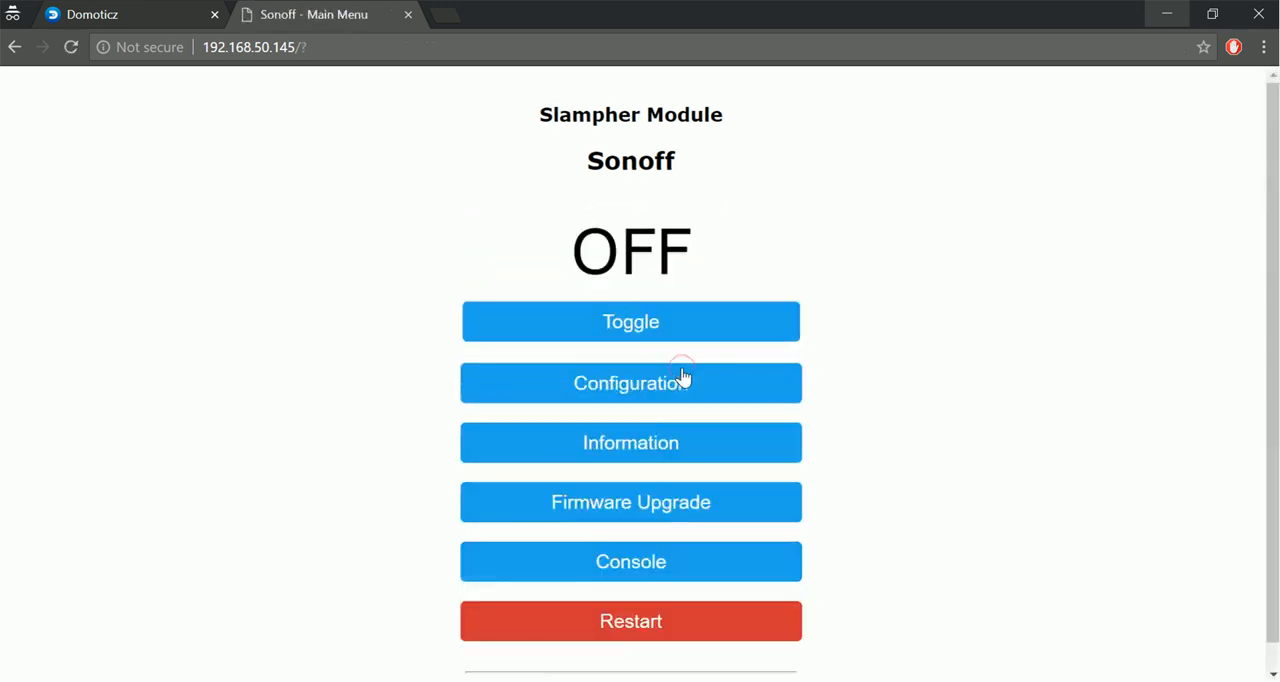
# Set Idx 1 to 3 in the module's Domoticz parameters to match the Light device, save and return to the main menu.
pyautogui.click(685, 389)
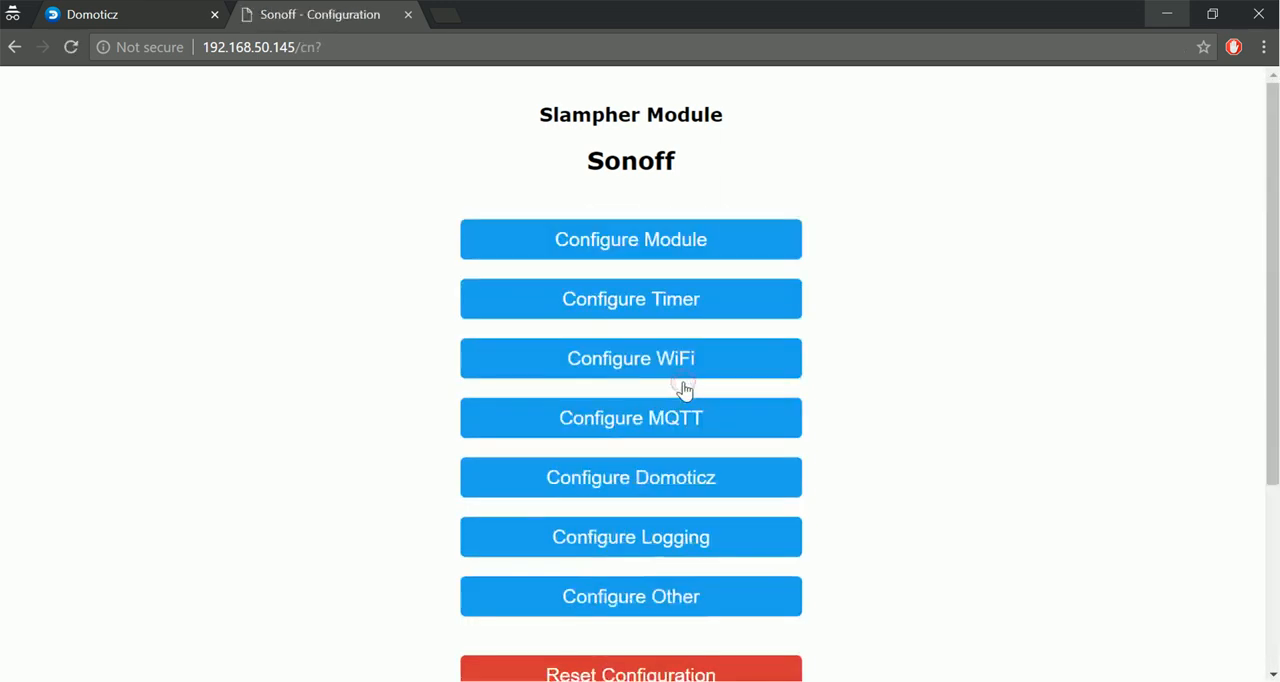
pyautogui.click(700, 484)
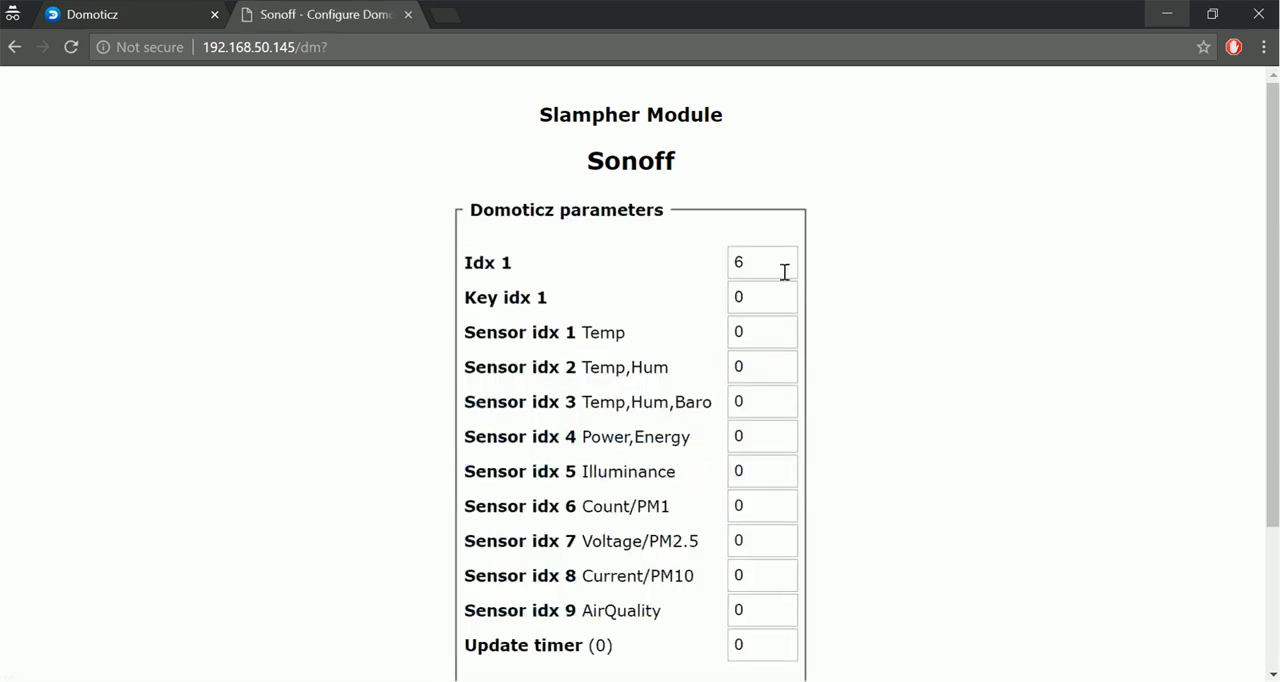
pyautogui.doubleClick(746, 251)
pyautogui.click(168, 16)
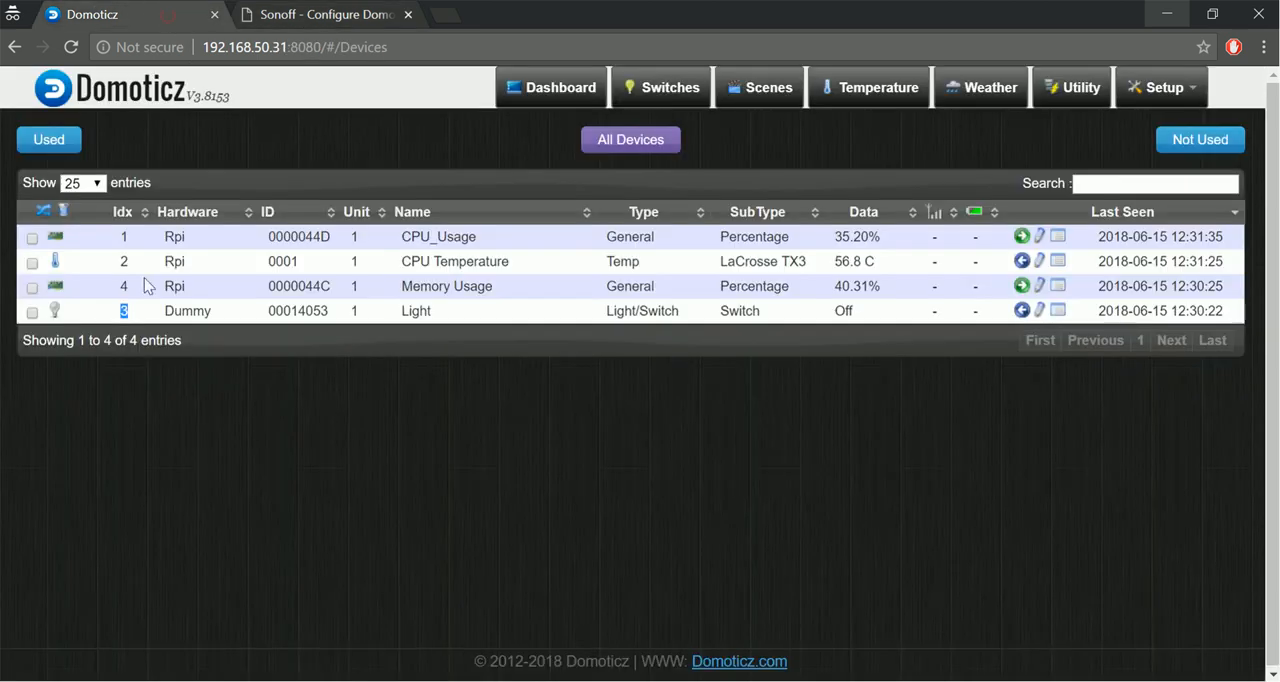
pyautogui.click(321, 22)
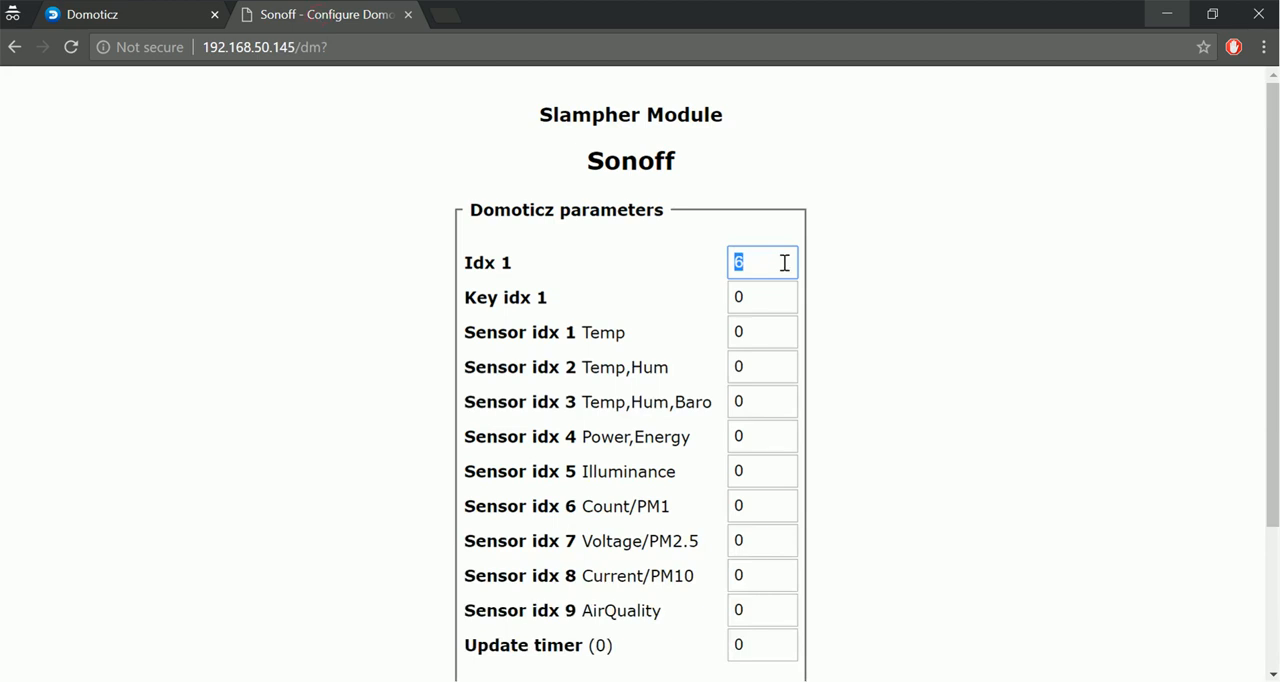
pyautogui.click(944, 350)
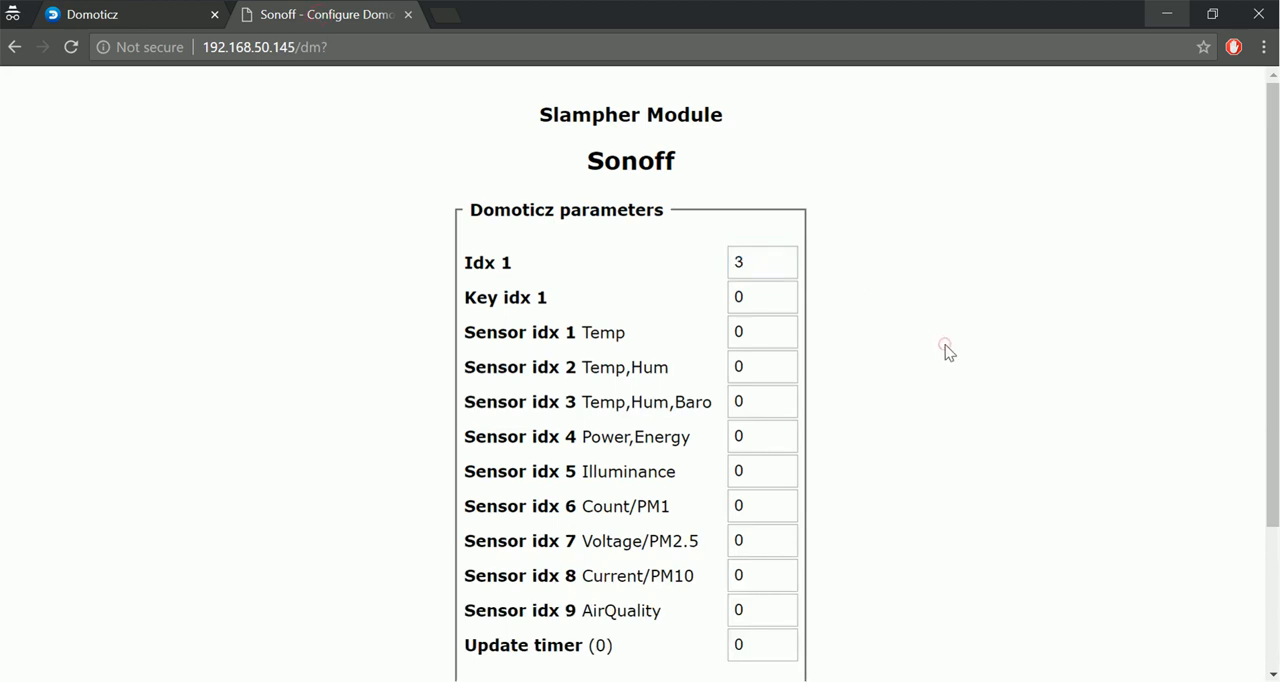
pyautogui.scroll(-2, 947, 351)
pyautogui.click(673, 563)
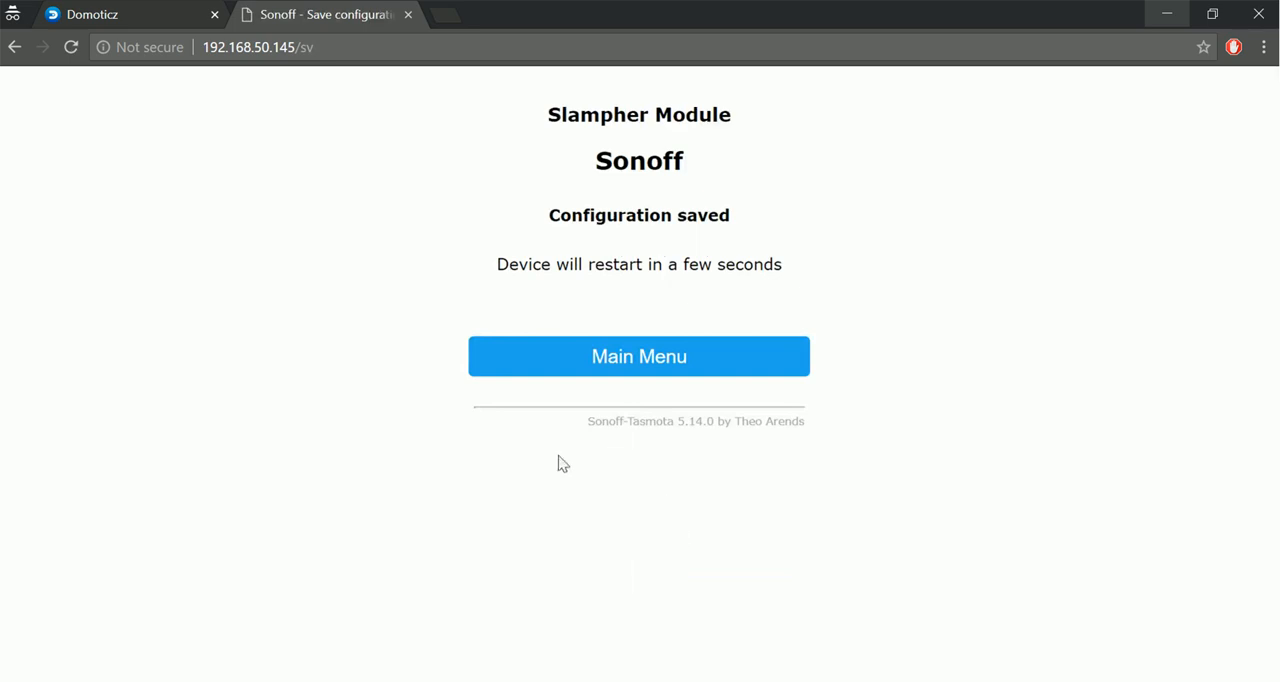
pyautogui.click(666, 363)
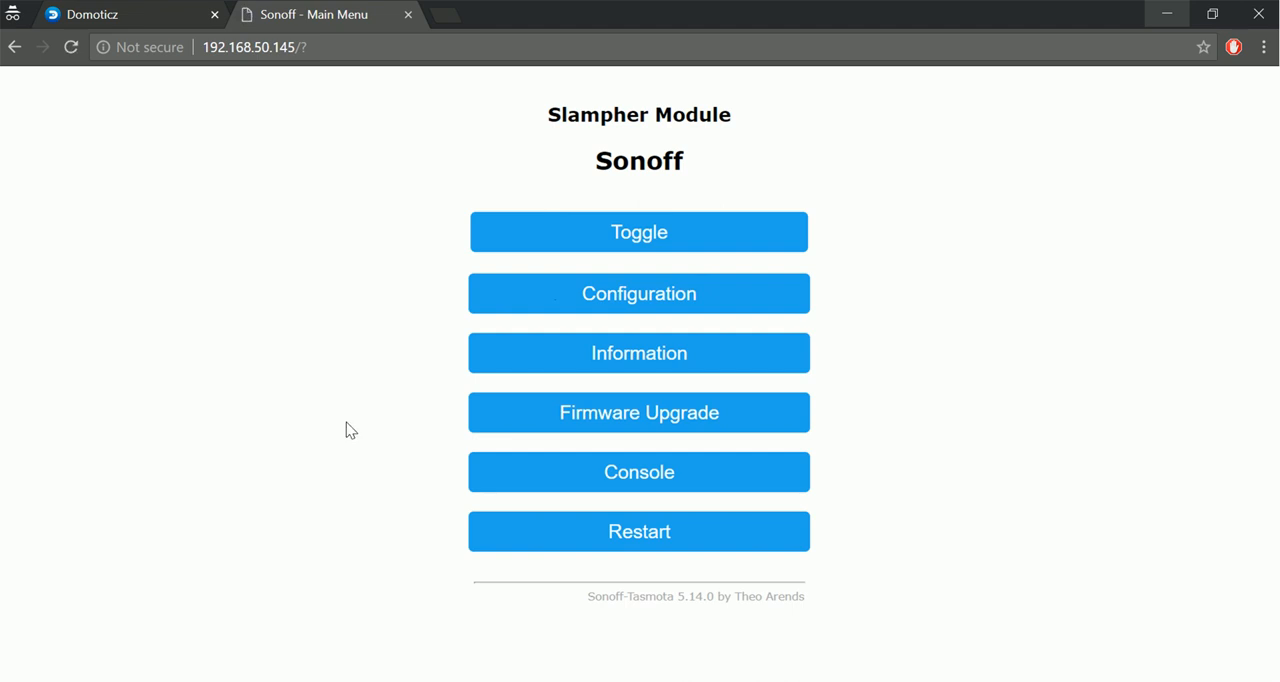
# Switch to the Domoticz dashboard and turn the Light device on and off again.
pyautogui.click(108, 24)
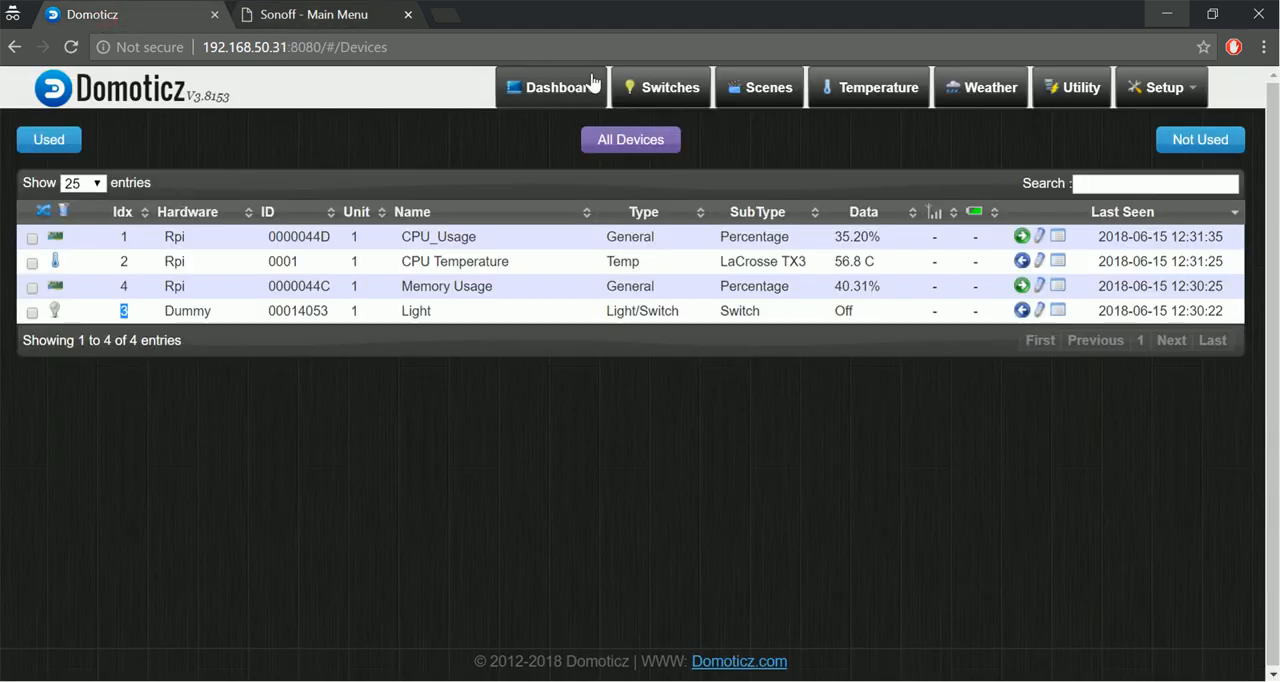
pyautogui.click(561, 92)
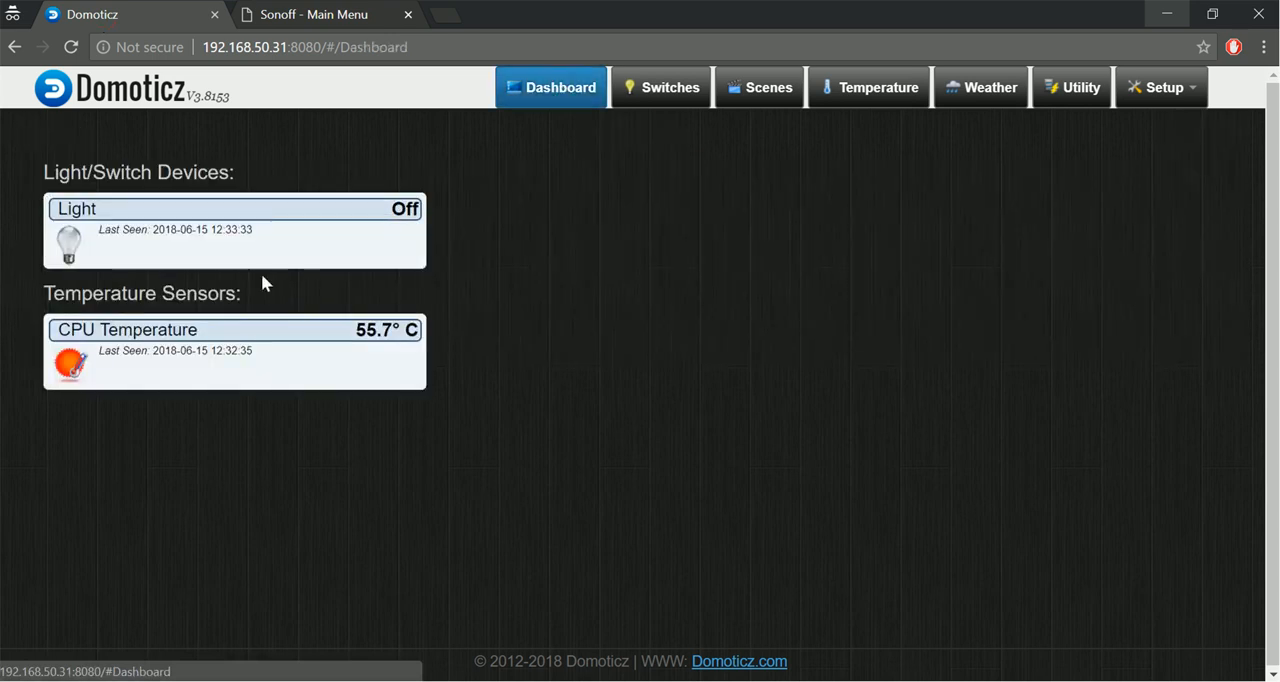
pyautogui.click(69, 245)
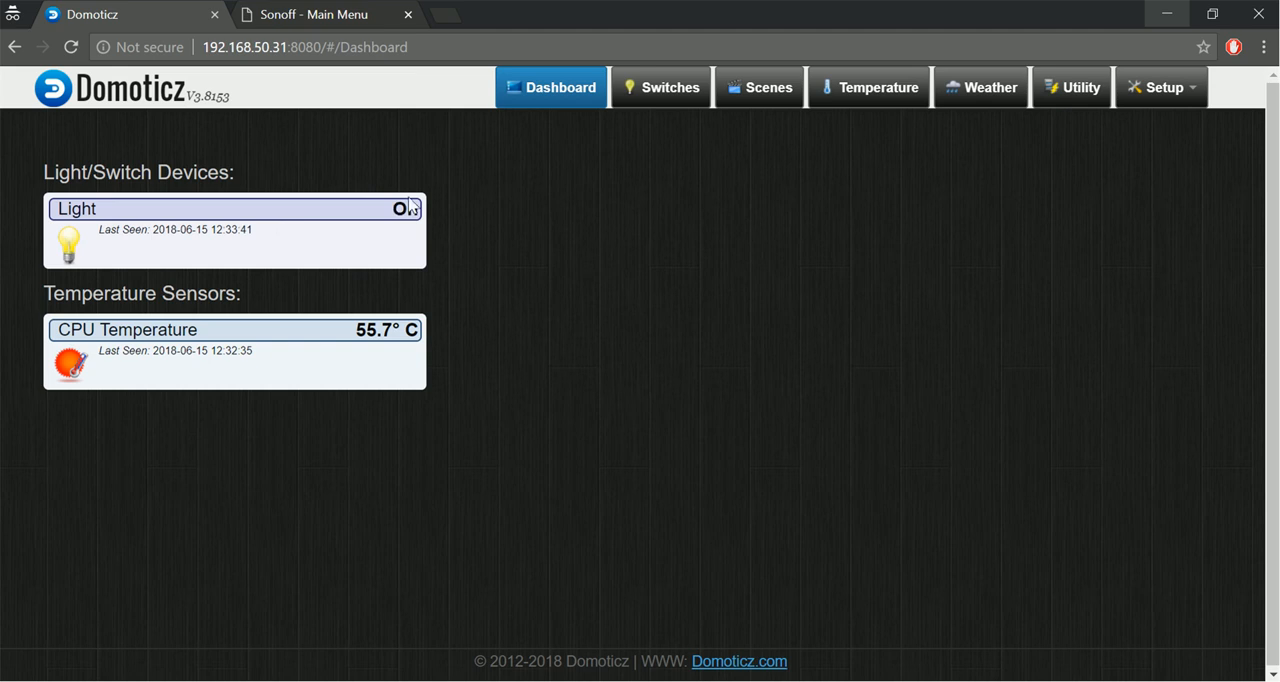
pyautogui.click(68, 248)
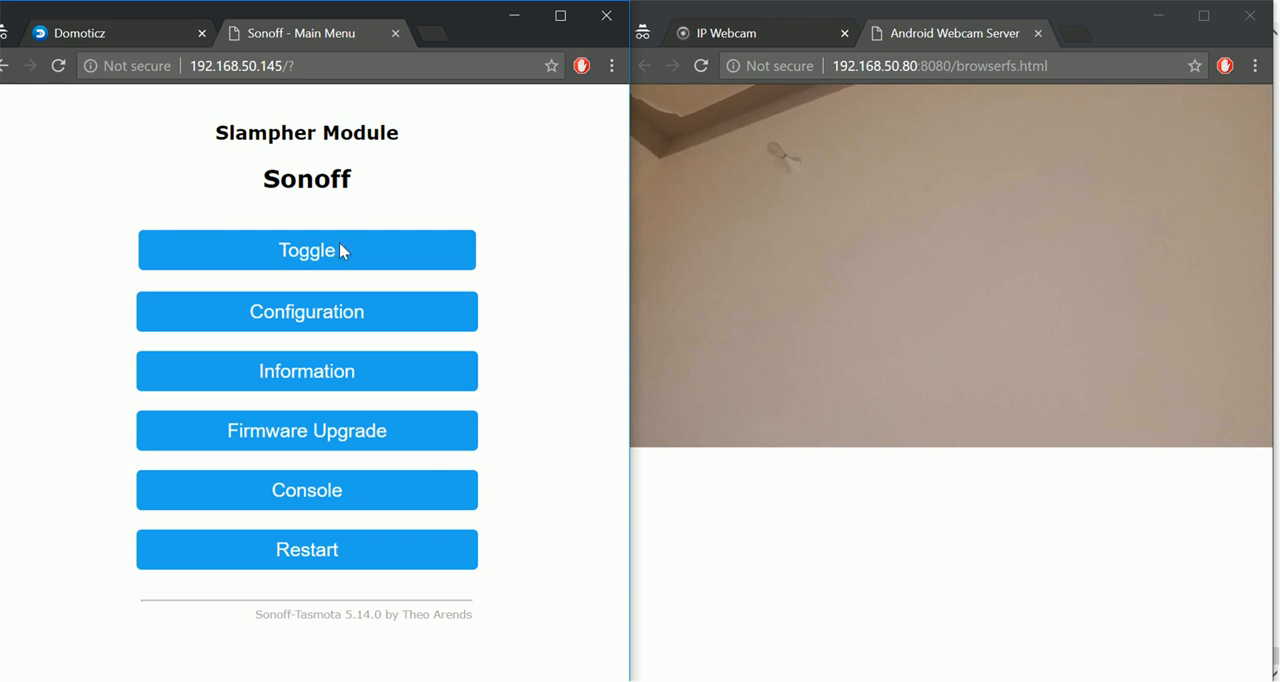
# Test the lamp with the Sonoff module's toggle and by repeatedly switching the Light device on the Domoticz dashboard while watching the webcam view.
pyautogui.click(340, 249)
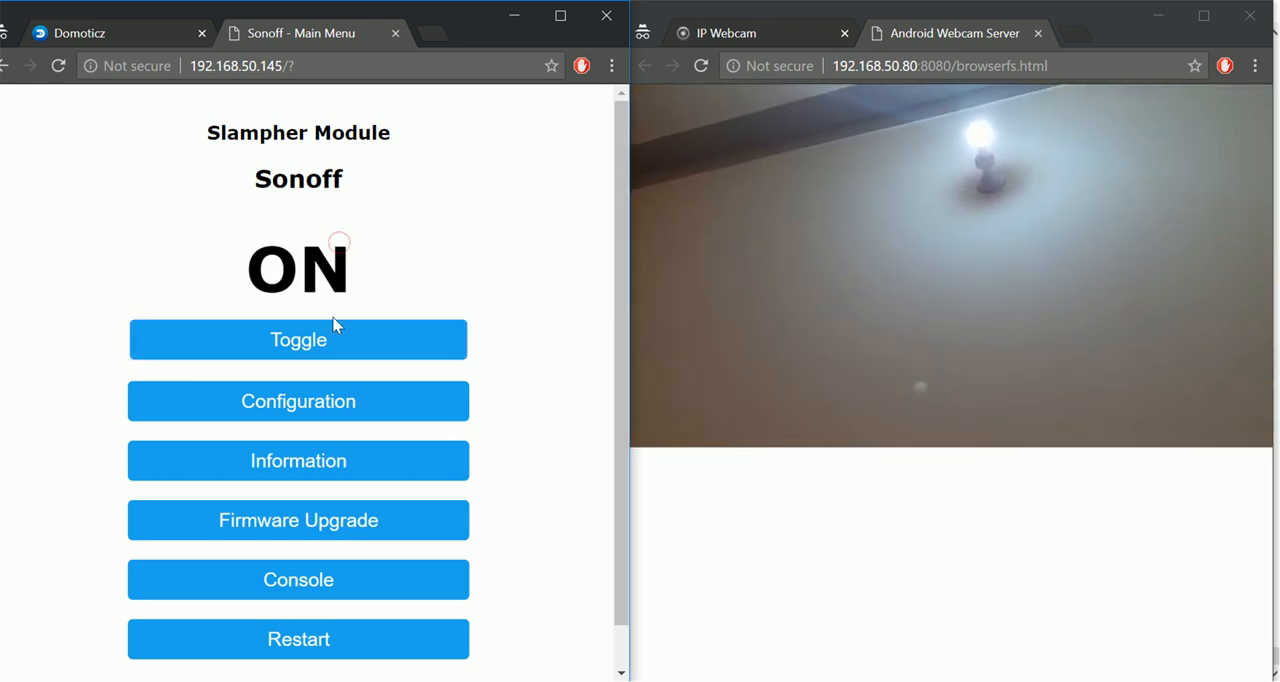
pyautogui.click(333, 349)
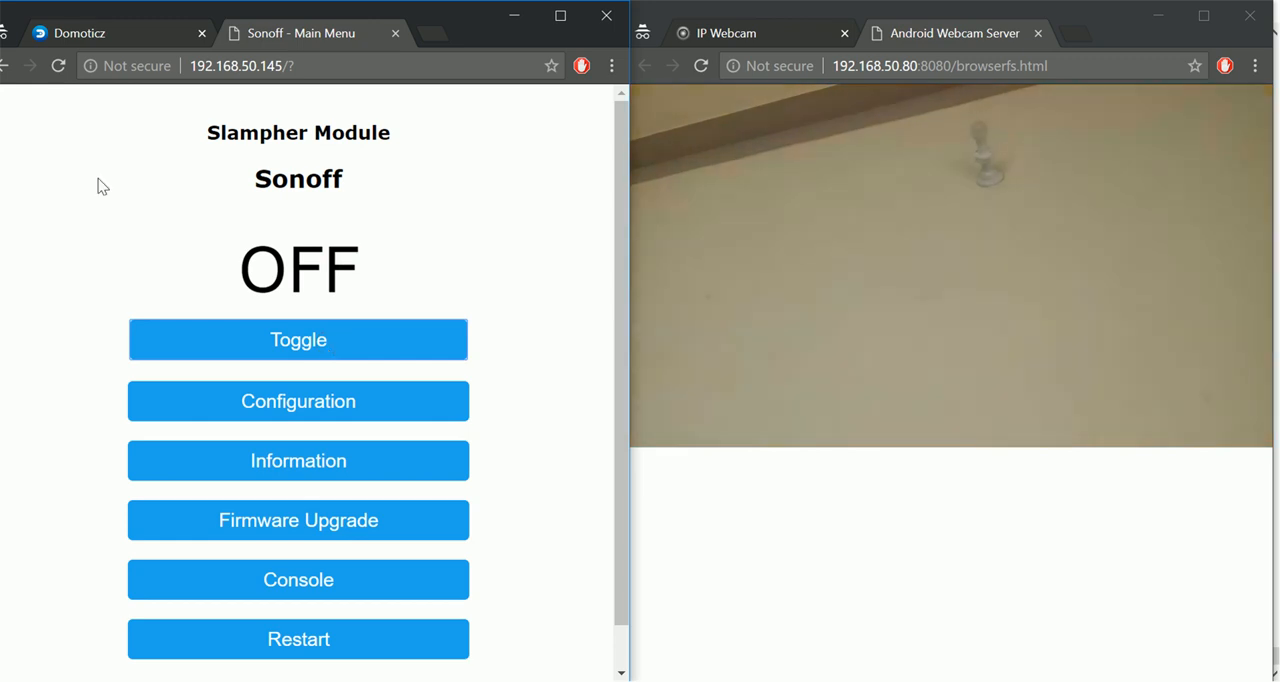
pyautogui.click(85, 33)
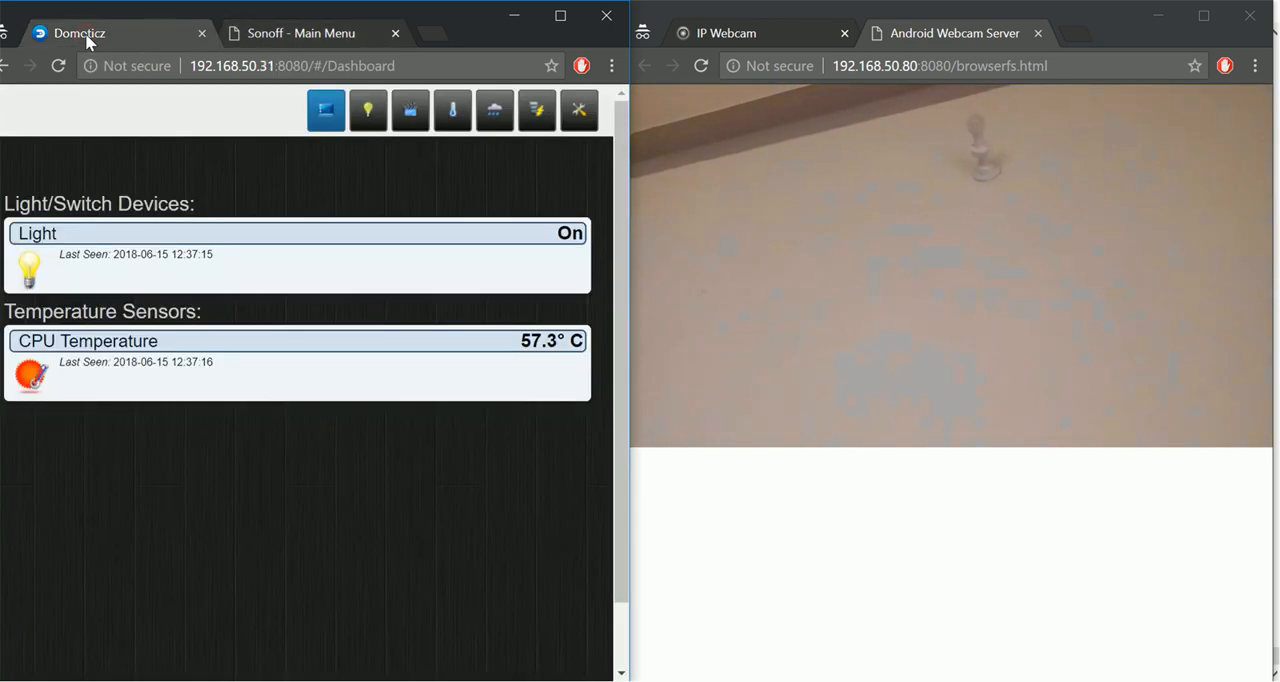
pyautogui.click(31, 268)
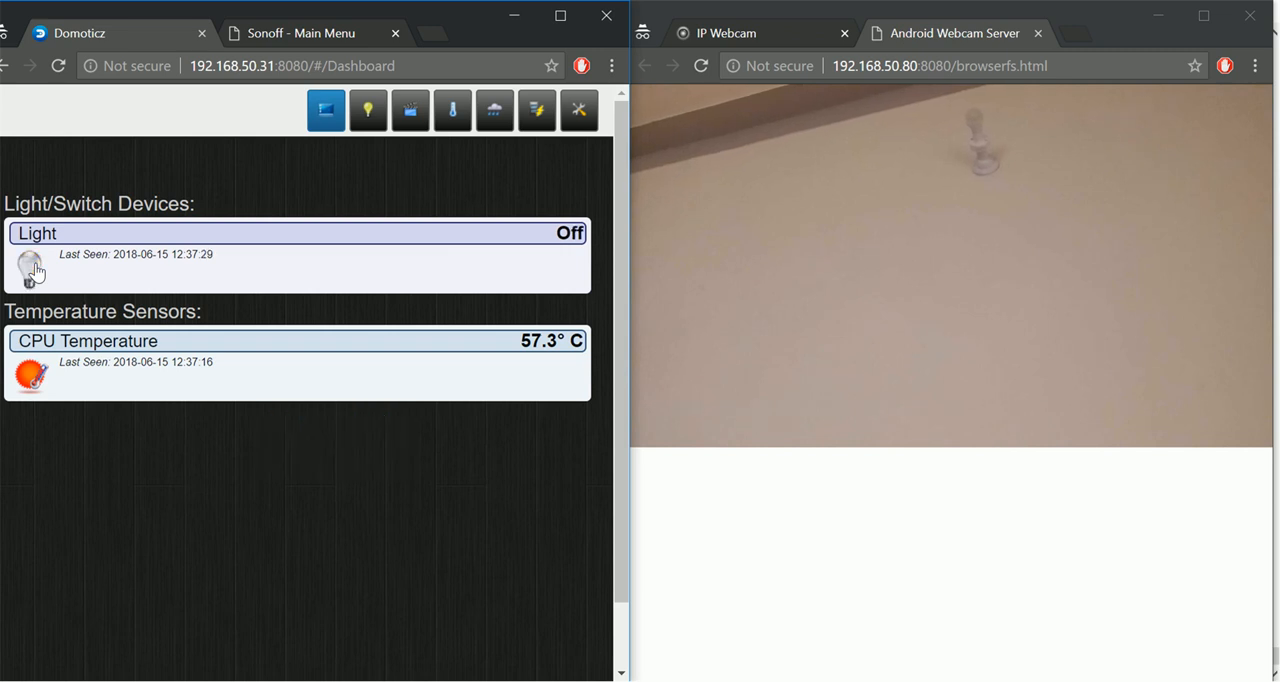
pyautogui.click(31, 268)
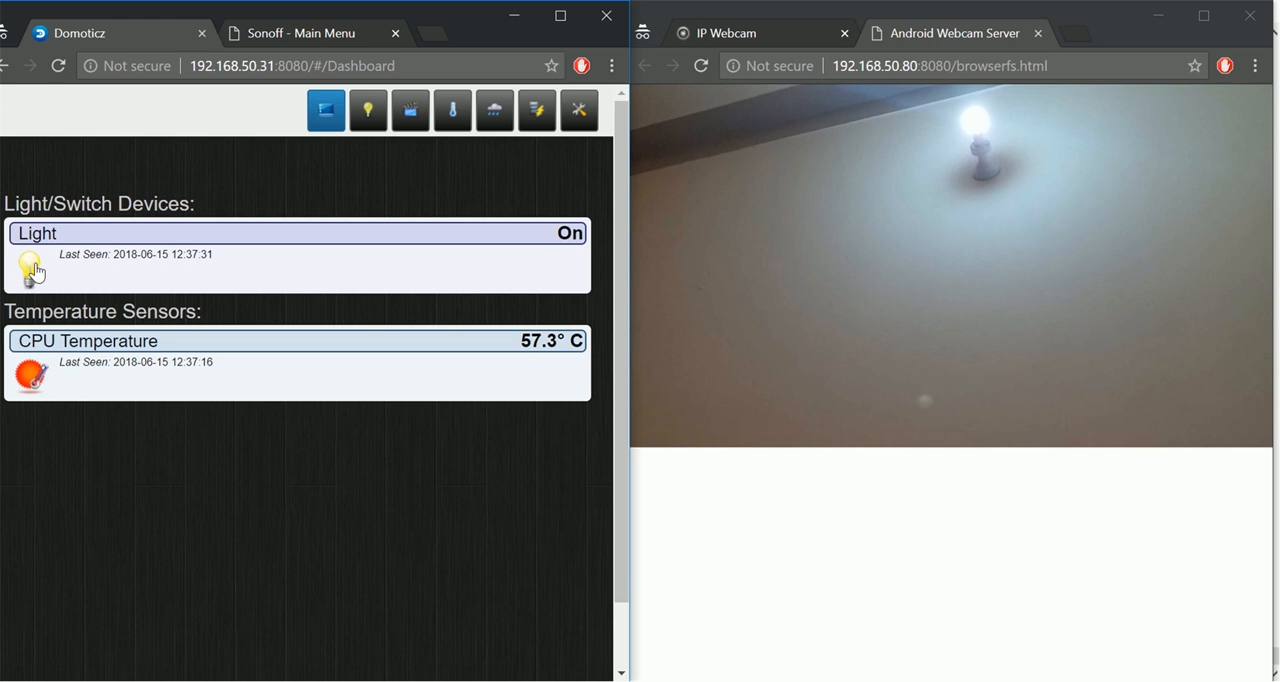
pyautogui.click(31, 268)
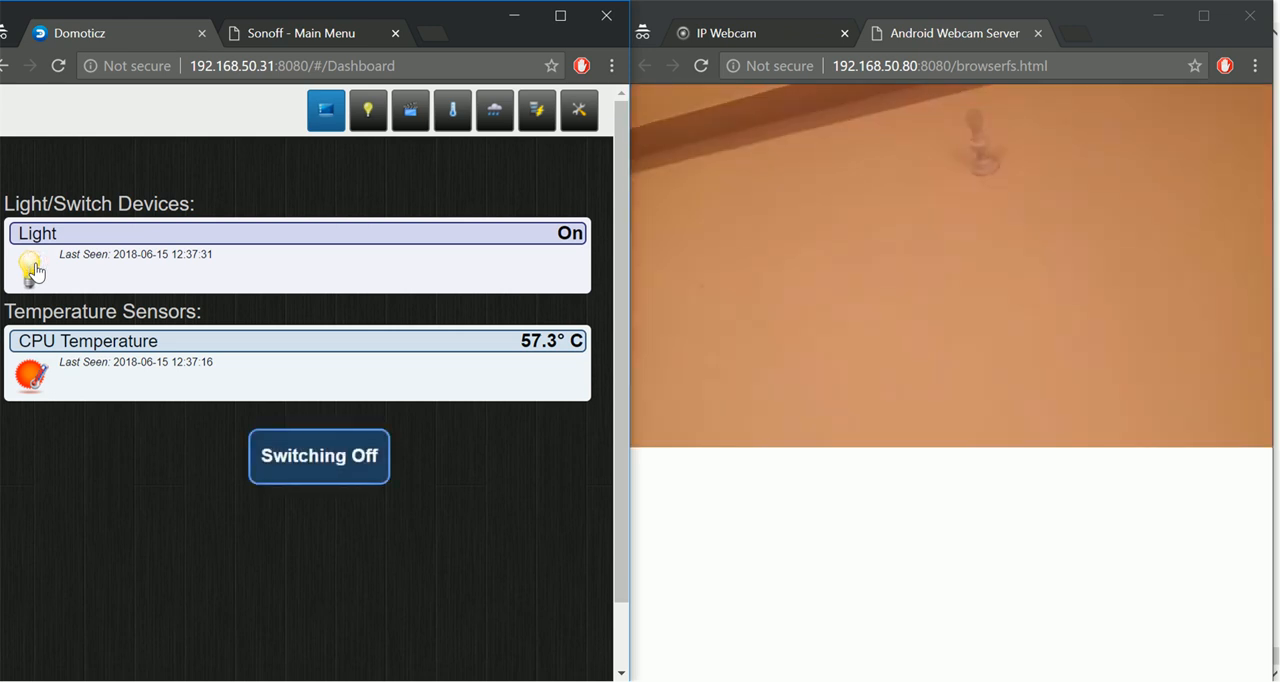
# Switch the Light device on and off again from the dashboard while watching the lamp in the webcam view.
pyautogui.click(31, 268)
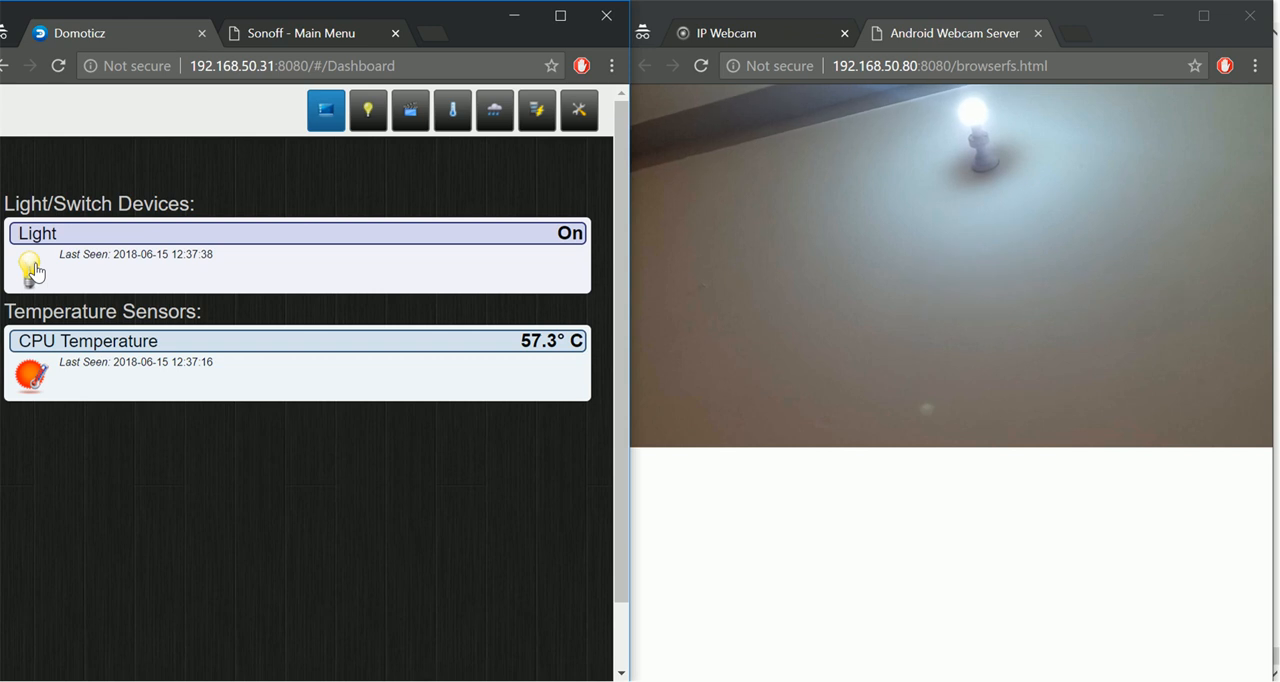
pyautogui.click(34, 269)
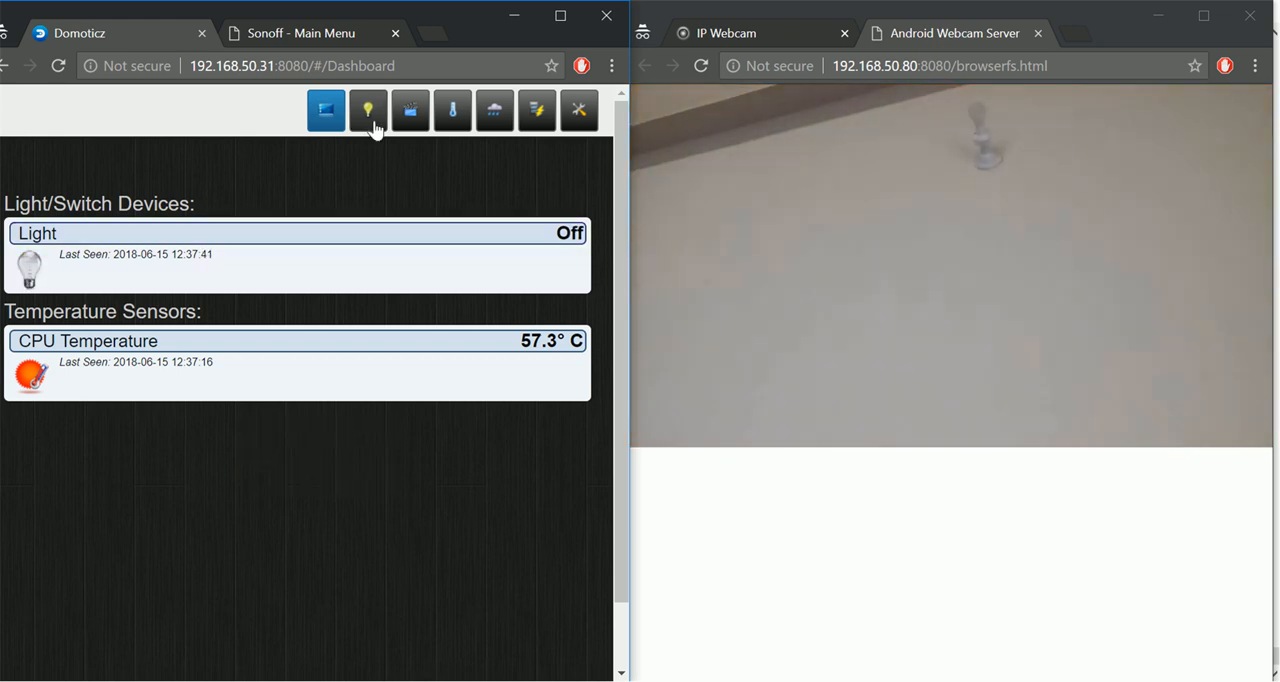
# Review the Light device's on/off history log from the switches page, then return to the switch list.
pyautogui.click(370, 124)
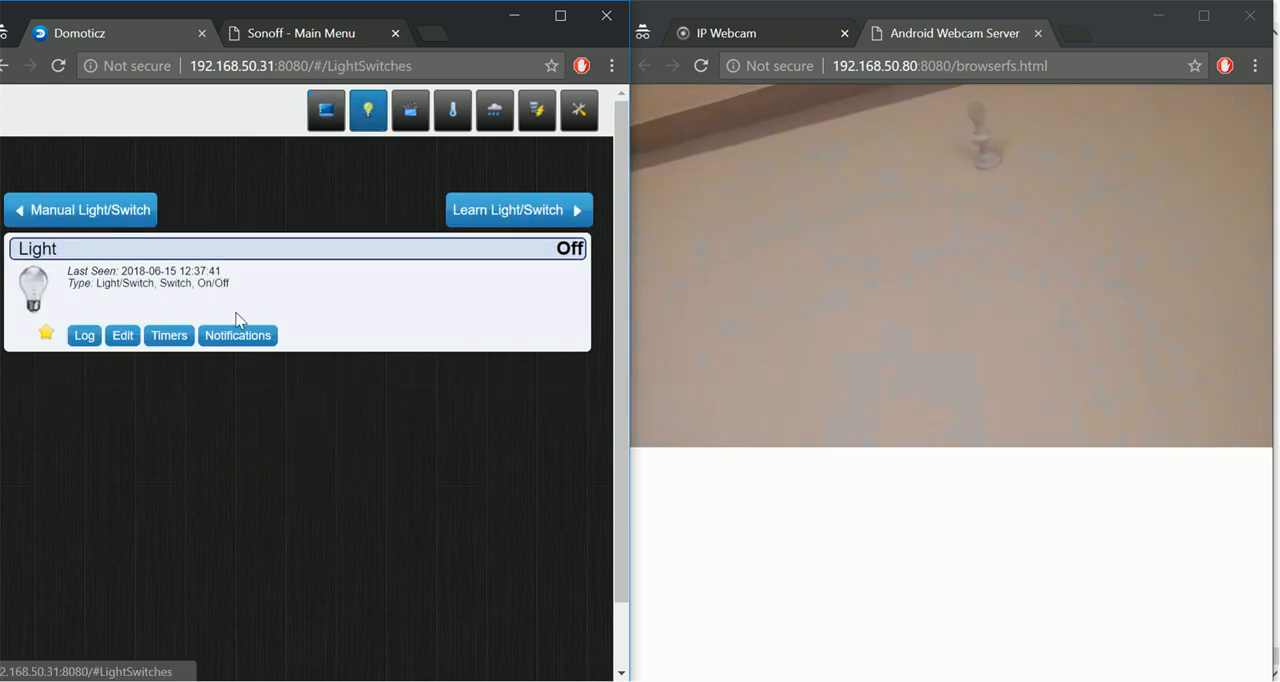
pyautogui.click(85, 337)
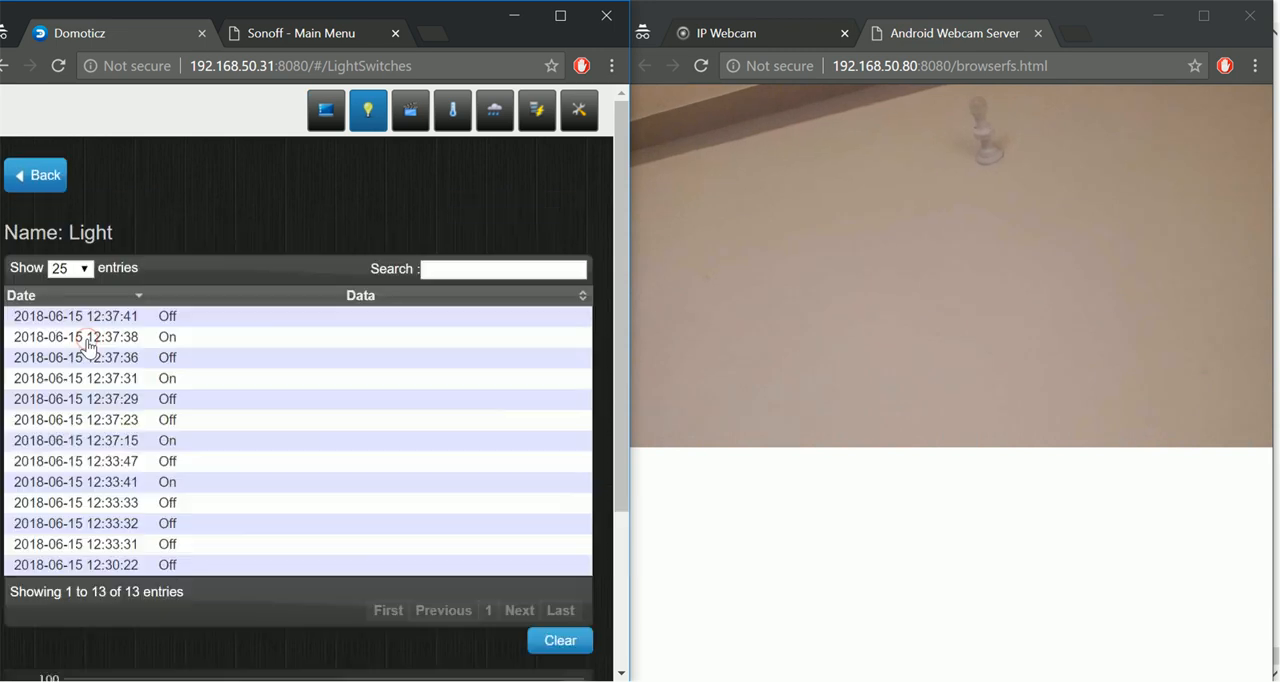
pyautogui.click(43, 180)
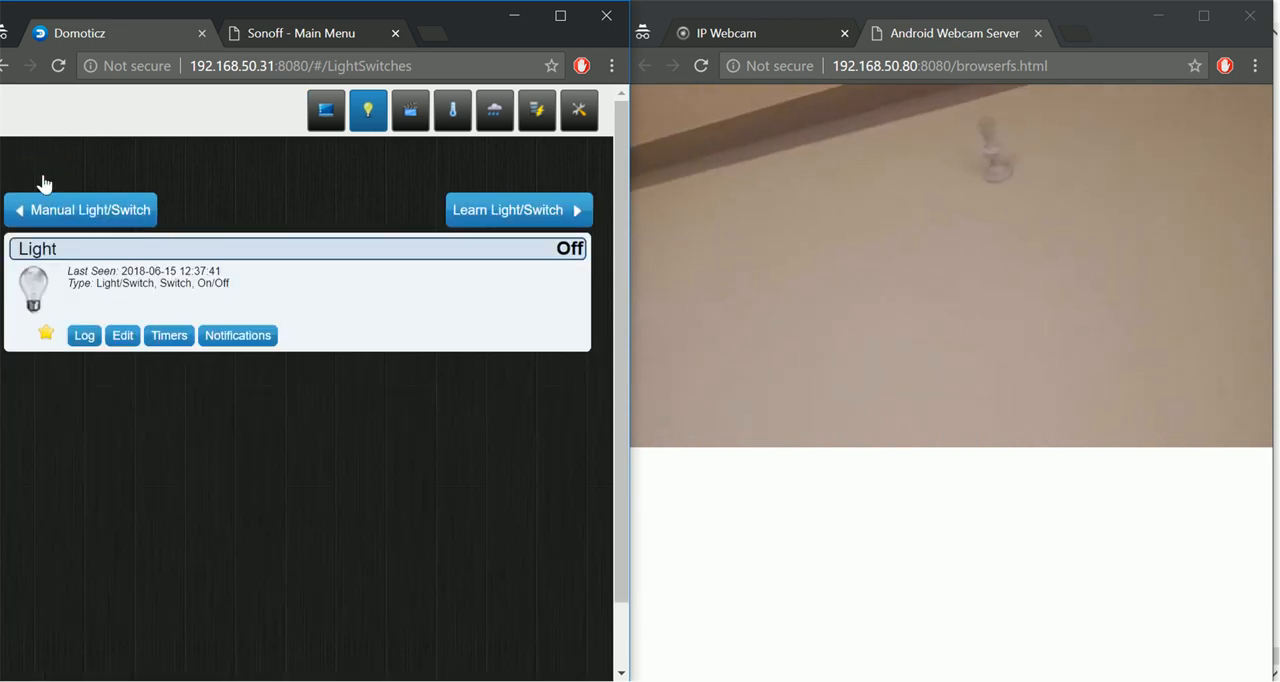
pyautogui.click(79, 340)
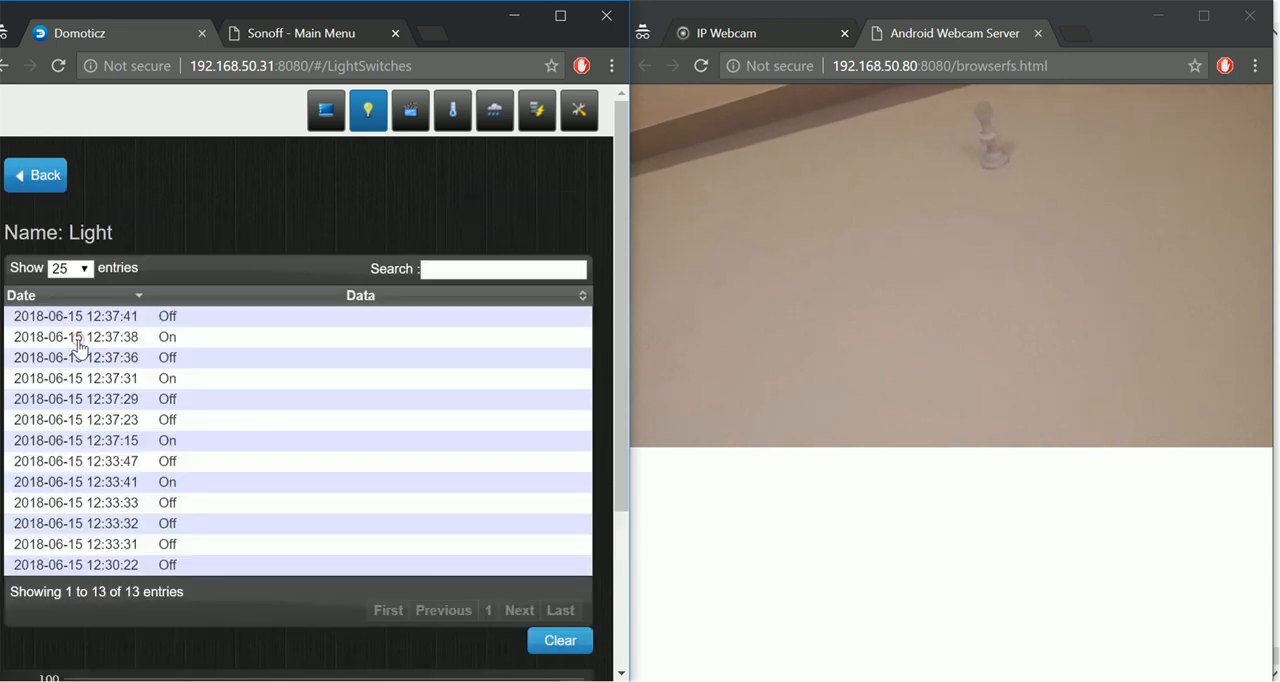
pyautogui.click(40, 182)
# Turn the Light device on from the switches page, maximize the browser window and turn the device off again.
pyautogui.click(33, 283)
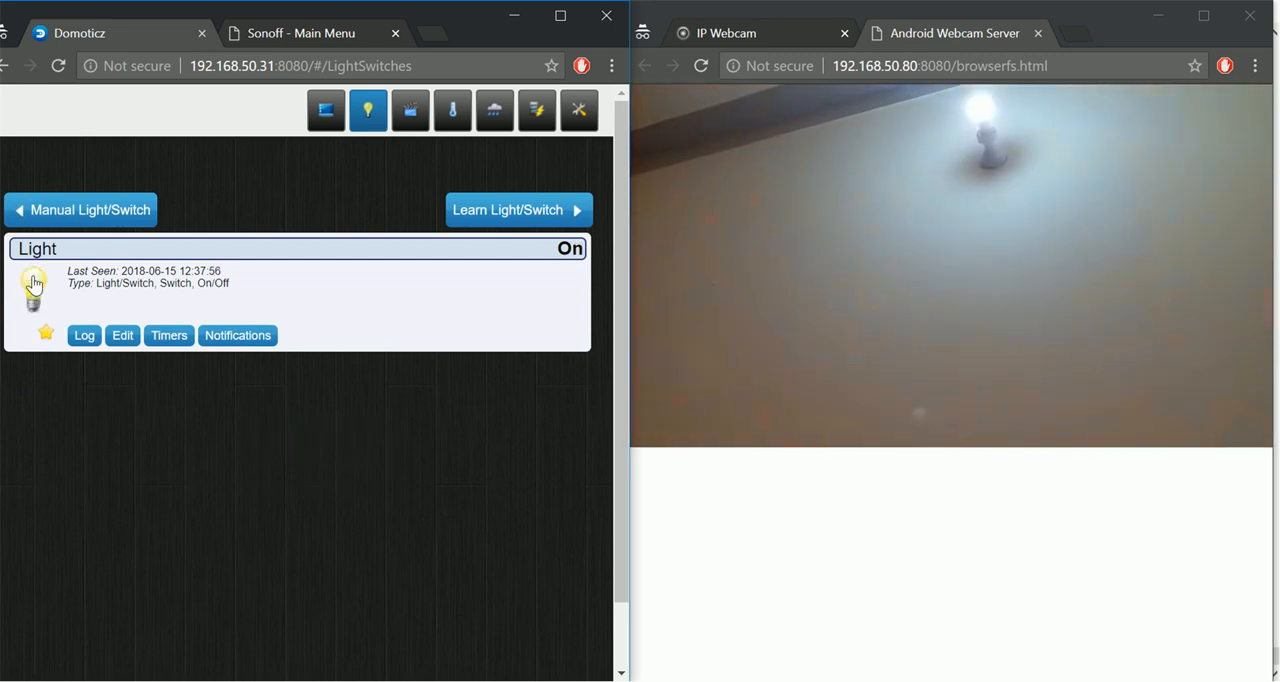
pyautogui.click(561, 17)
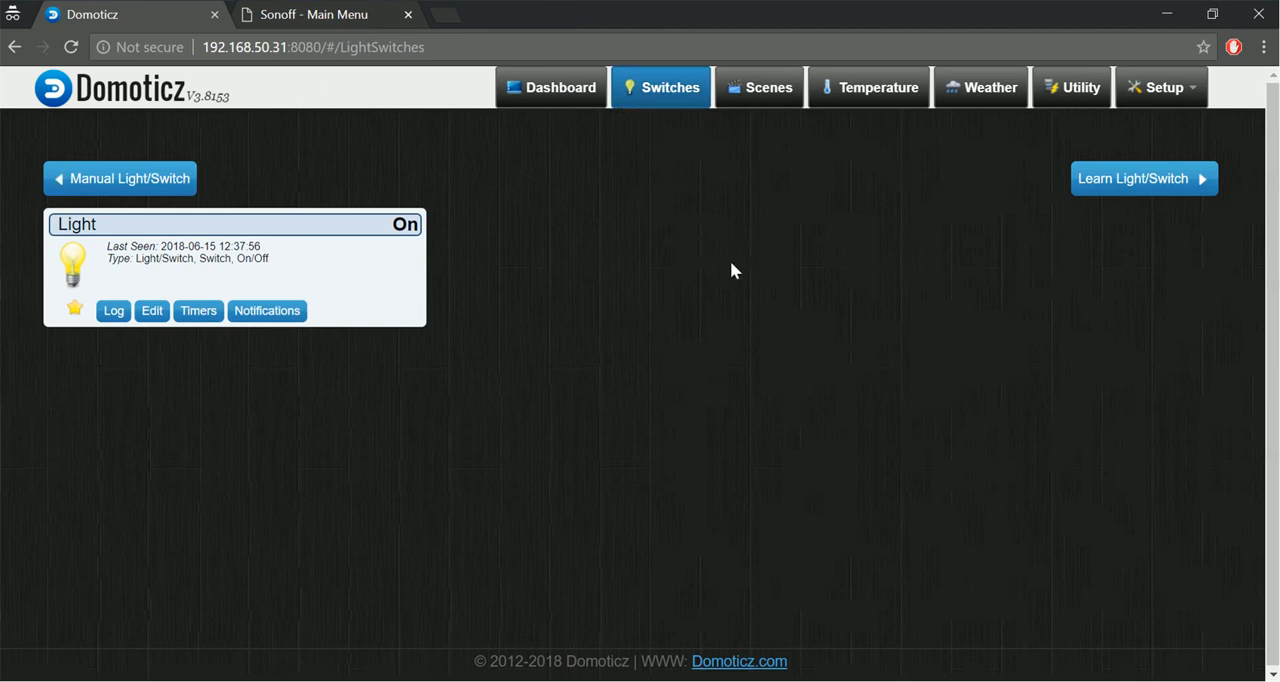
pyautogui.click(72, 260)
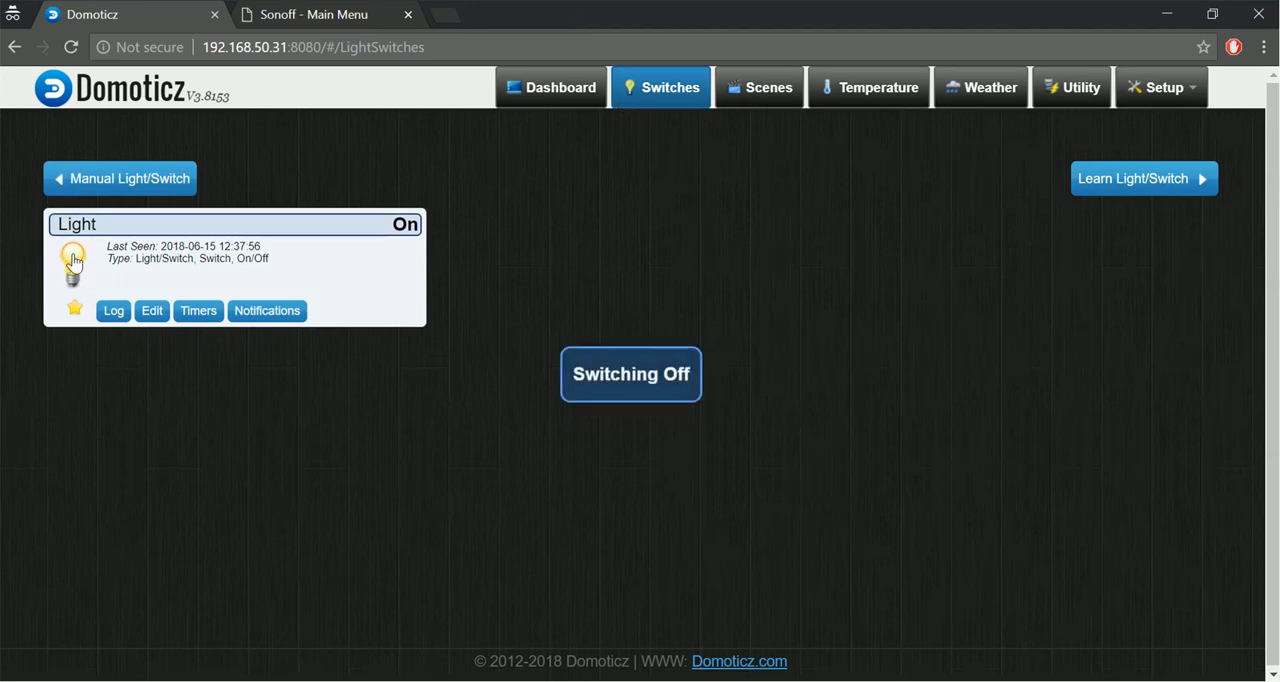